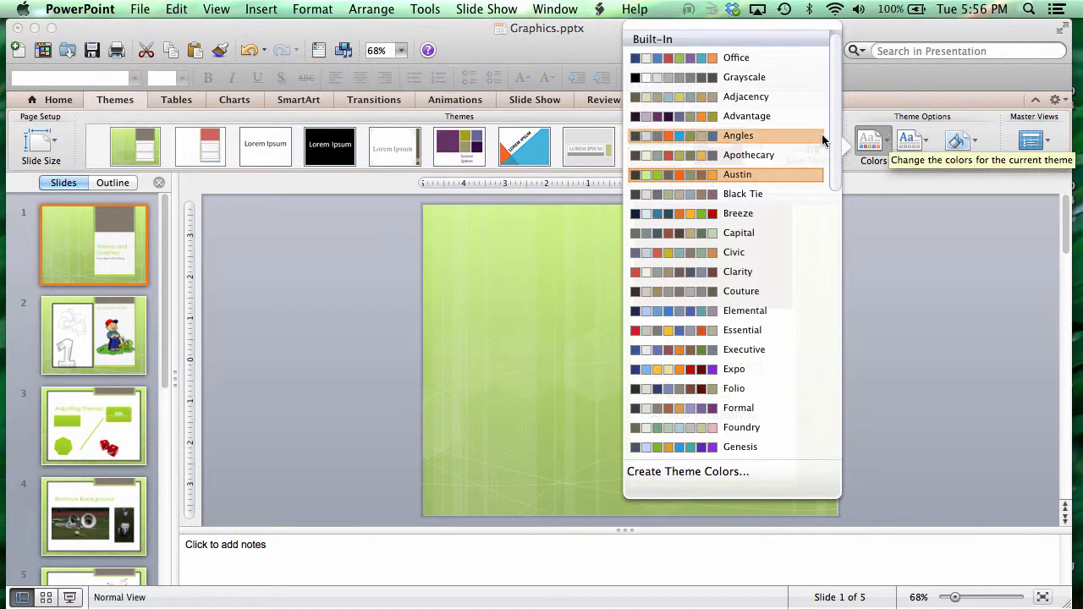
Step: Try several built-in theme color sets on the presentation, including Median and Folio, finishing with Austin
scroll(803, 208, down, 6)
click(746, 374)
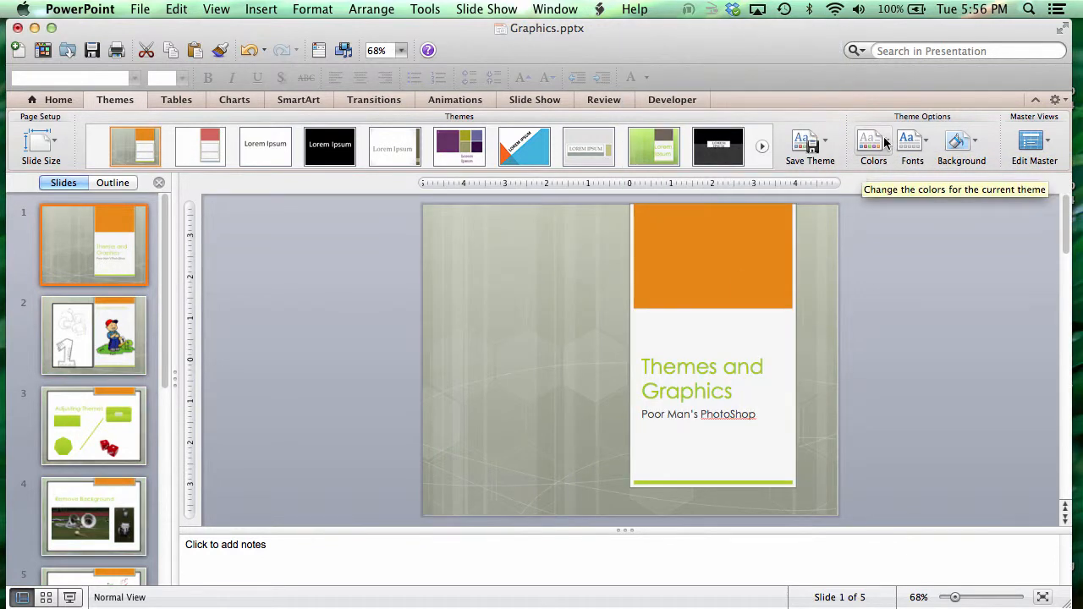
click(884, 142)
click(767, 346)
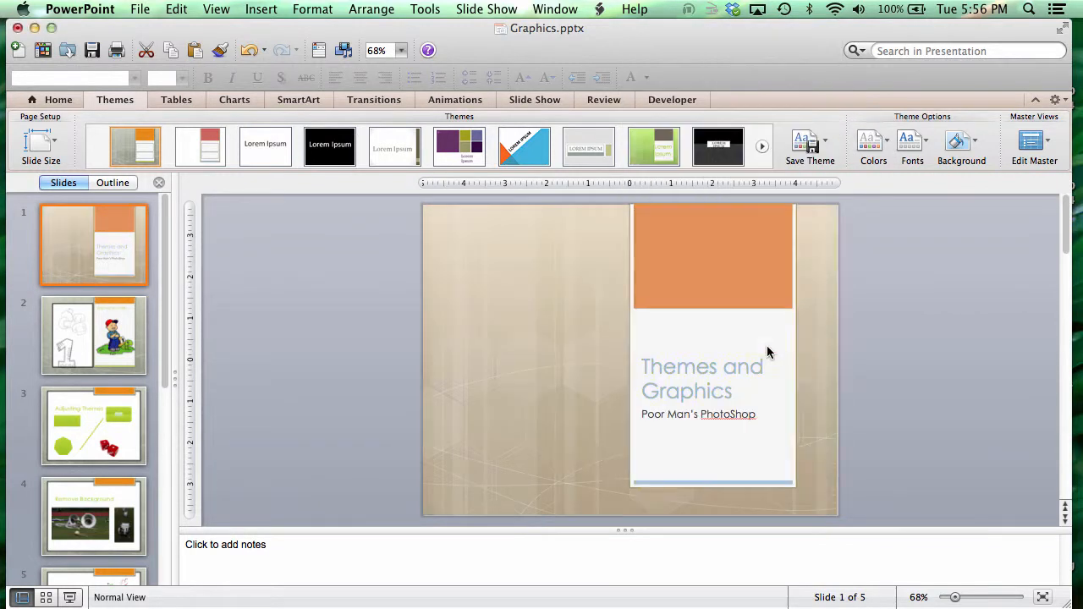
click(880, 142)
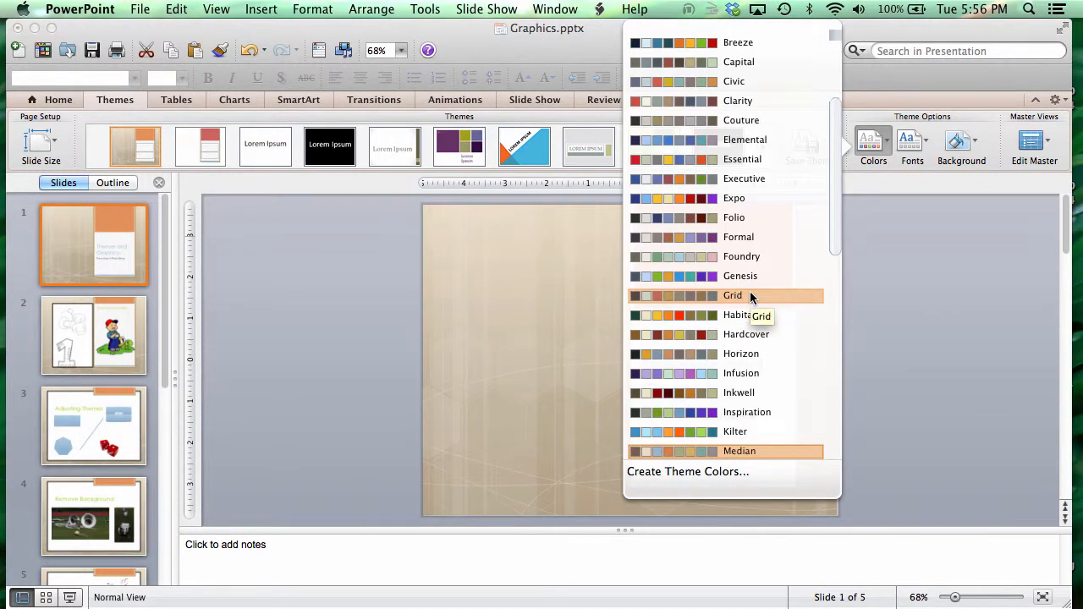
click(741, 213)
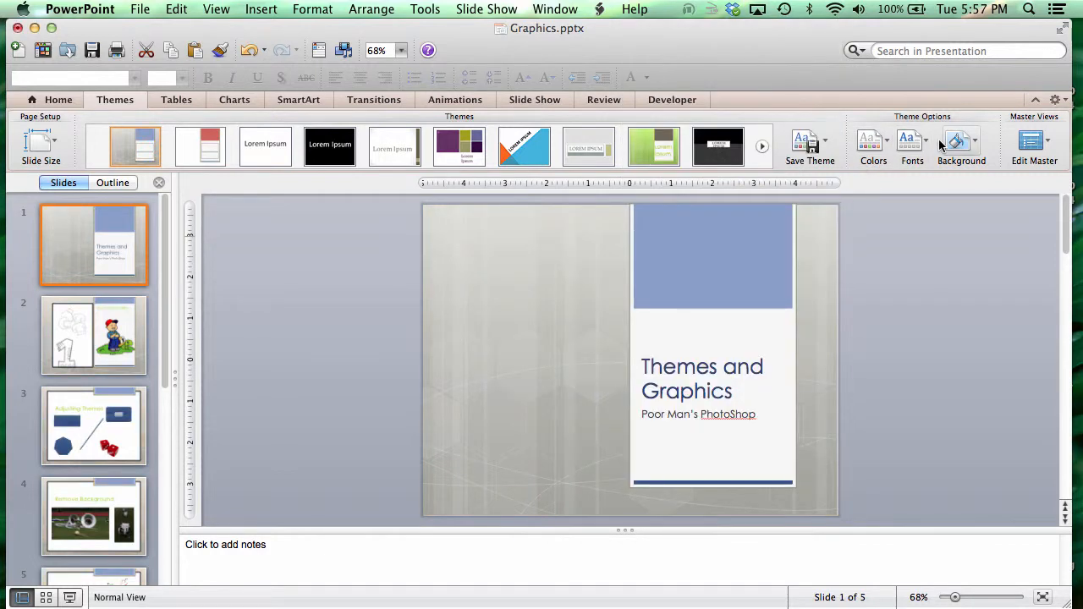
click(873, 142)
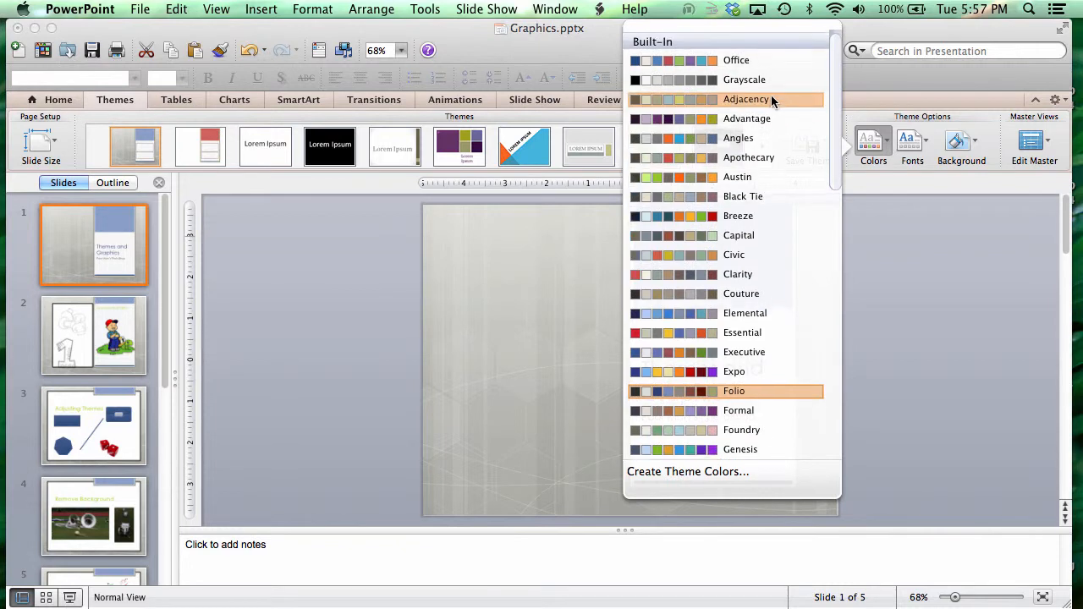
click(745, 178)
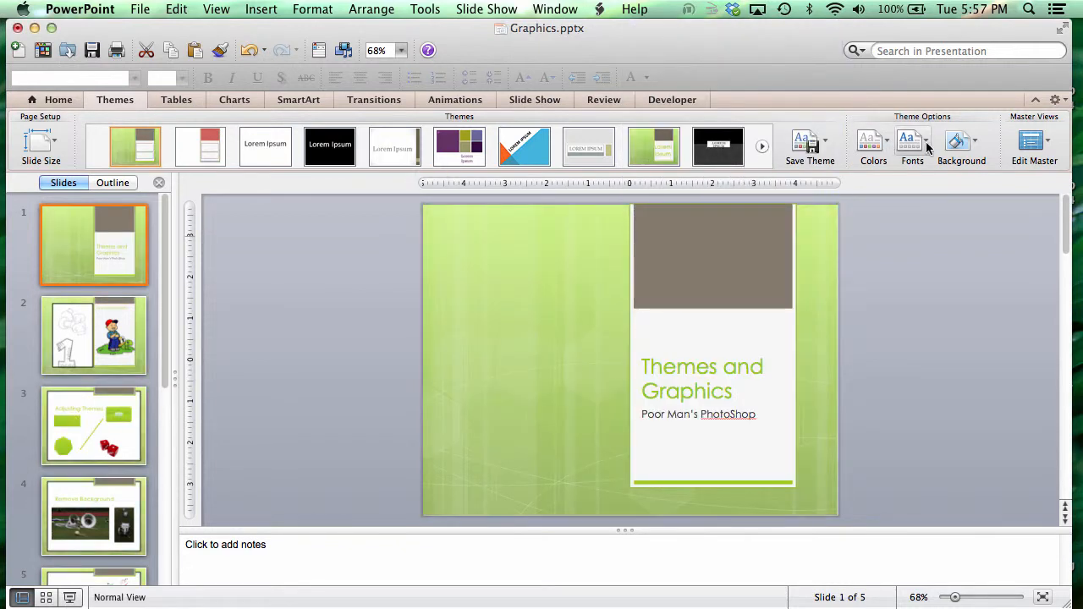
Step: Apply the light green vertically striped background style to the presentation's theme
click(926, 144)
click(977, 144)
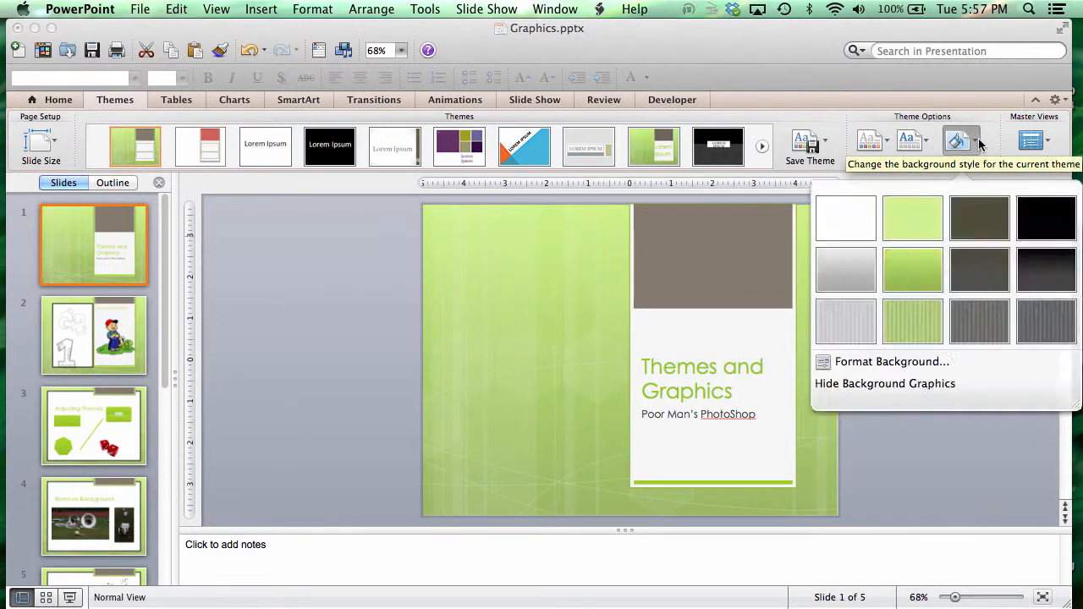
click(977, 143)
click(978, 144)
click(906, 327)
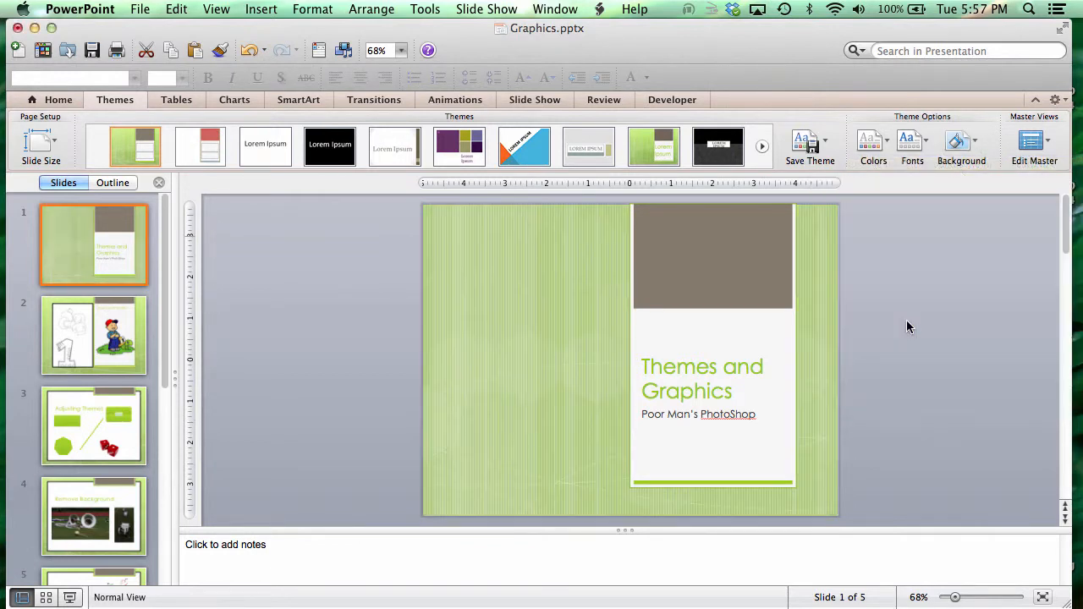
Step: Examine the clipart pictures on slide 2, the photos on slide 4 and the shapes on slide 3
click(95, 347)
click(507, 276)
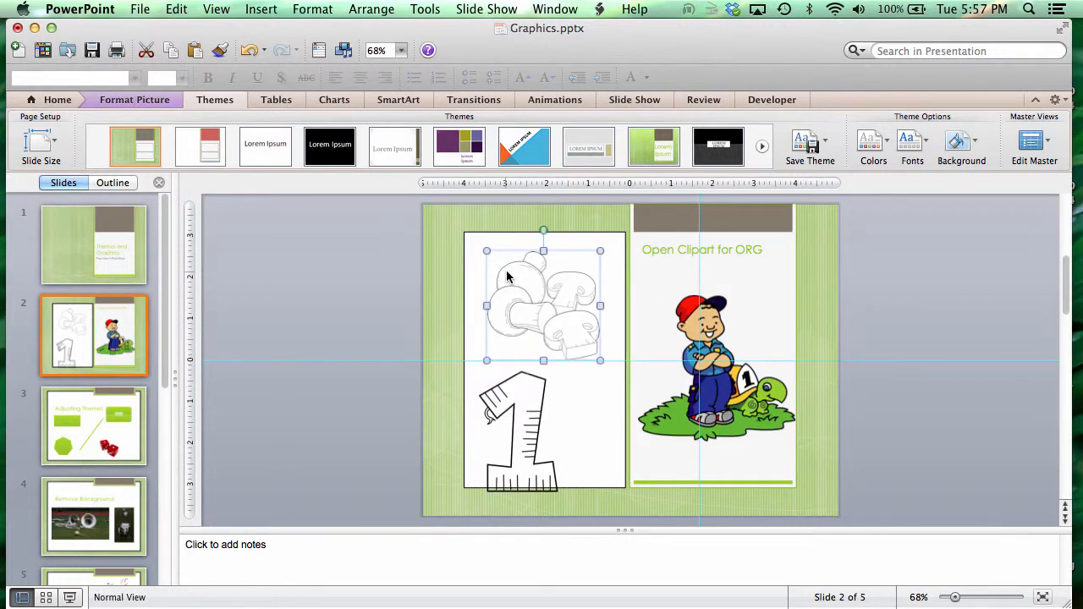
click(552, 294)
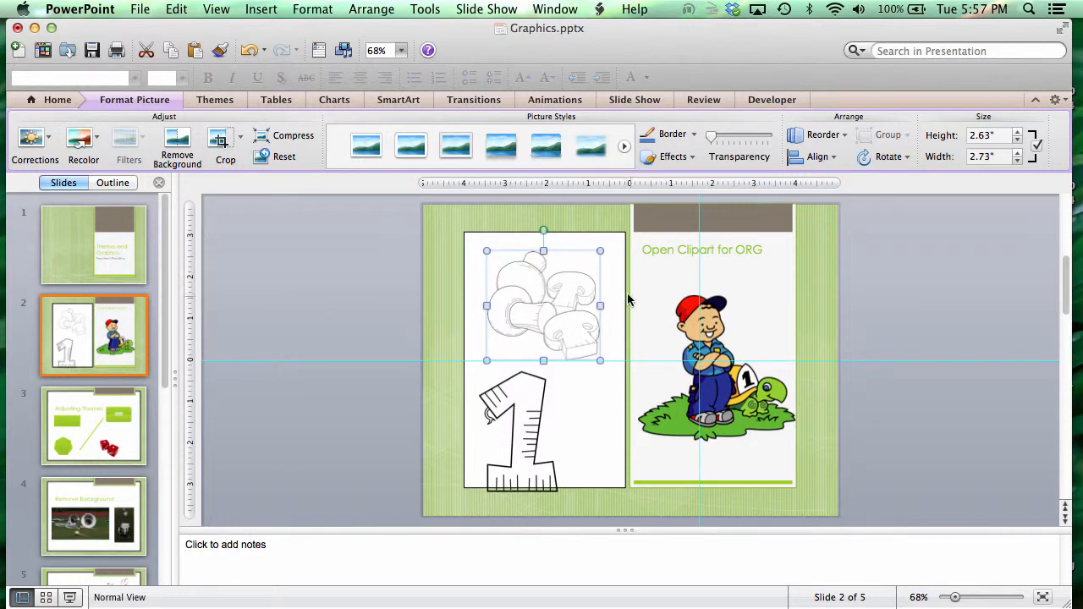
click(695, 335)
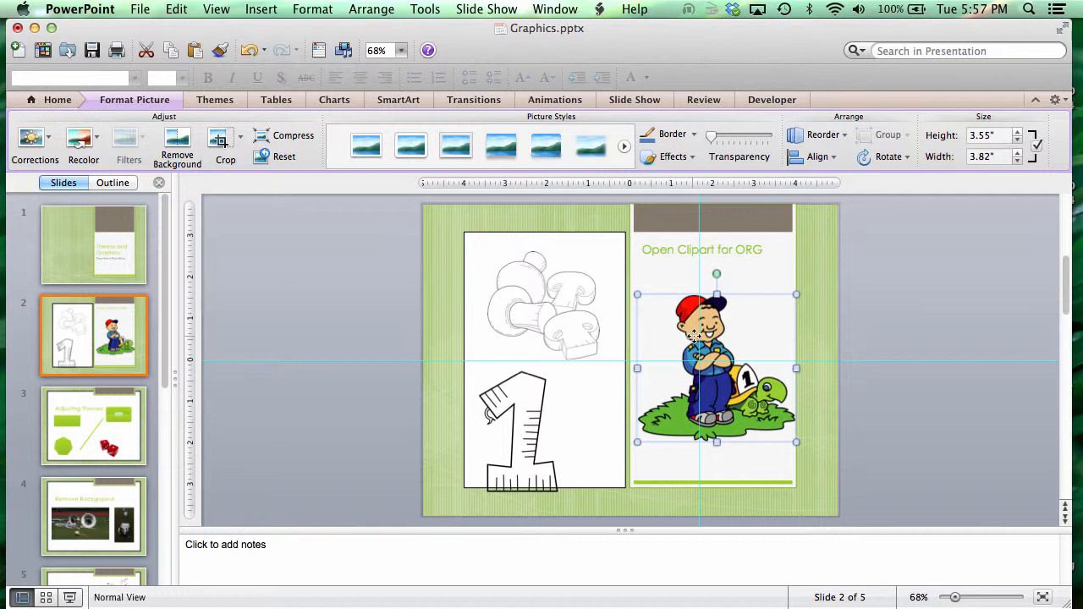
click(97, 518)
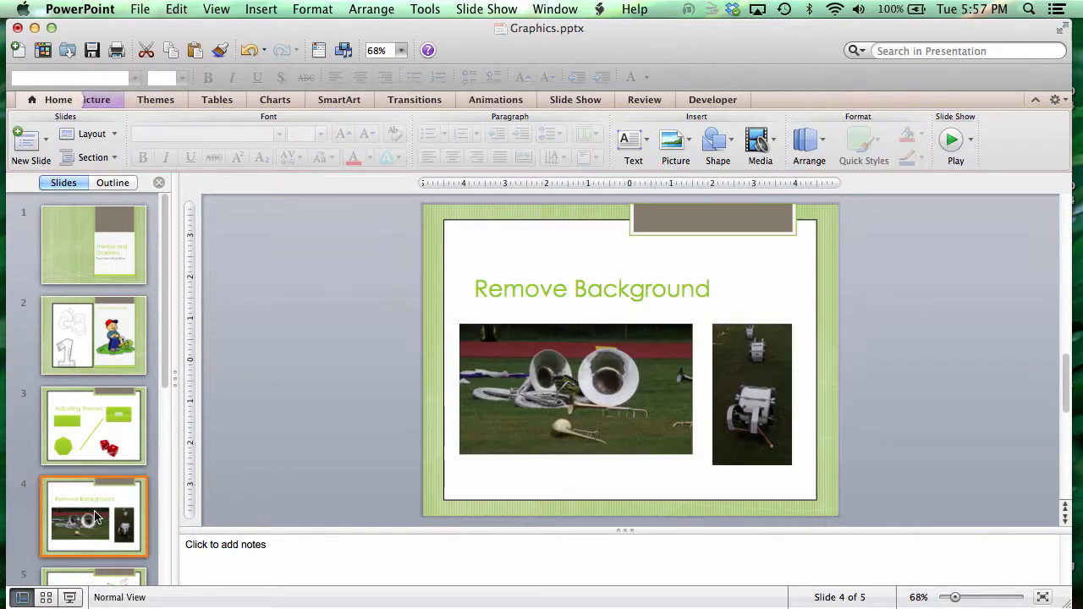
click(578, 391)
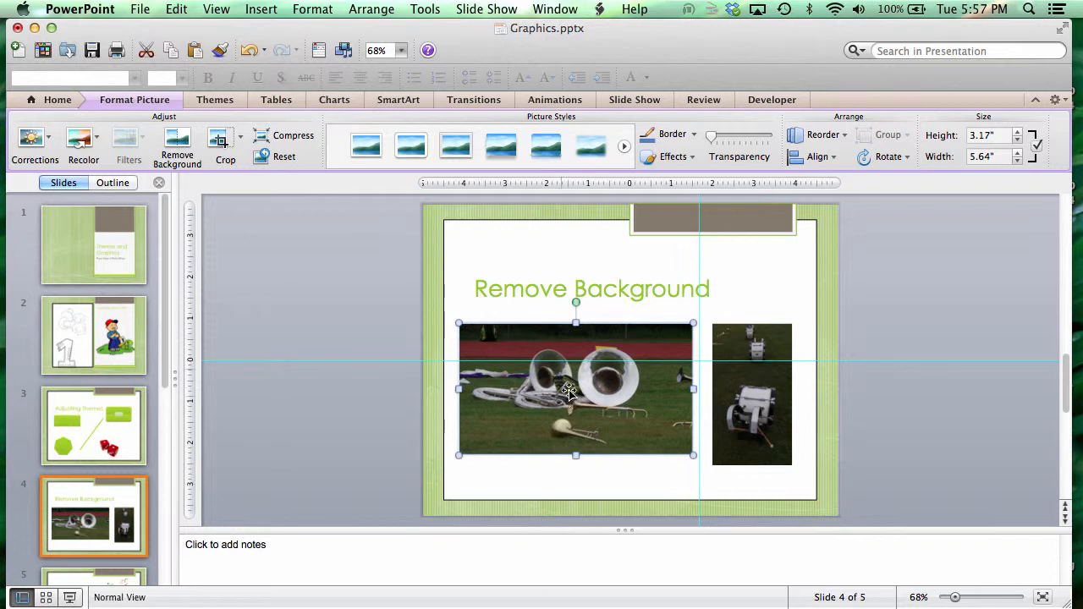
click(142, 323)
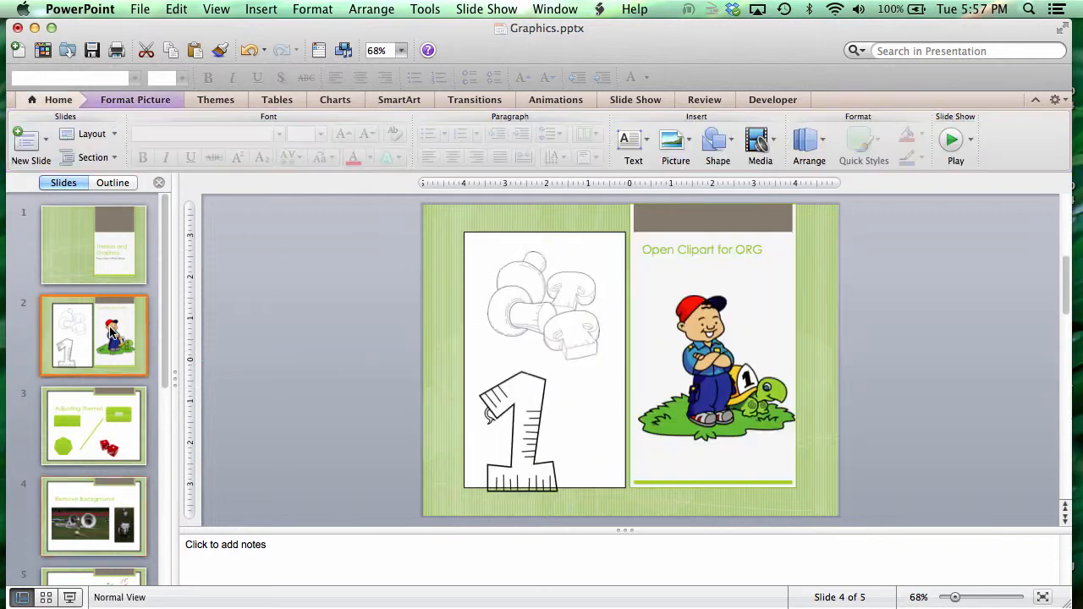
click(539, 314)
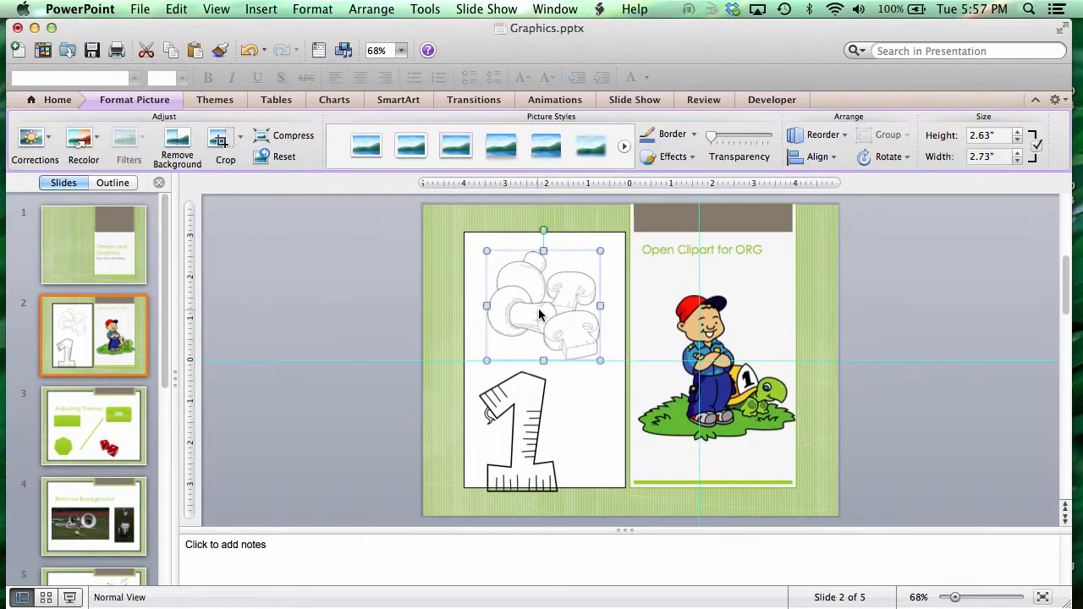
click(143, 434)
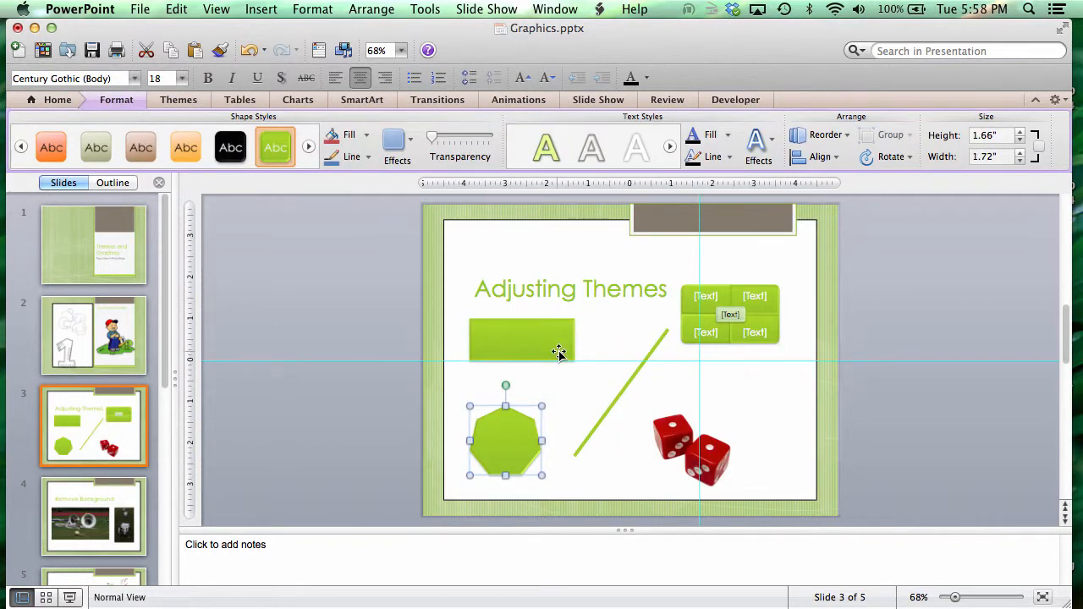
click(528, 337)
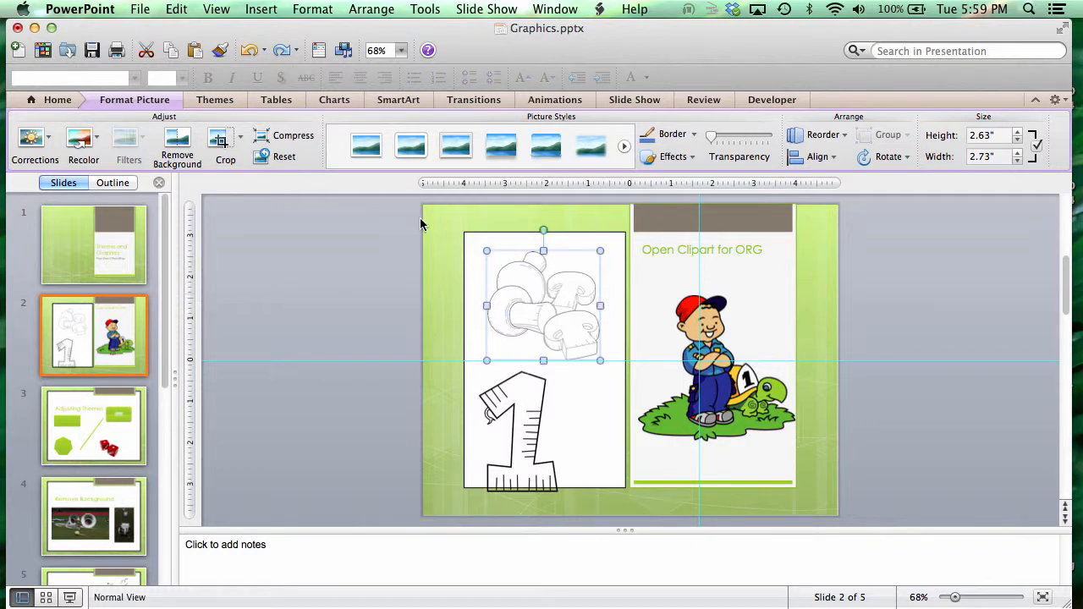
Step: Move the mushroom clipart on slide 2 off the slide, enlarge it, and shrink it to about 4.36 by 4.51 inches
drag(539, 291, 314, 281)
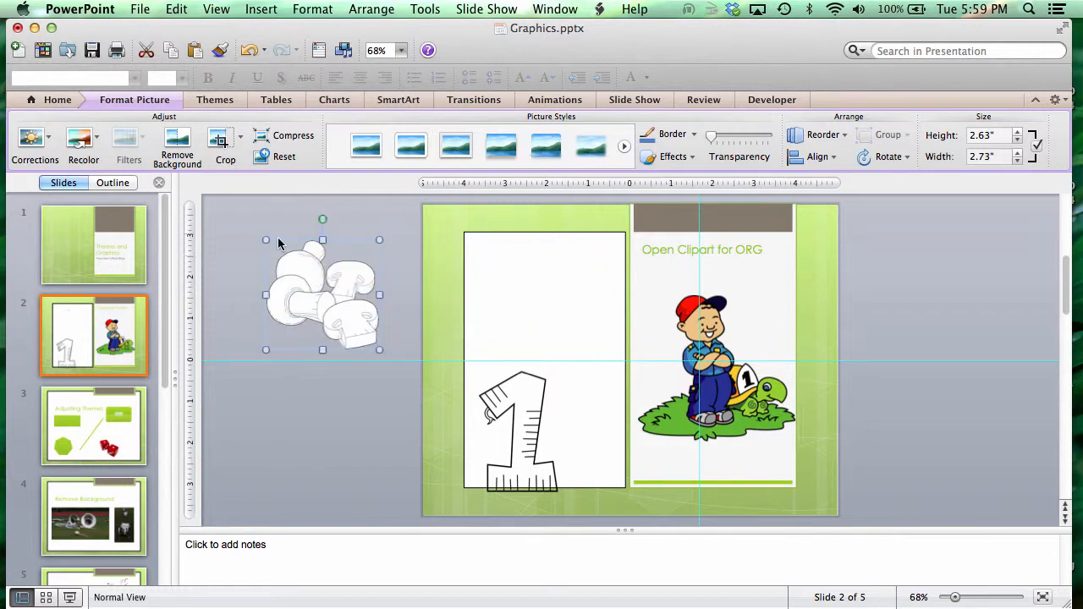
drag(379, 349, 557, 479)
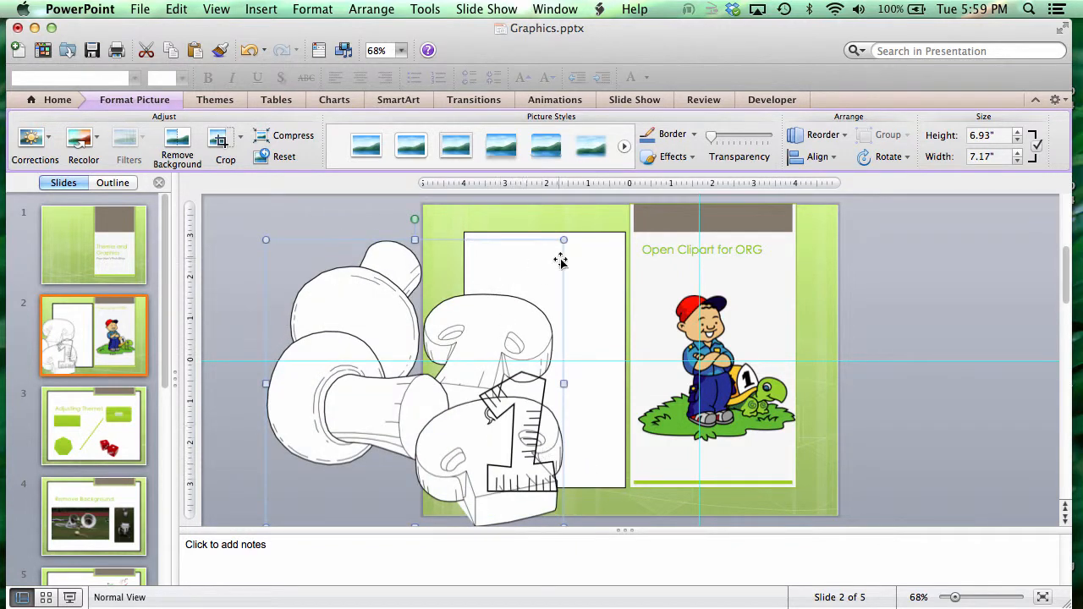
drag(564, 240, 347, 269)
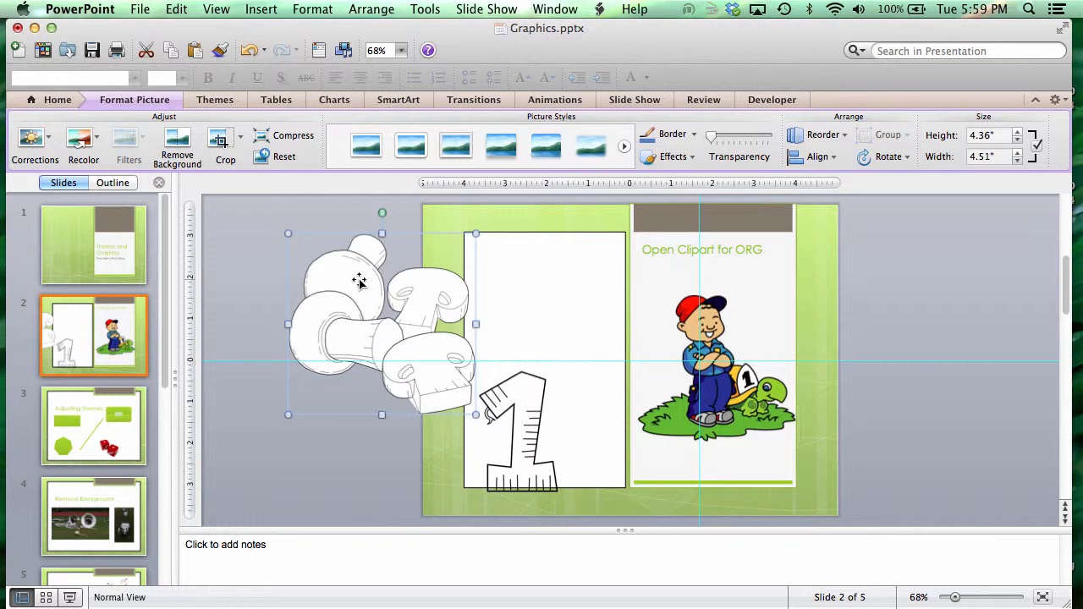
Step: Place the mushroom clipart inside the white frame above the number 1, sized about 1.81 by 1.87 inches
drag(415, 296, 489, 286)
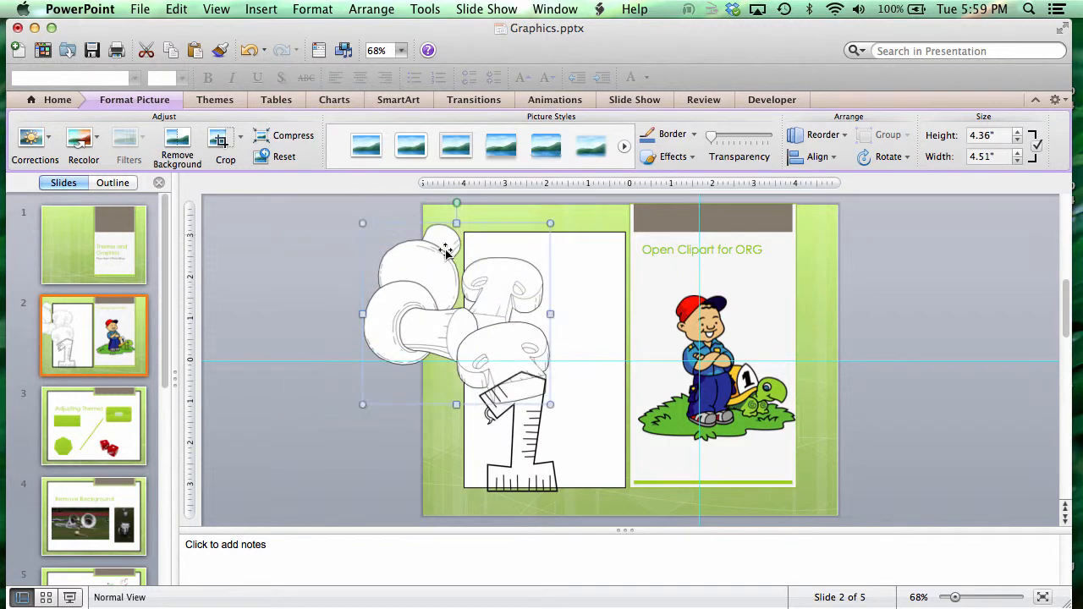
drag(362, 223, 414, 273)
drag(954, 598, 973, 599)
drag(352, 298, 505, 280)
drag(673, 496, 538, 341)
drag(401, 214, 432, 273)
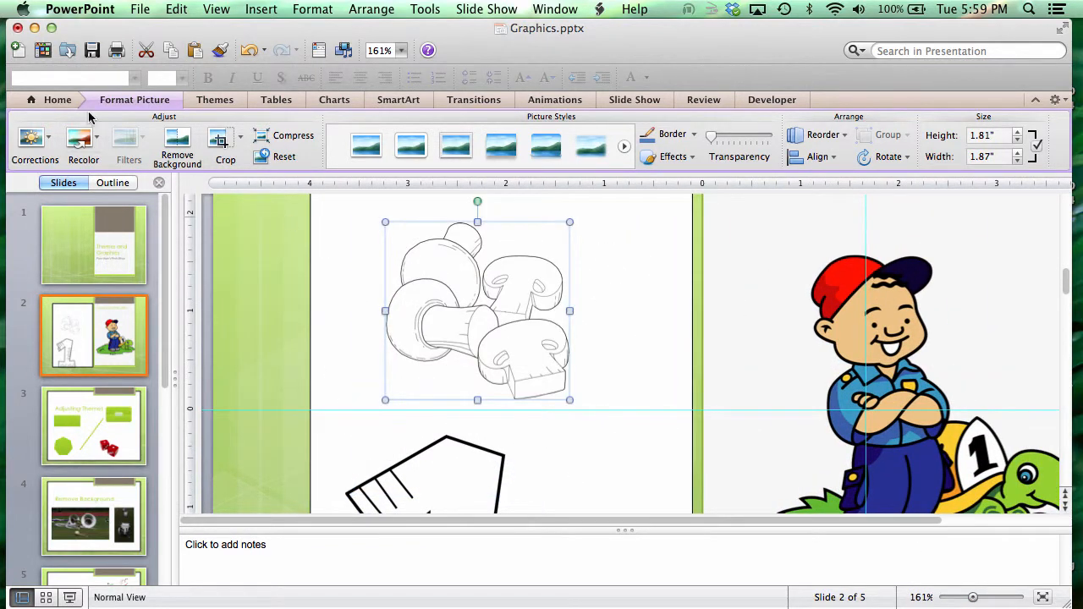
Step: Darken the mushroom clipart with the picture correction Brightness -40%, Contrast 0% (Normal)
click(48, 137)
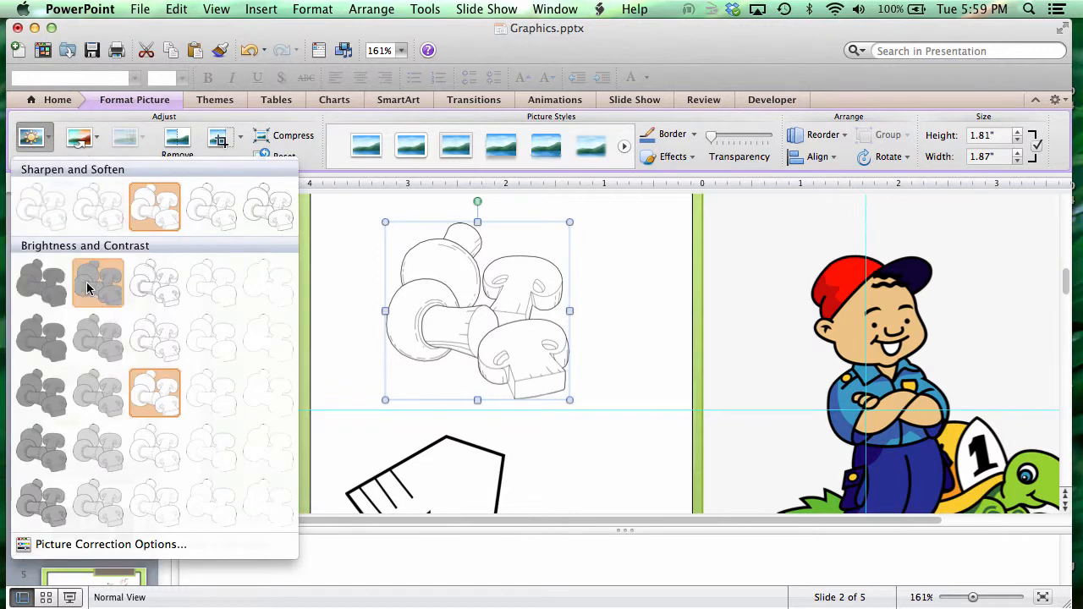
click(97, 291)
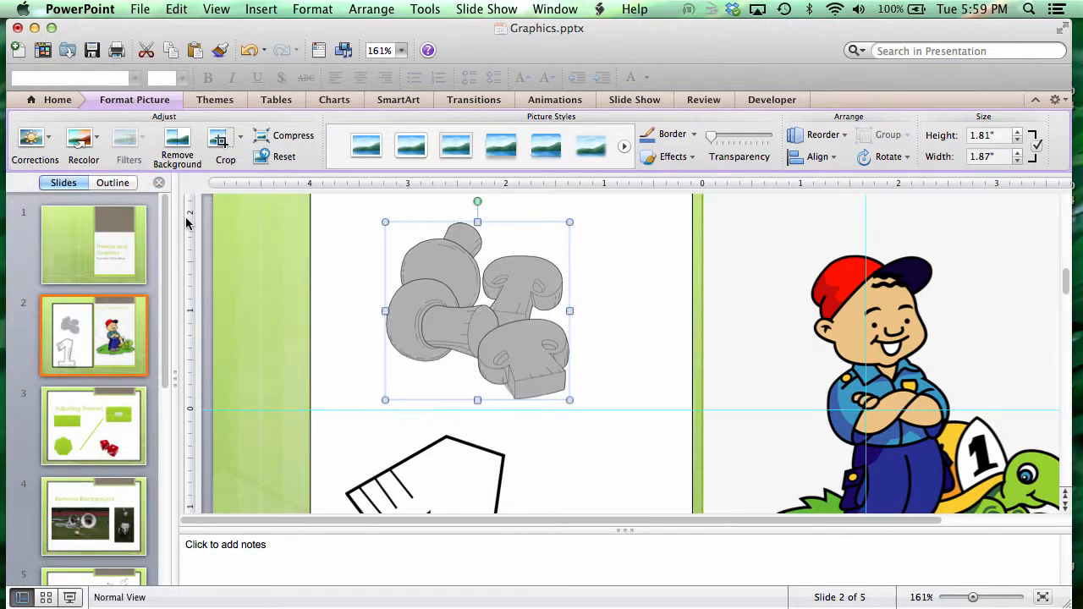
click(50, 143)
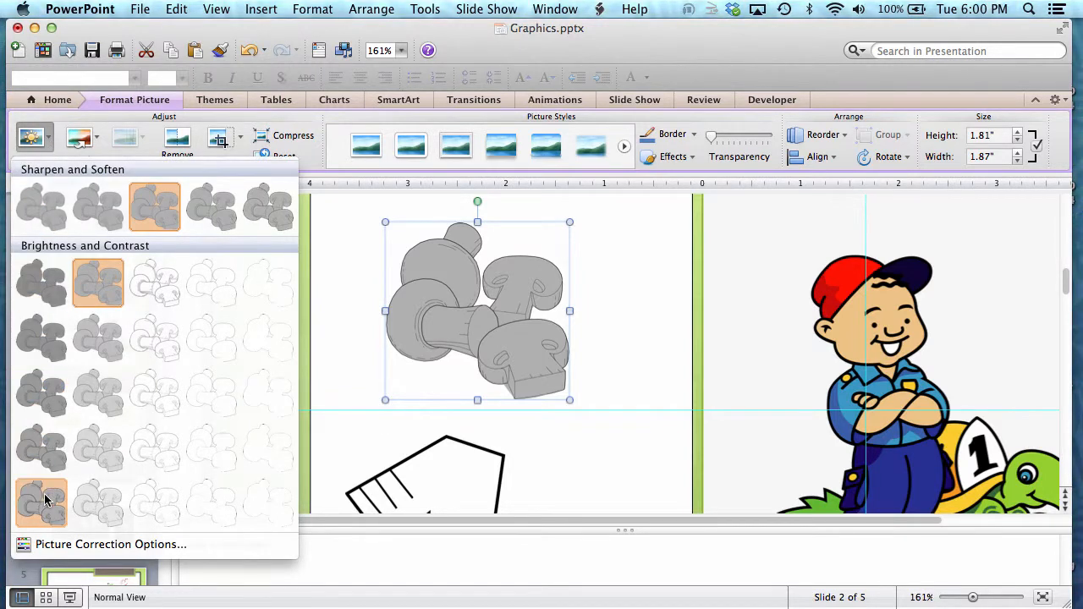
click(38, 402)
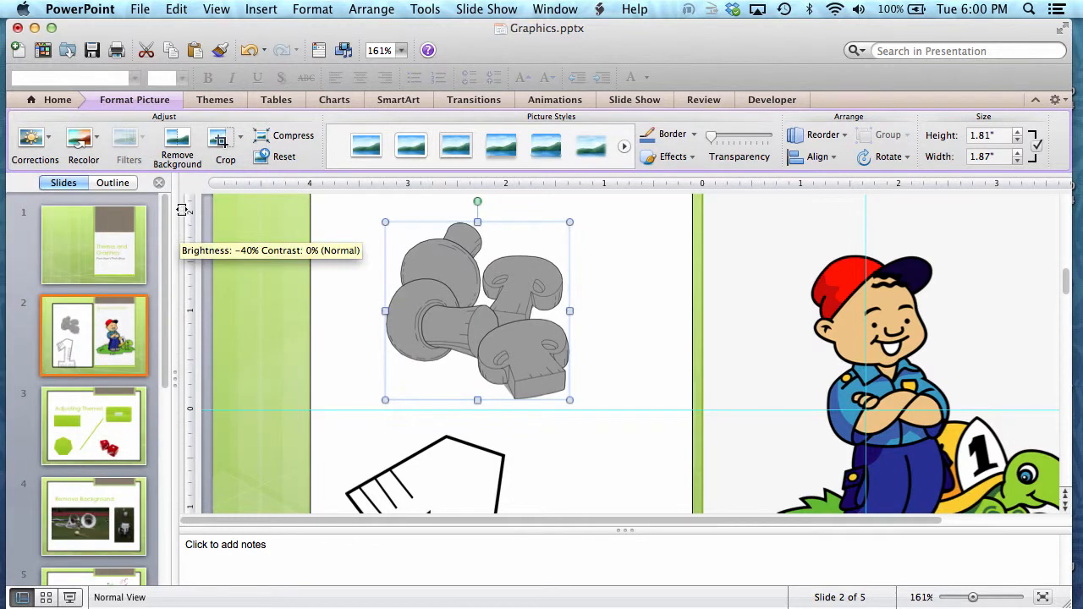
Step: Recolor the mushroom clipart in the dark green theme variation and give it the soft drop-shadow picture style
click(96, 139)
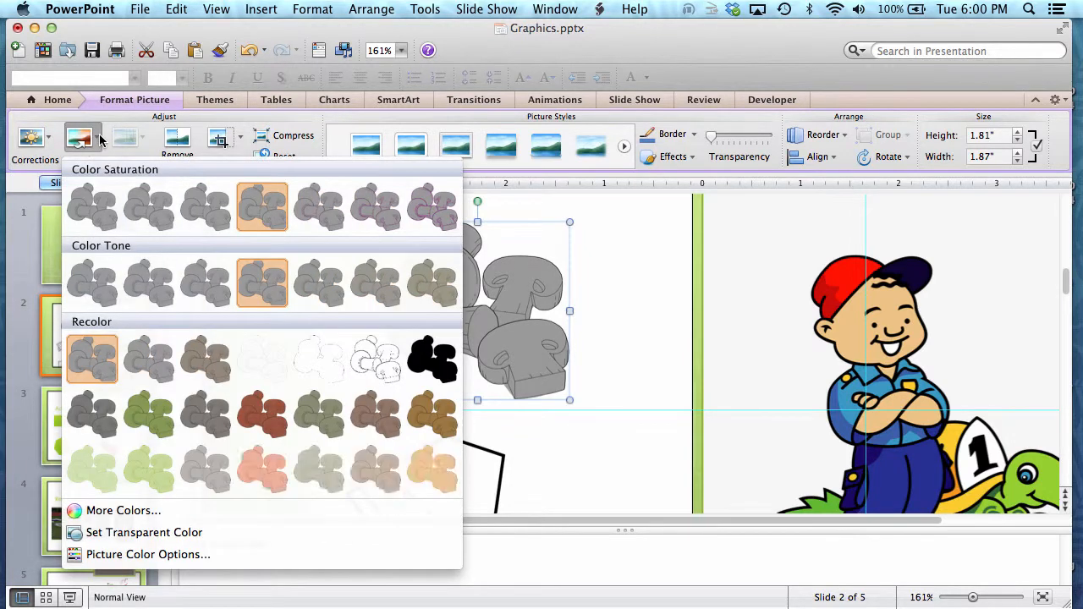
click(150, 423)
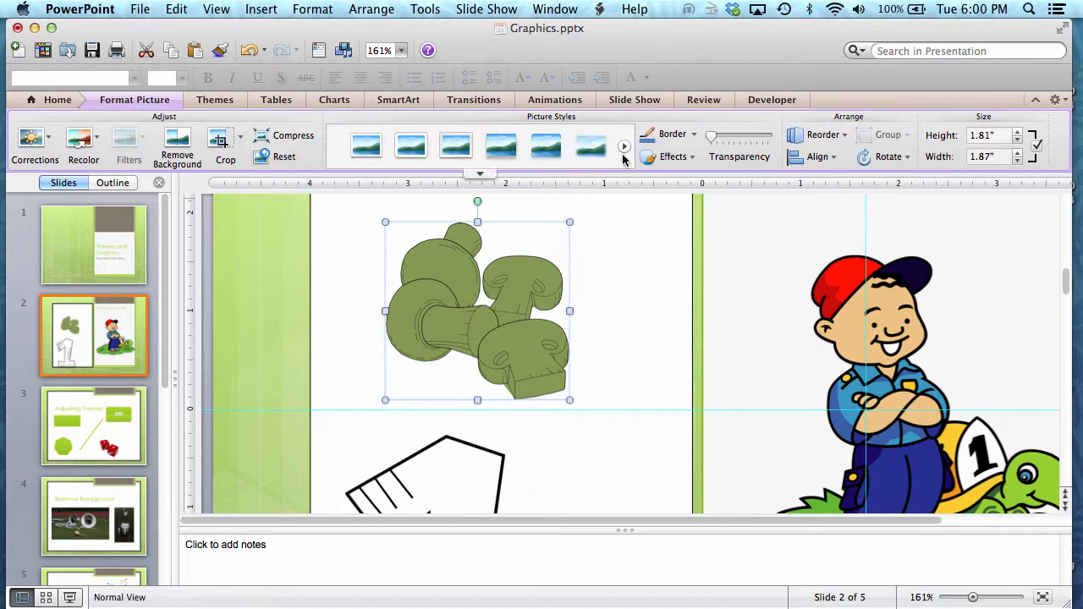
click(479, 173)
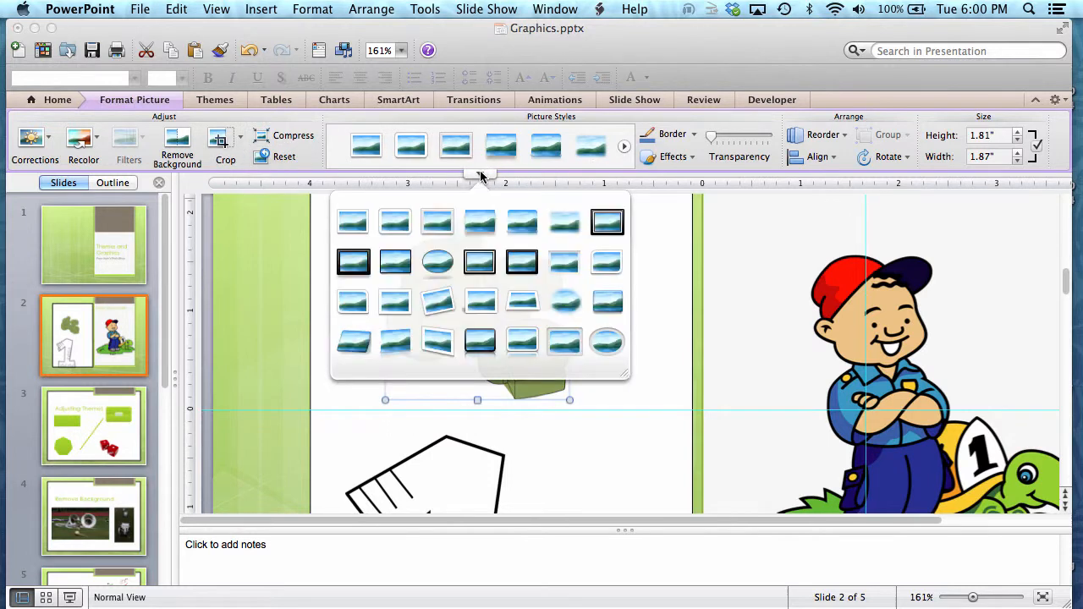
click(480, 221)
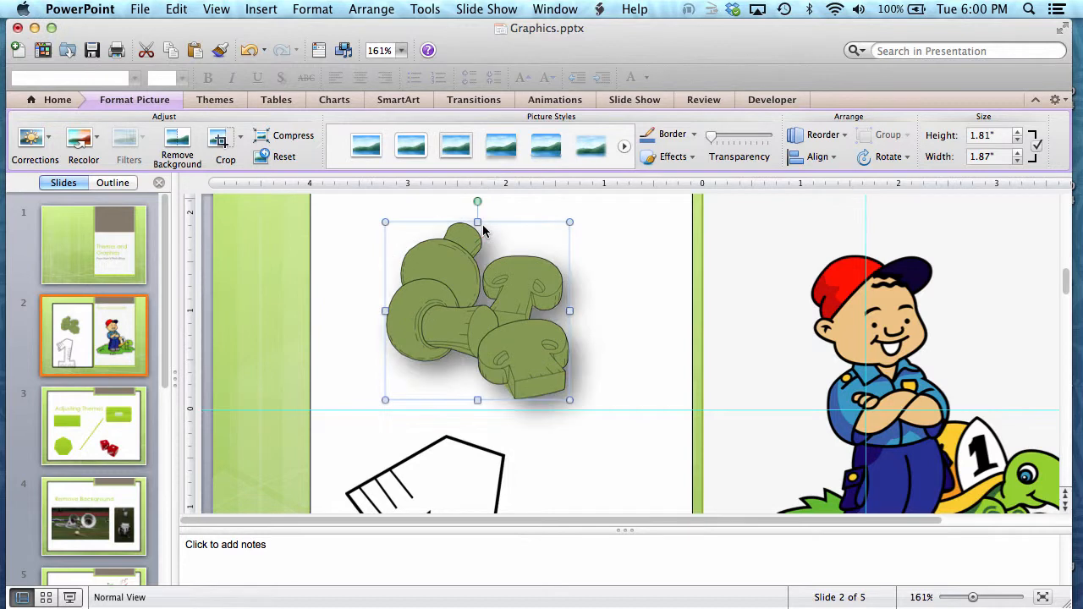
Step: Try the white-framed and the rounded reflection picture styles on the mushroom clipart and undo them
click(480, 175)
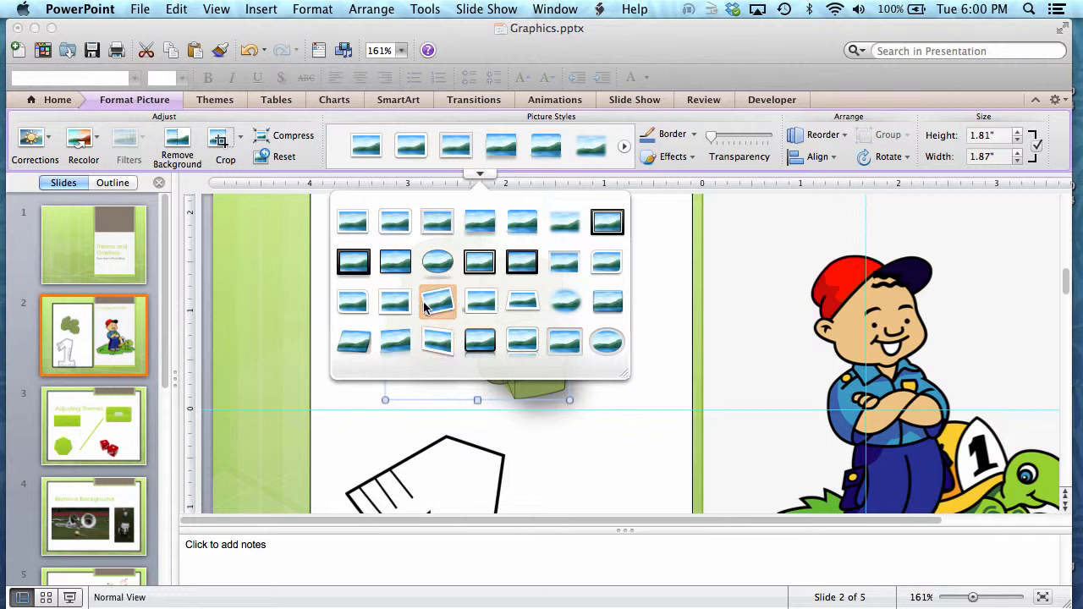
click(361, 221)
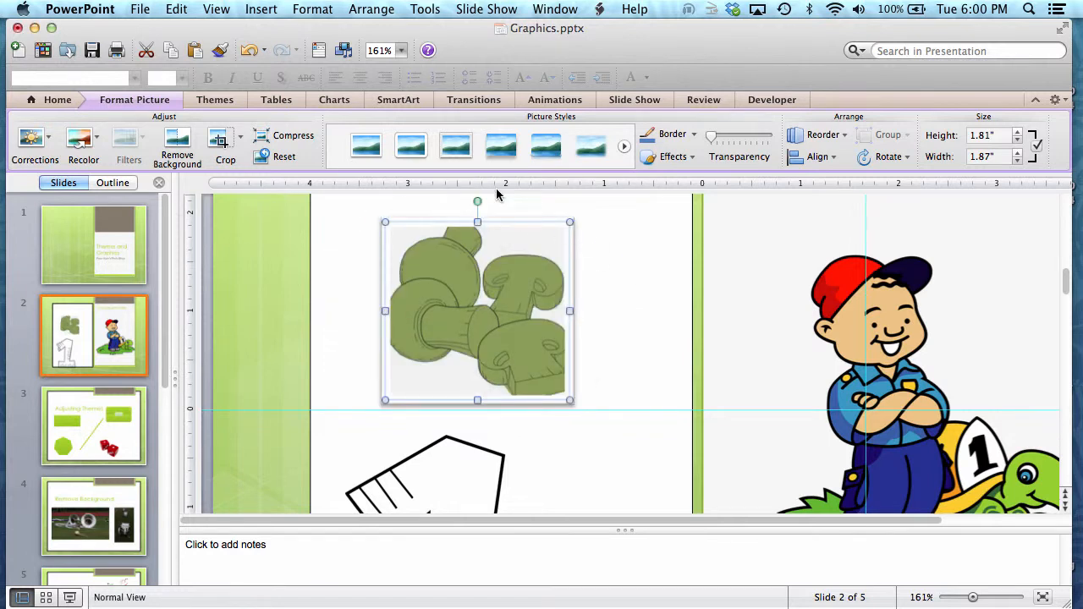
click(545, 148)
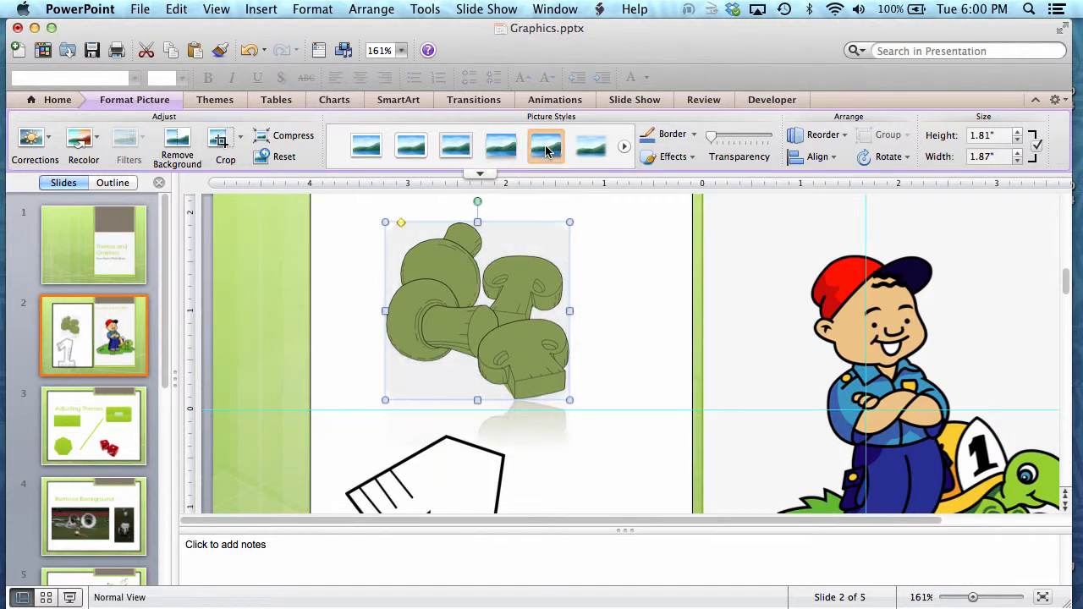
click(633, 244)
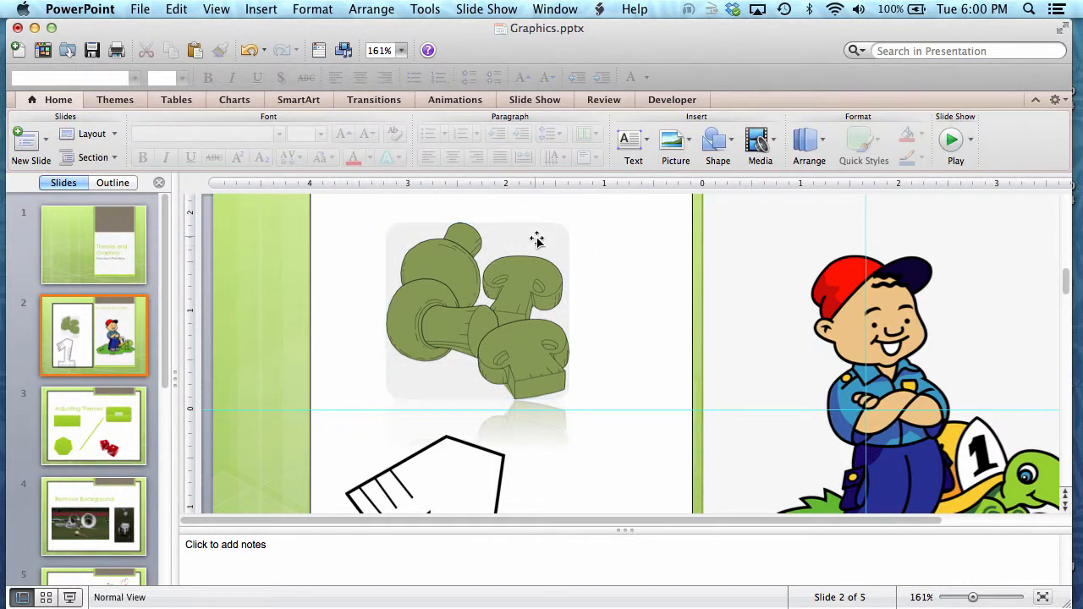
key(super+z)
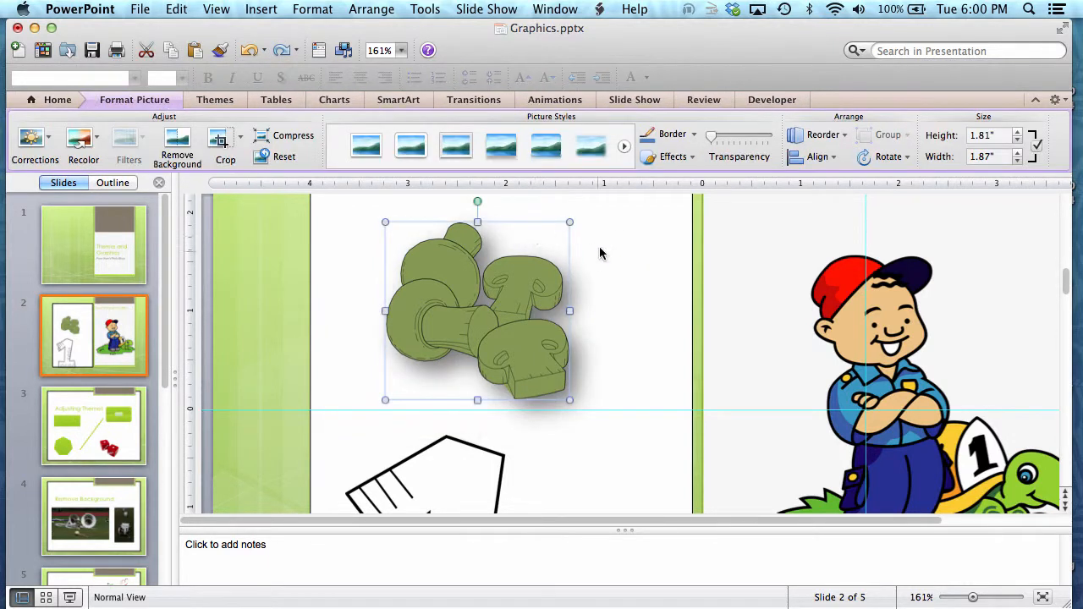
Step: Reset the mushroom clipart on slide 2 to its original picture formatting
click(599, 249)
click(505, 285)
click(282, 156)
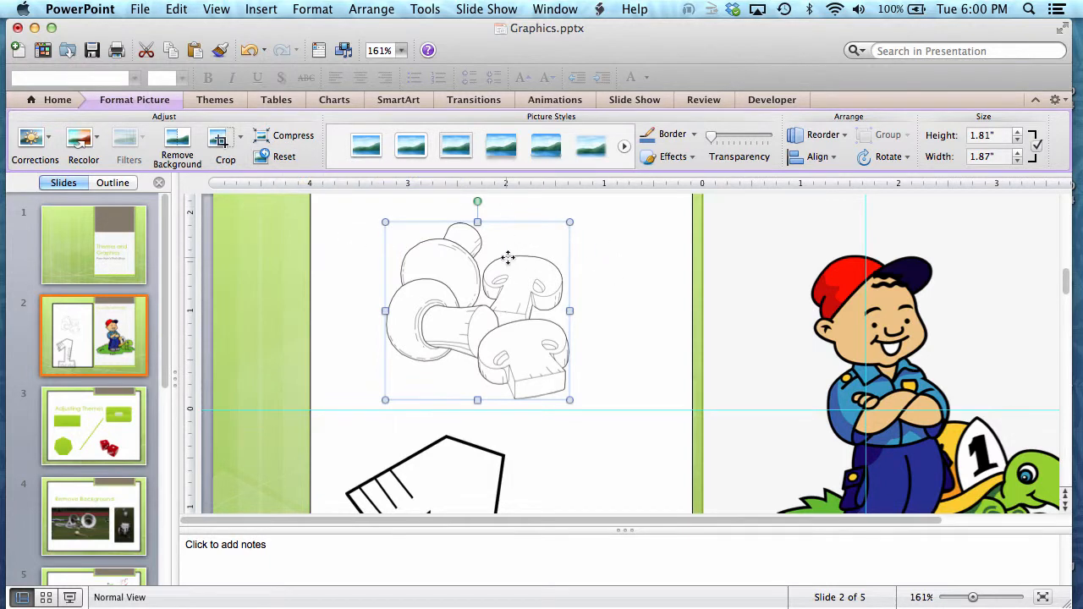
Step: Try a 4 1/2 pt border and different transparency levels on the mushroom clipart
click(693, 135)
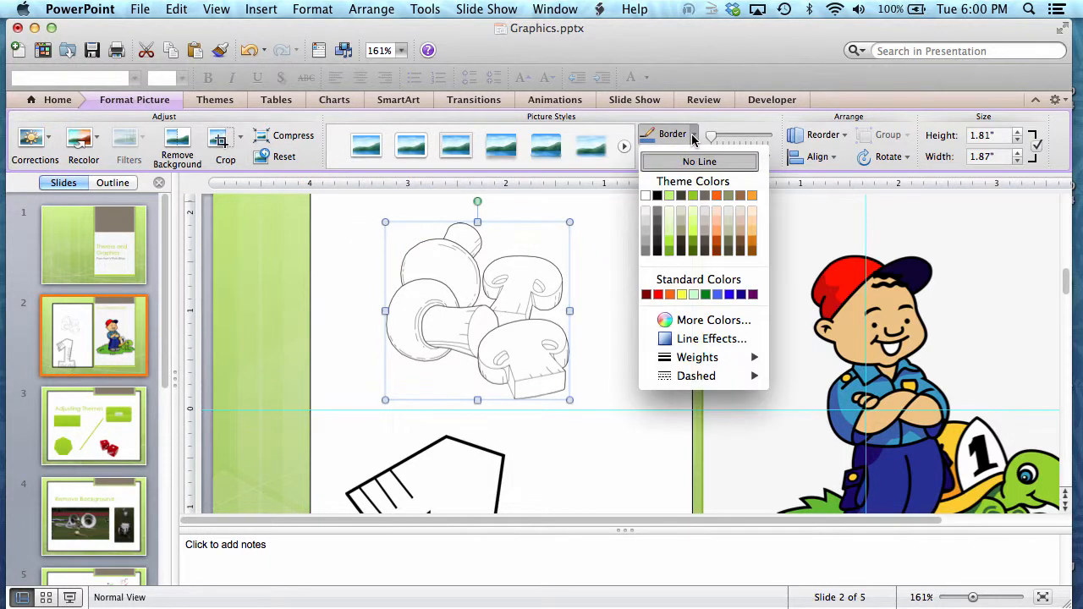
mouse_move(717, 361)
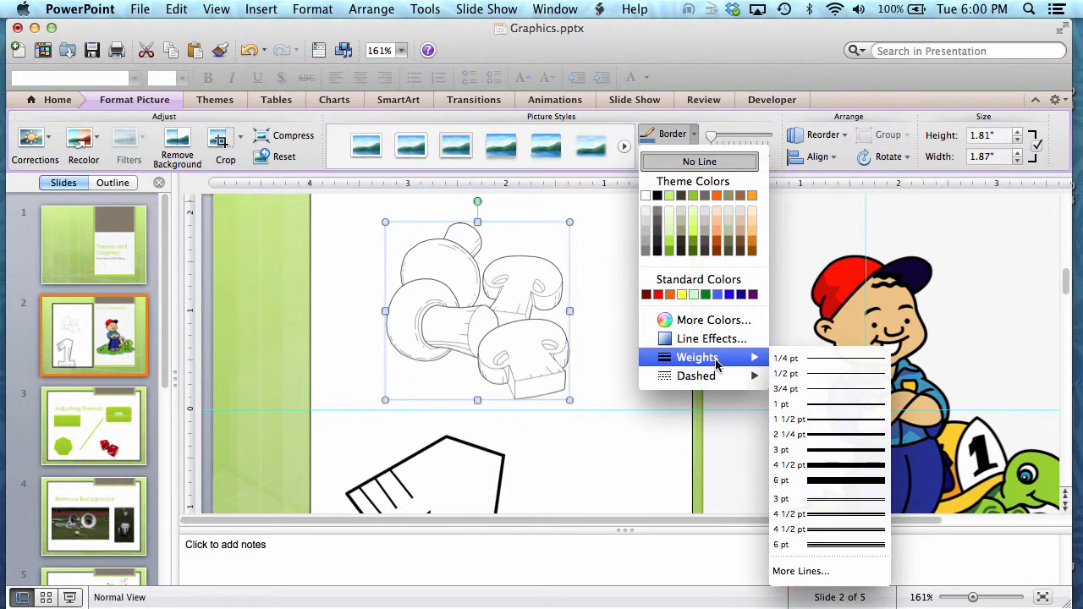
click(844, 466)
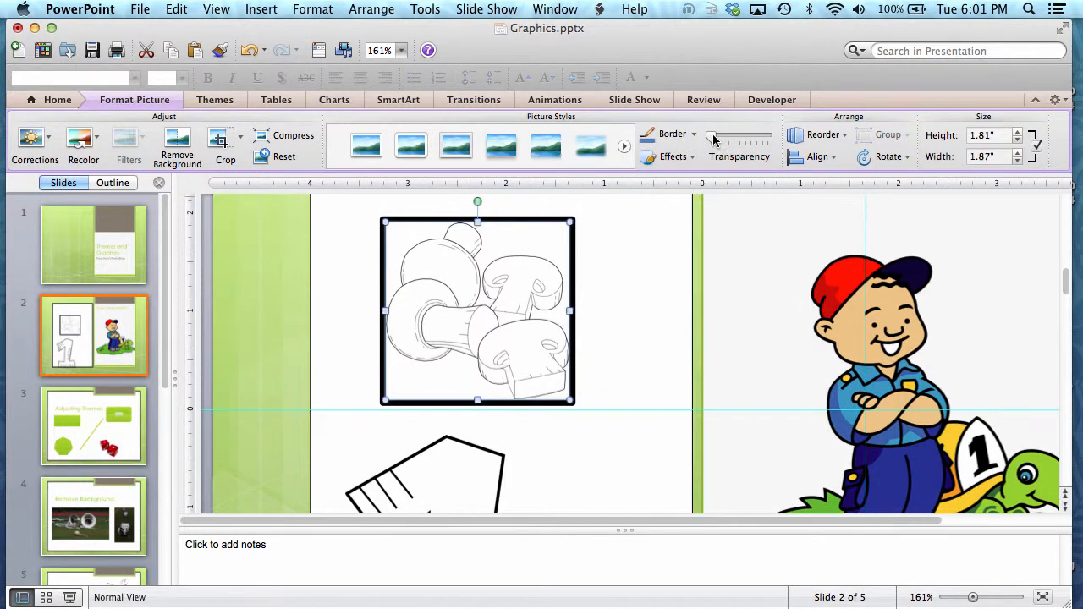
drag(713, 139, 764, 142)
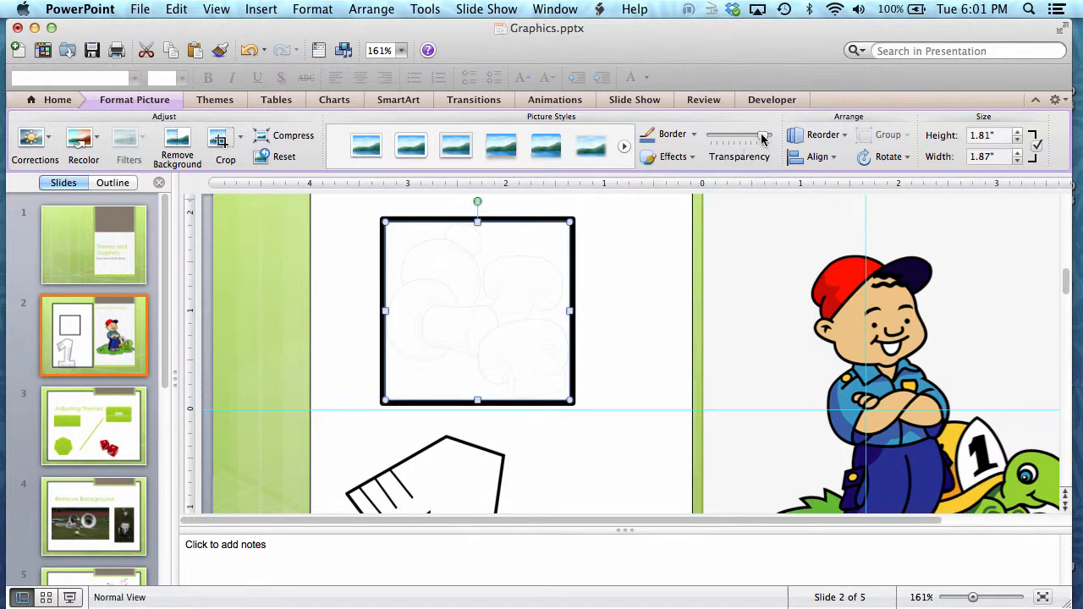
drag(762, 138, 724, 137)
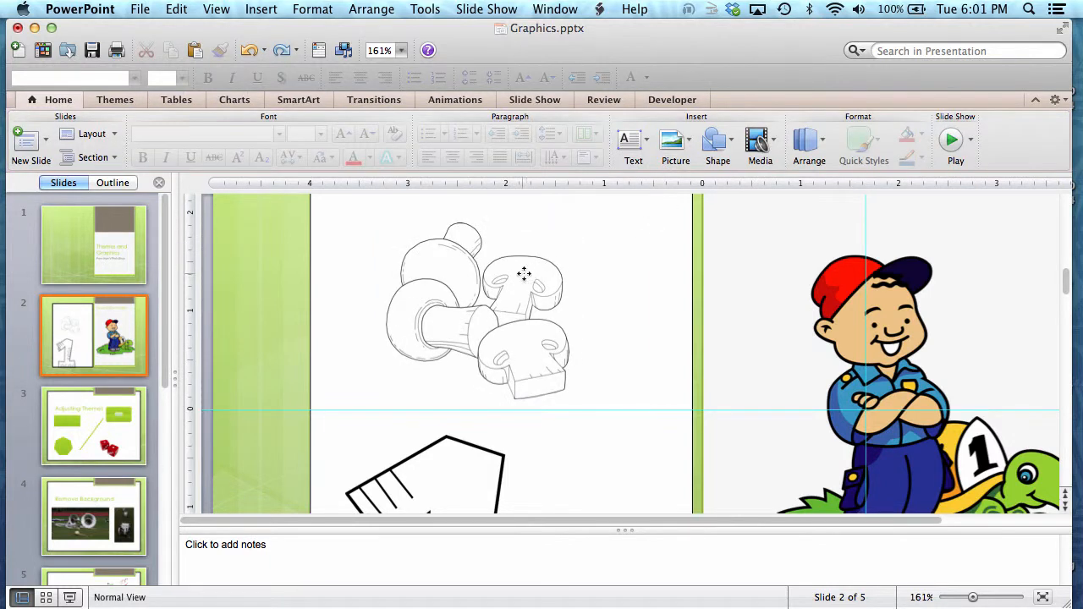
Step: Open the Reorder Objects layer view from the mushroom clipart and try shifting the middle layers among the others
click(523, 274)
click(825, 134)
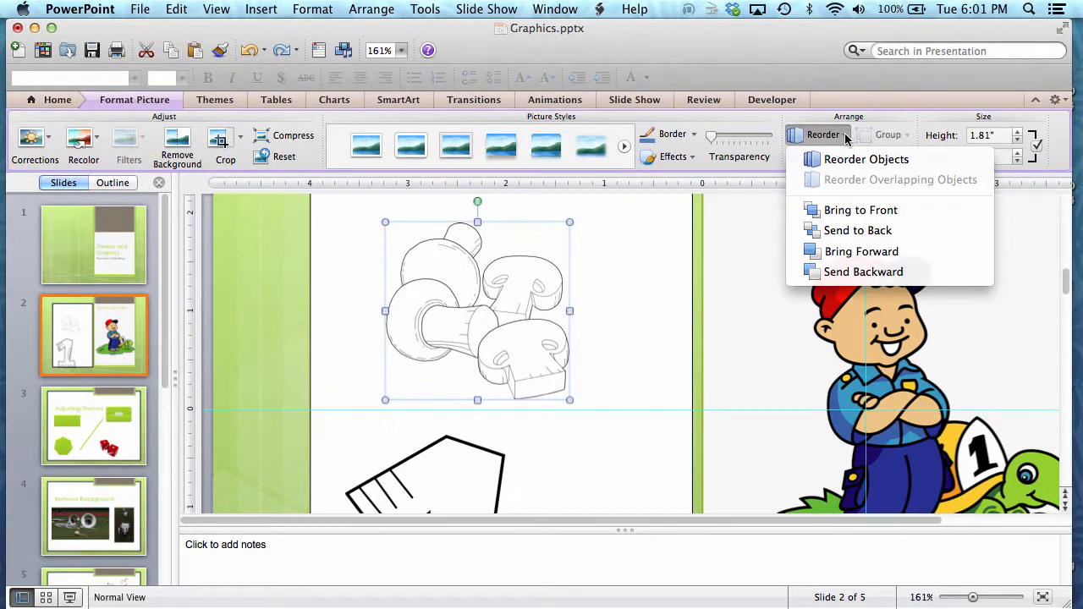
click(846, 159)
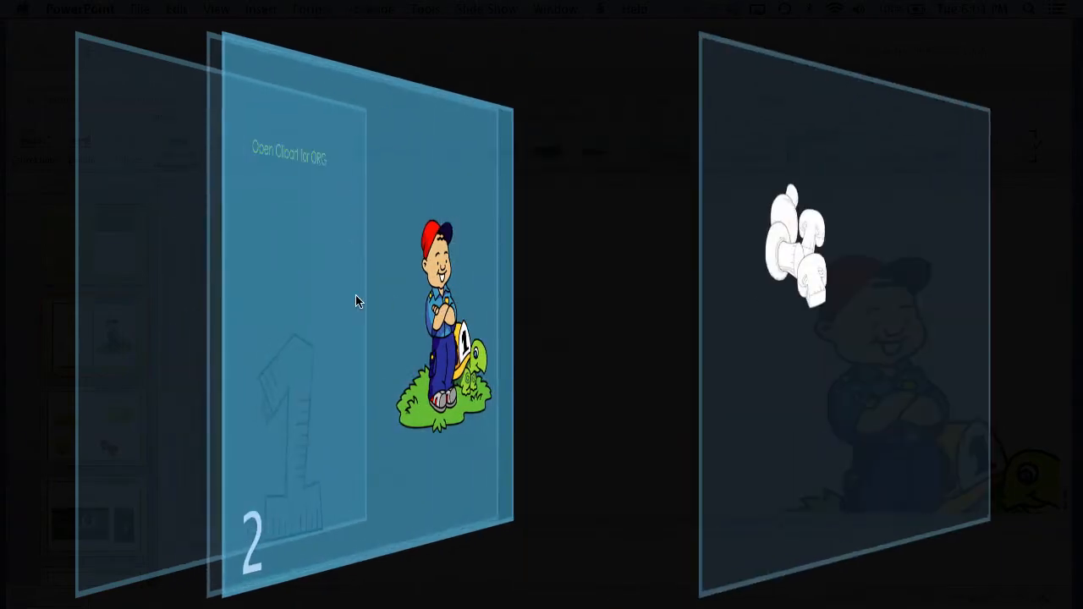
drag(356, 294, 355, 294)
drag(212, 293, 584, 300)
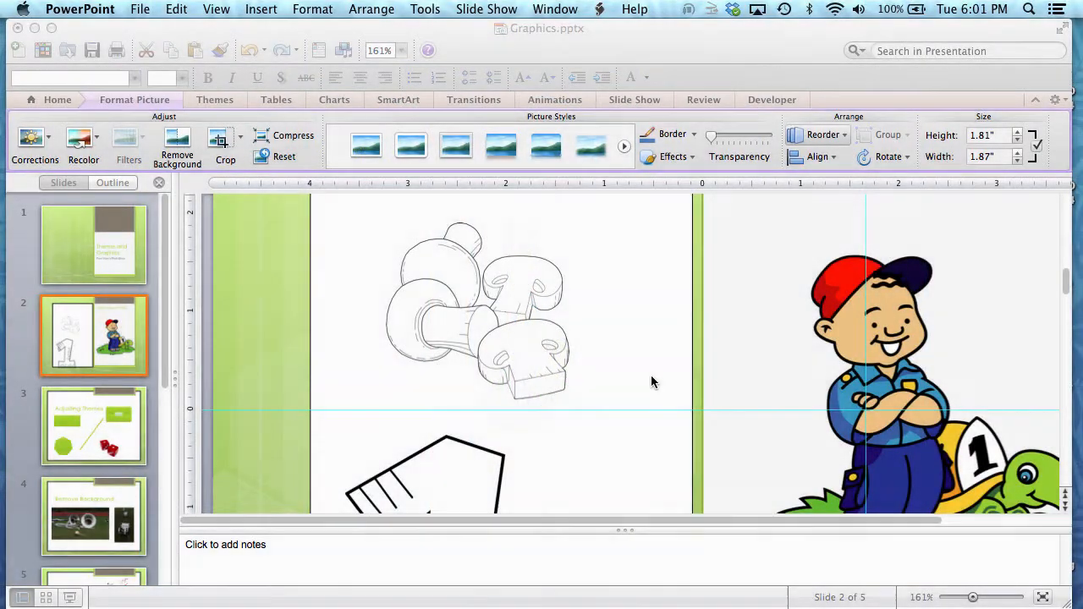
Step: Shrink the number 1 picture to about 1.34 by 0.95 inches and place it behind the mushroom clipart
click(539, 339)
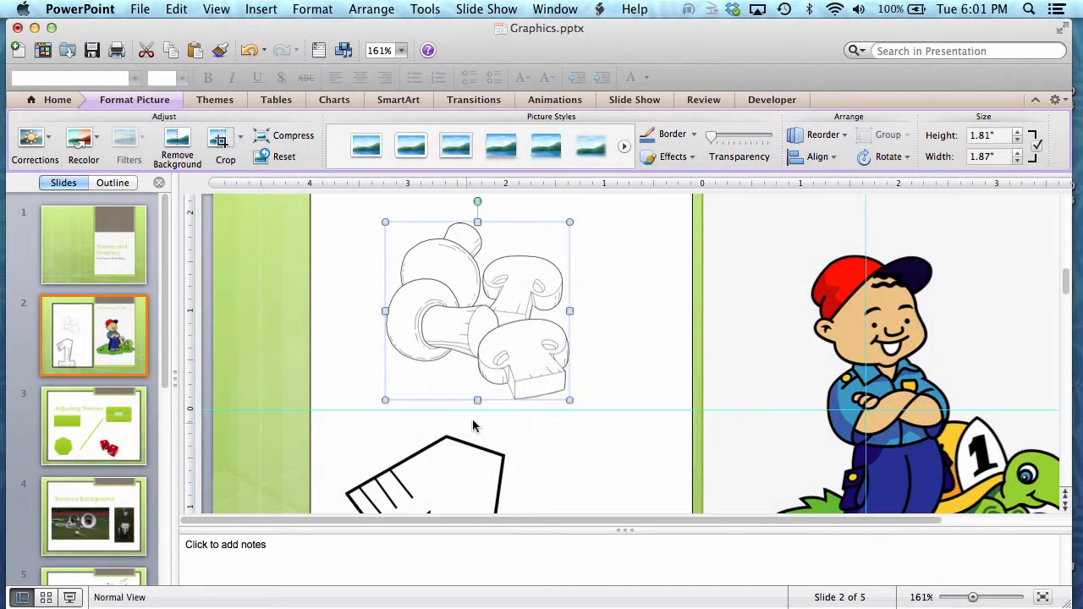
drag(473, 425, 519, 213)
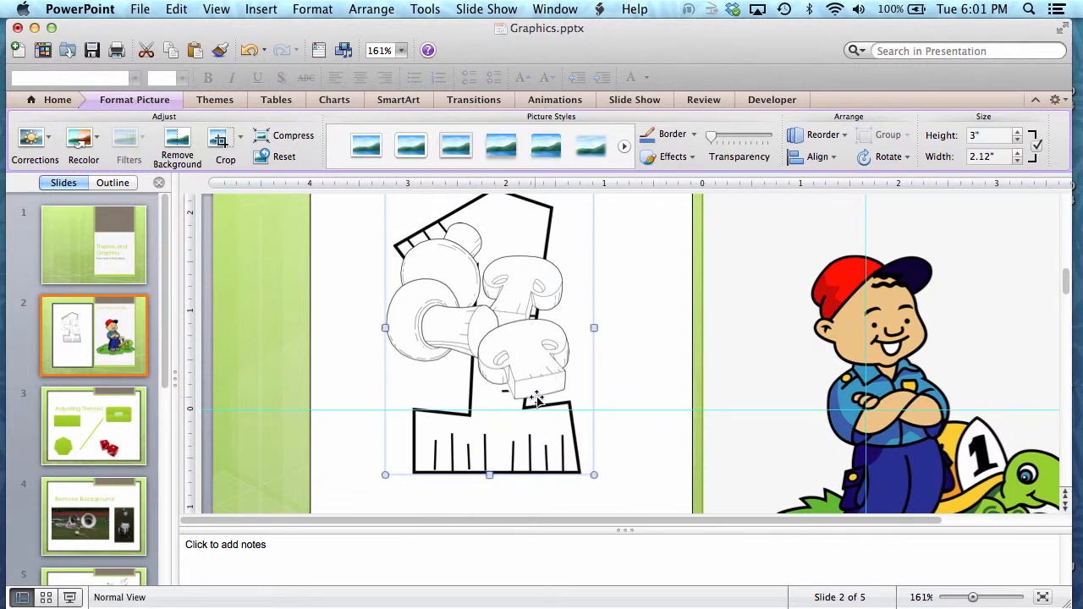
drag(590, 475, 479, 312)
drag(428, 206, 497, 271)
click(551, 289)
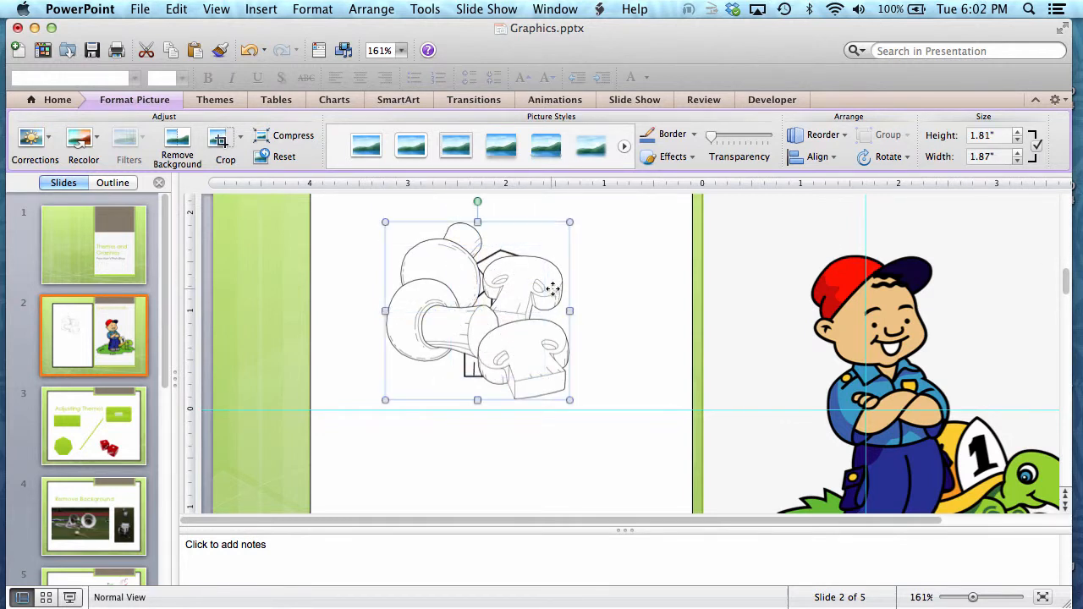
Step: Enlarge the mushroom clipart to about 3.32 by 3.44 inches and position it so the number 1 peeks out from behind it
click(568, 212)
scroll(592, 188, up, 1)
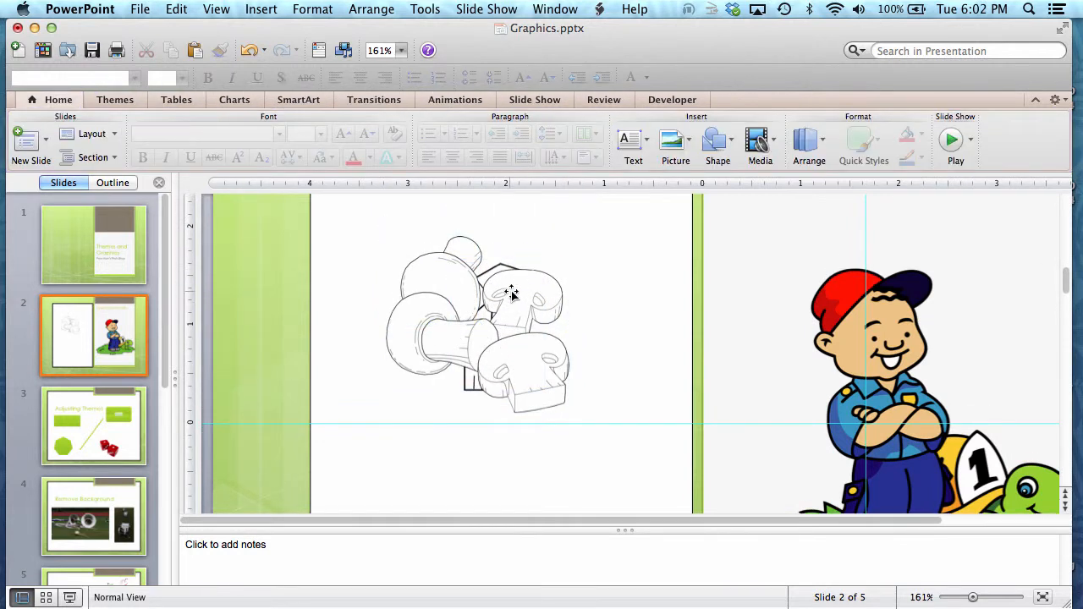
click(524, 317)
drag(570, 414, 698, 535)
drag(493, 341, 453, 341)
drag(518, 279, 443, 307)
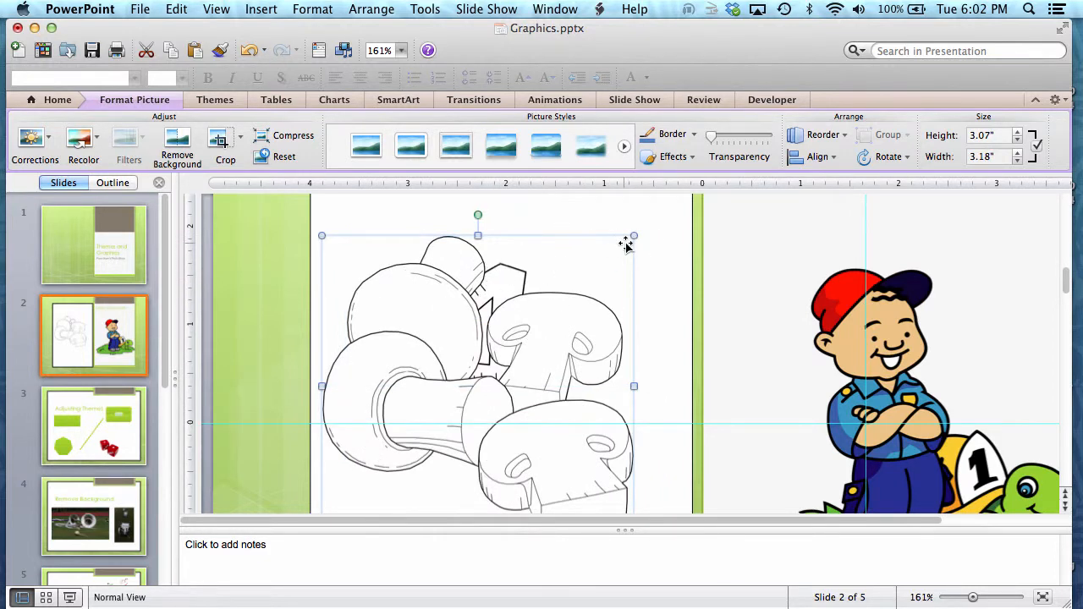
drag(636, 232, 652, 207)
mouse_move(542, 341)
mouse_down()
mouse_move(504, 362)
mouse_move(533, 355)
mouse_up()
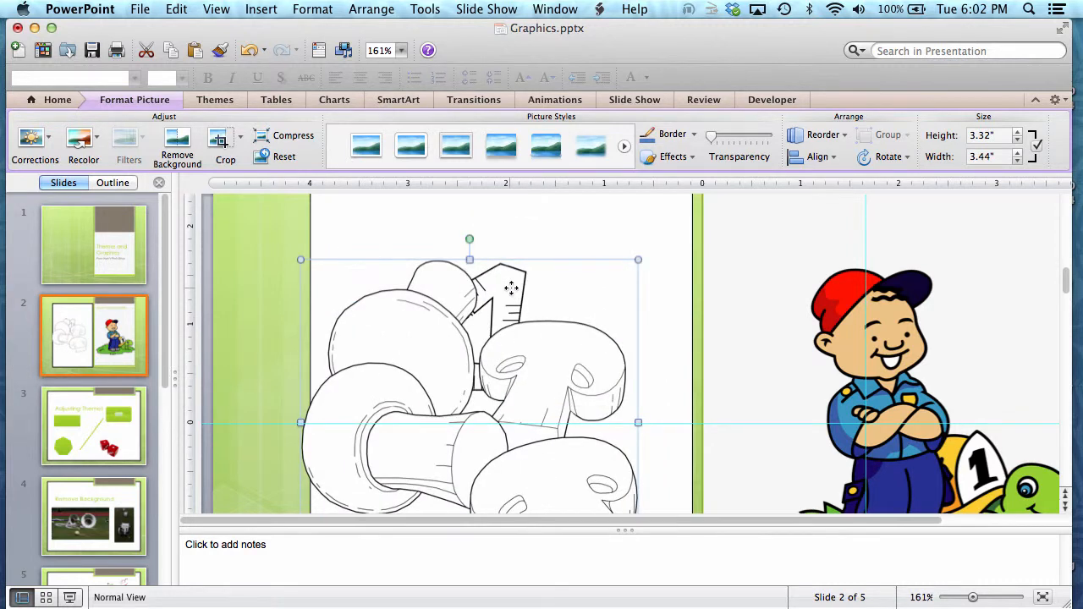
Step: Bring the number 1 picture's layer in front of the mushroom clipart using Reorder Objects
click(831, 137)
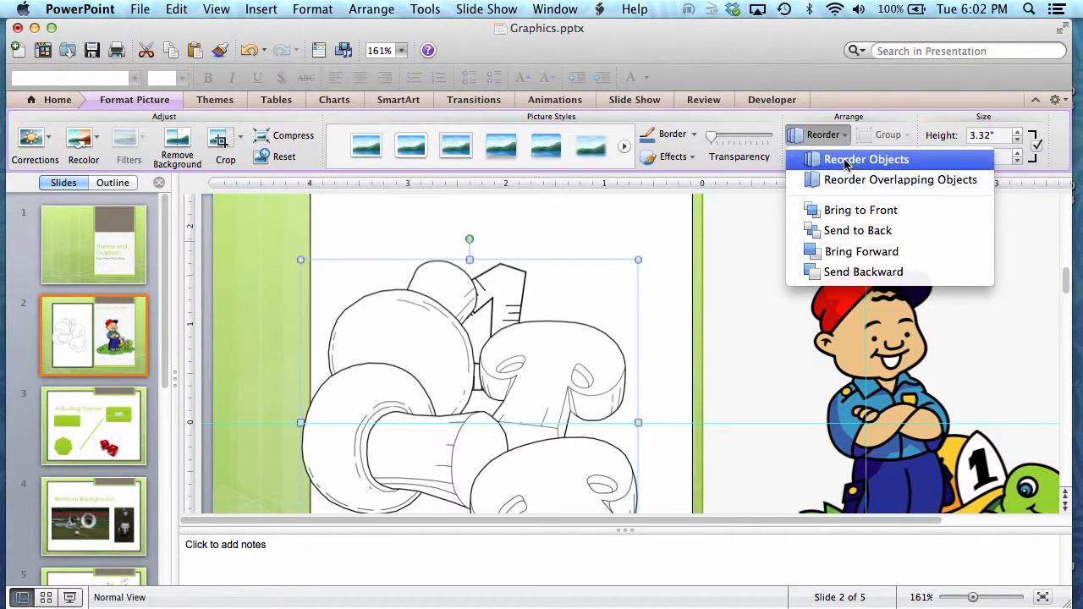
click(855, 159)
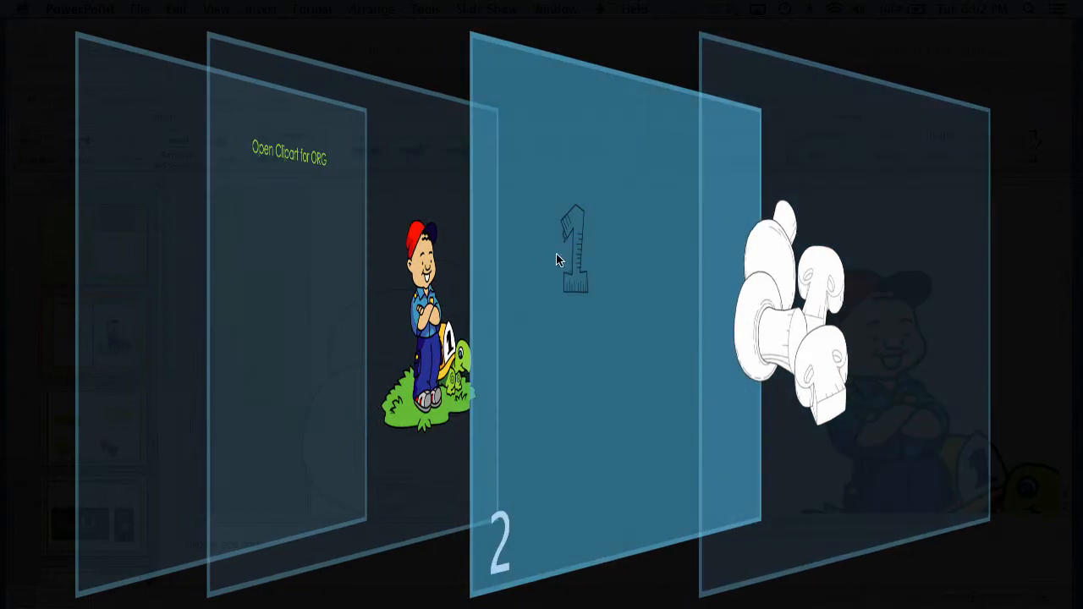
drag(556, 260, 804, 282)
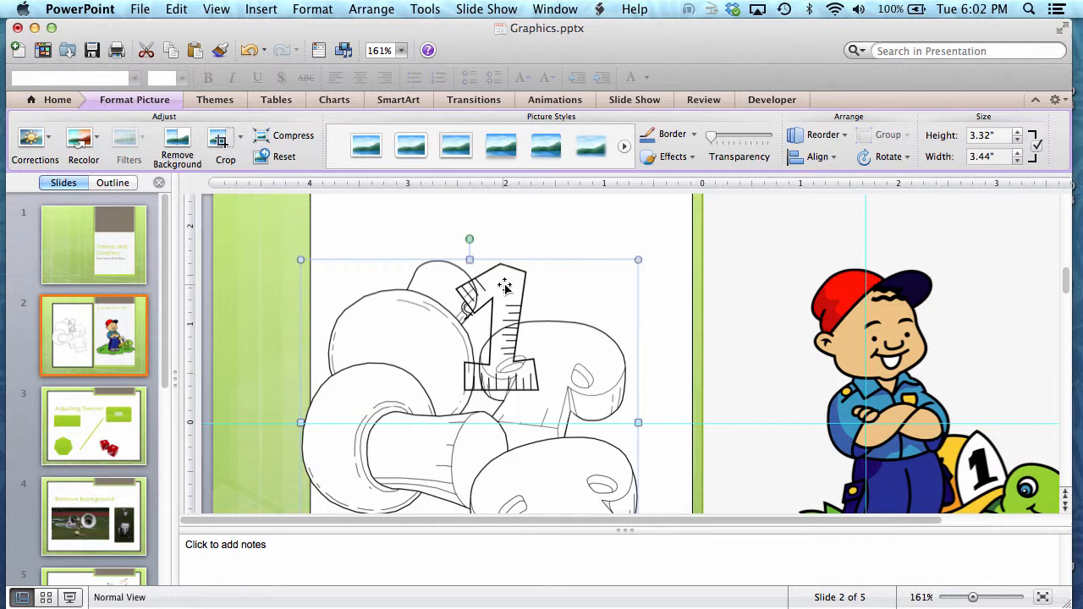
Step: Separate the overlapping pictures, with the number 1 to the right of the mushroom clipart resized to about 2.14 by 2.22 inches
click(504, 288)
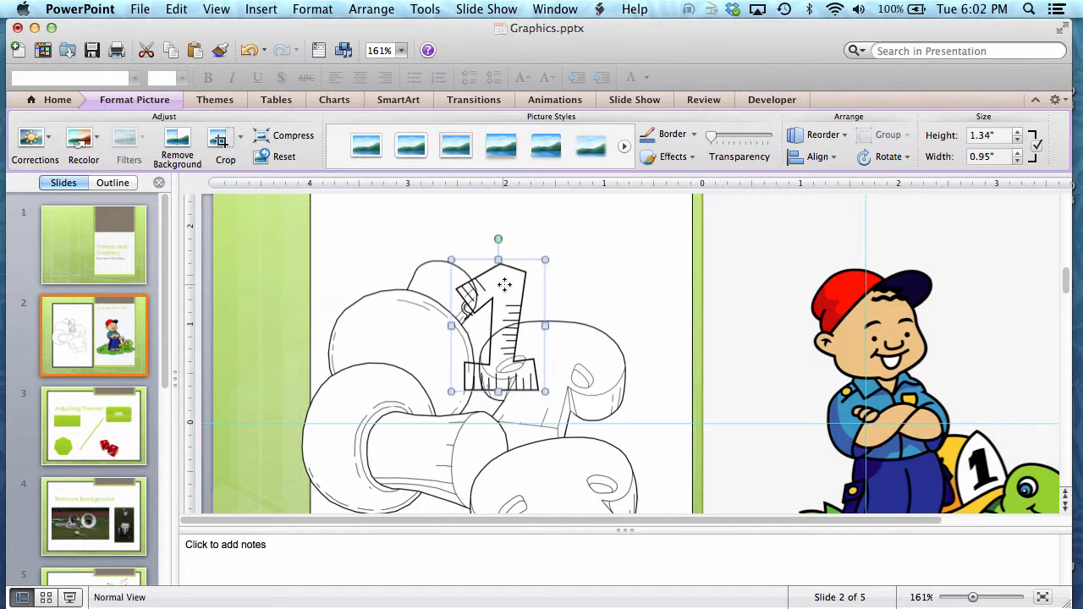
click(582, 281)
click(530, 281)
drag(495, 282, 519, 374)
click(488, 367)
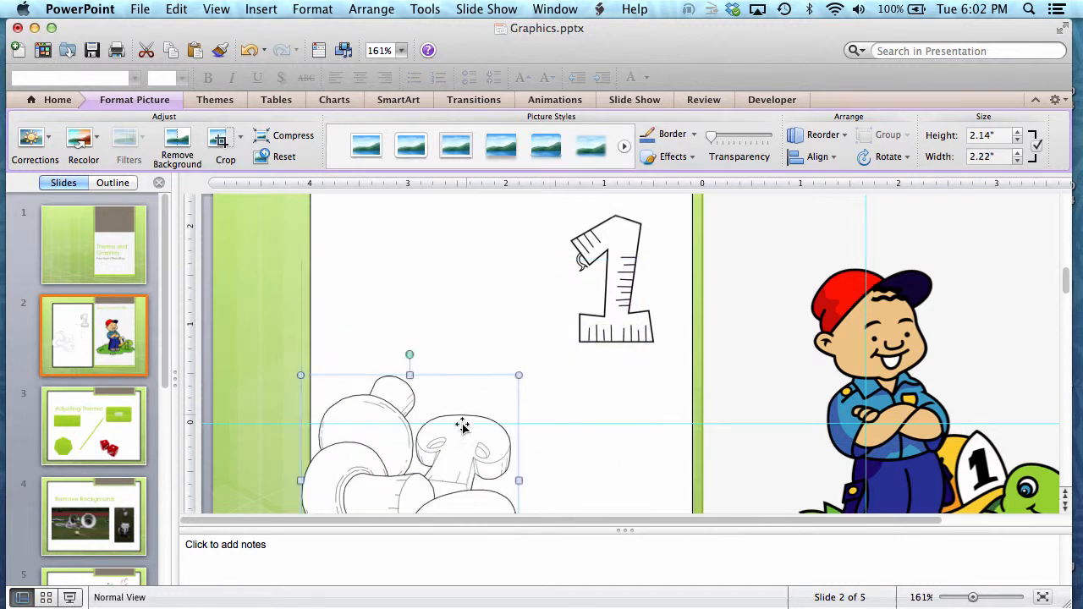
drag(461, 427, 481, 283)
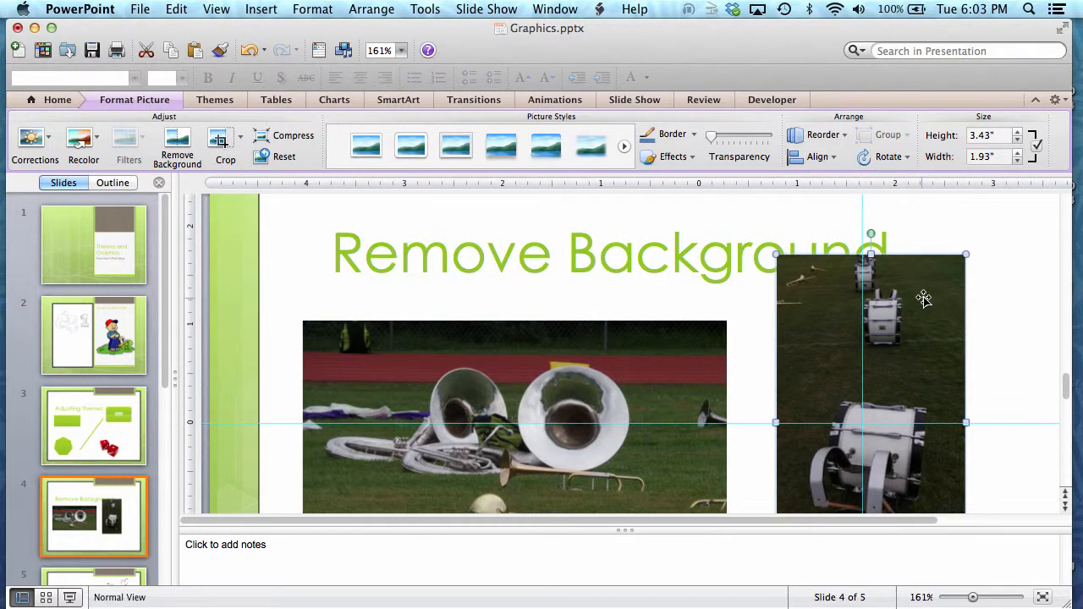
Step: Move the drum picture on slide 4 so it overlaps the band instruments photo
drag(911, 368, 883, 304)
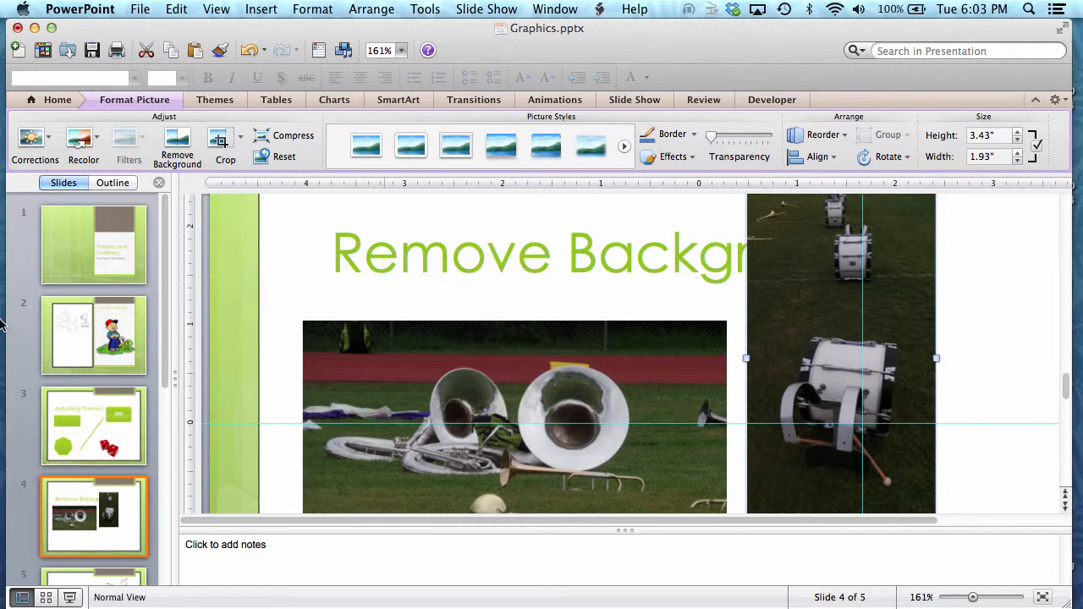
click(71, 340)
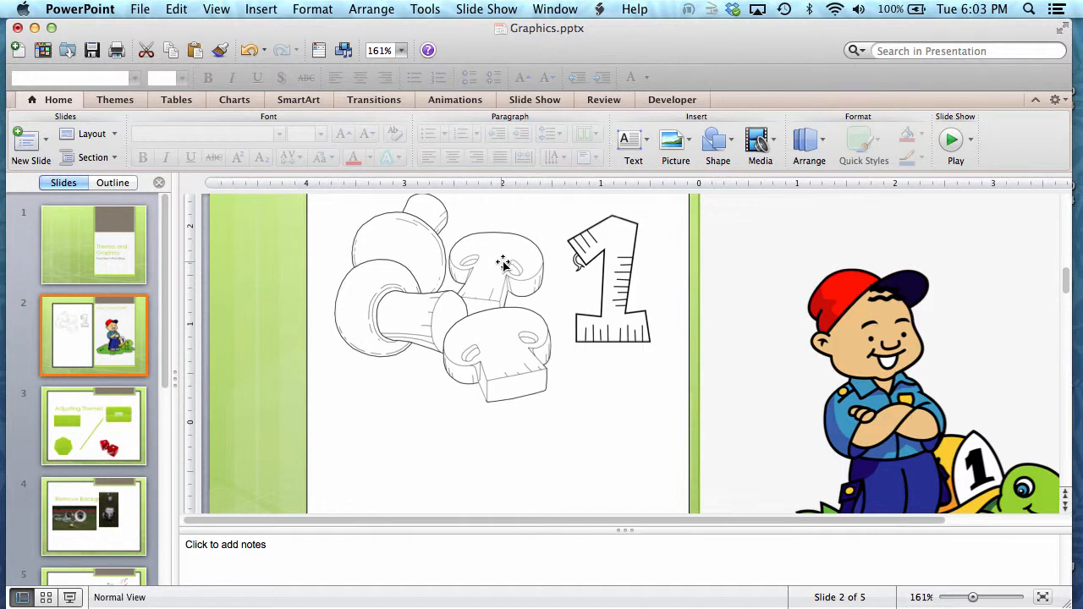
click(111, 522)
click(835, 324)
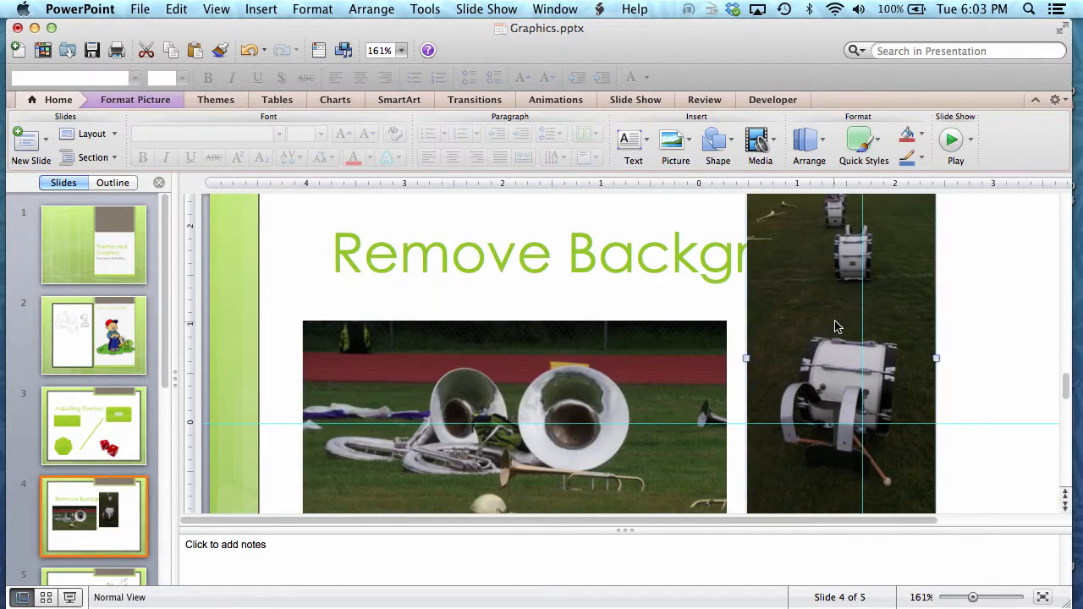
drag(813, 298, 677, 293)
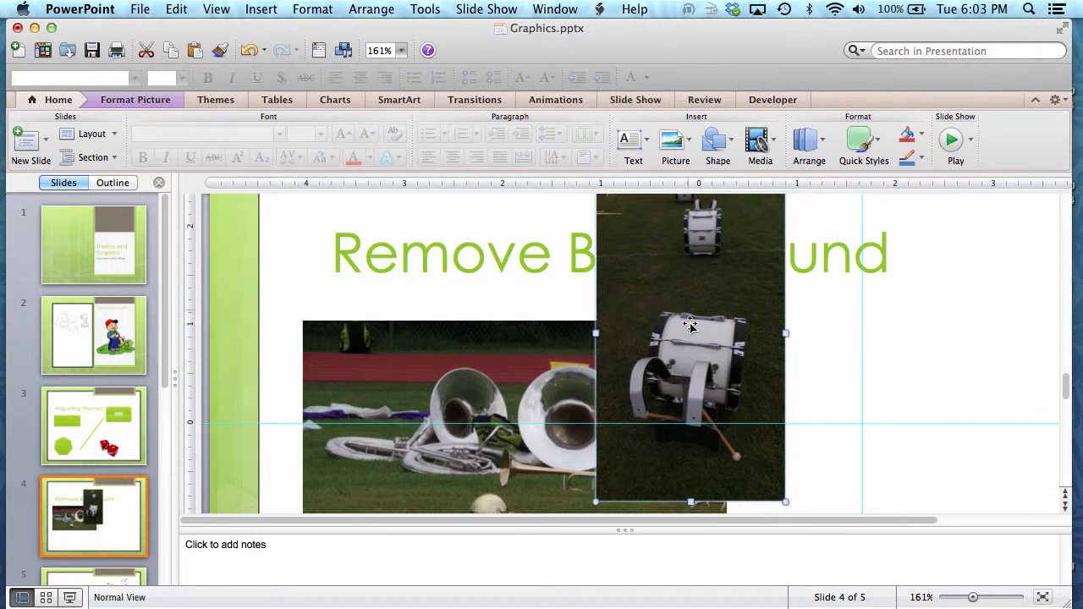
Step: Crop the top off the drum picture so only the nearest drum remains, about 2.18 inches tall
click(712, 280)
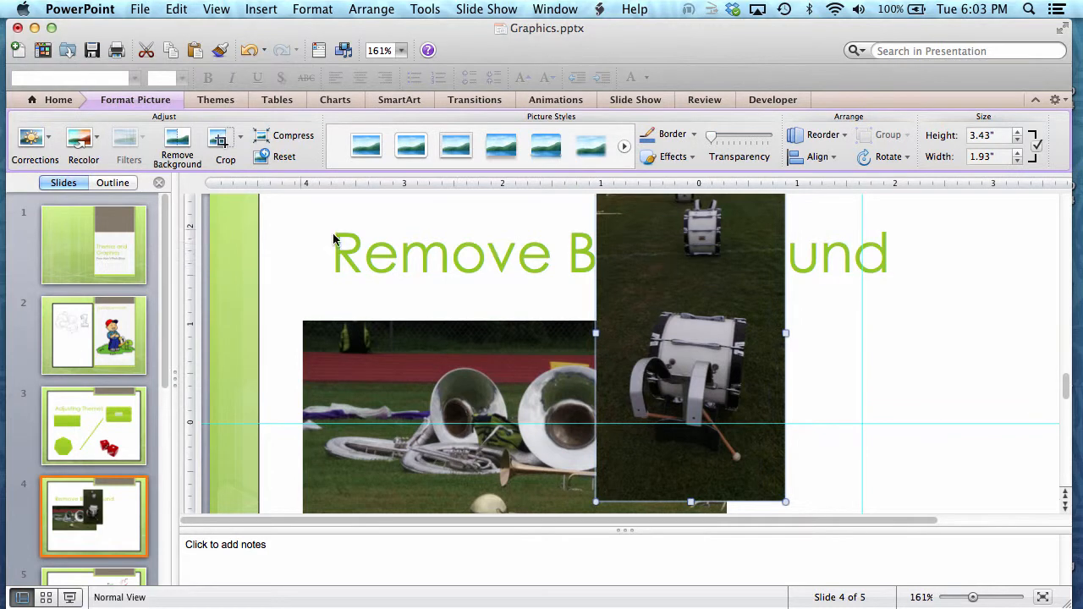
click(222, 144)
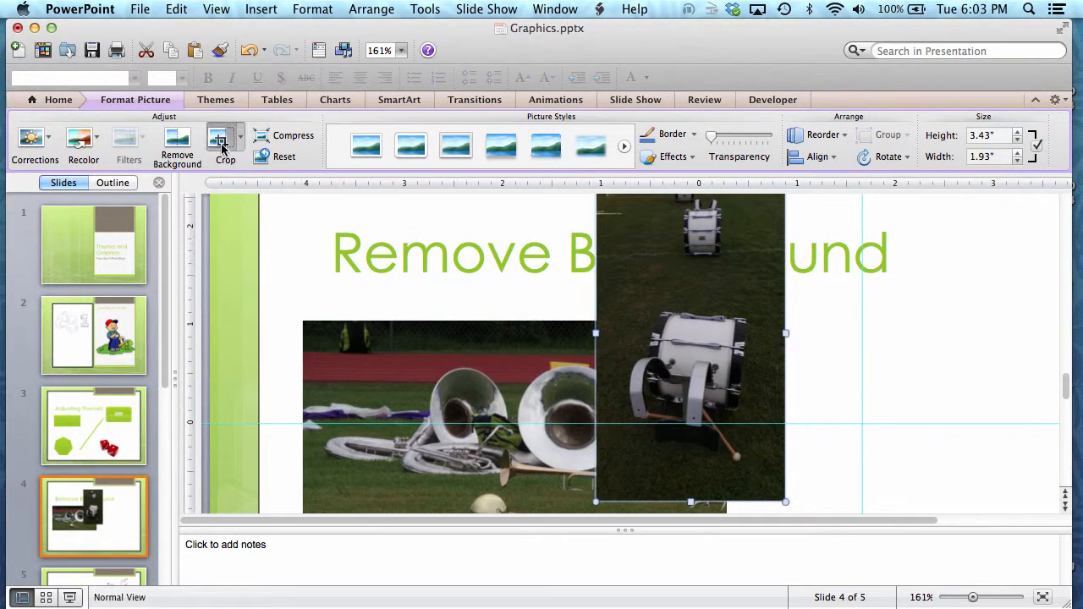
scroll(698, 242, up, 3)
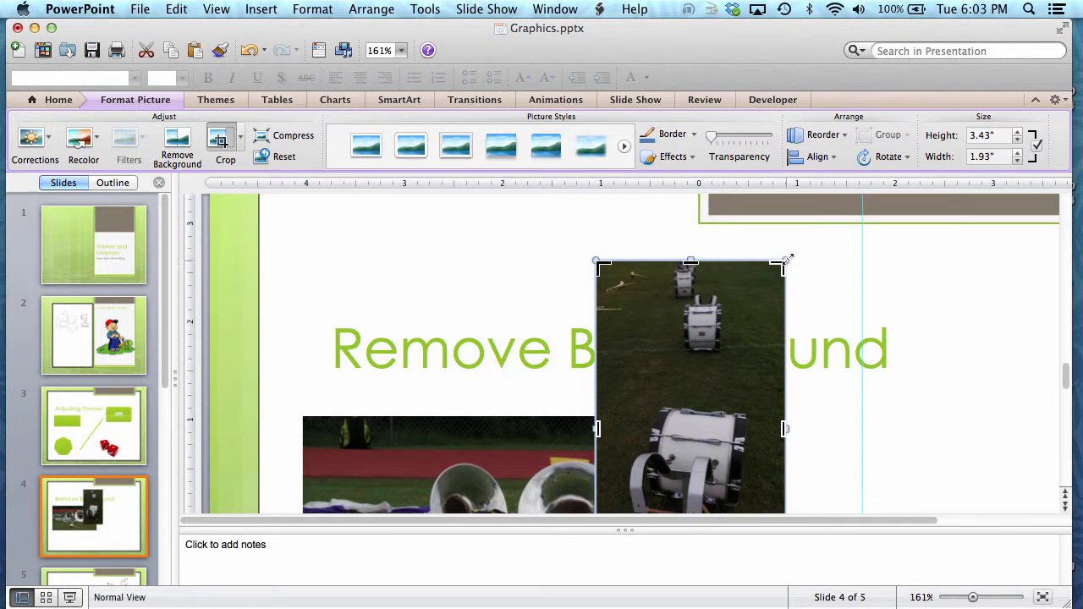
drag(778, 266, 786, 387)
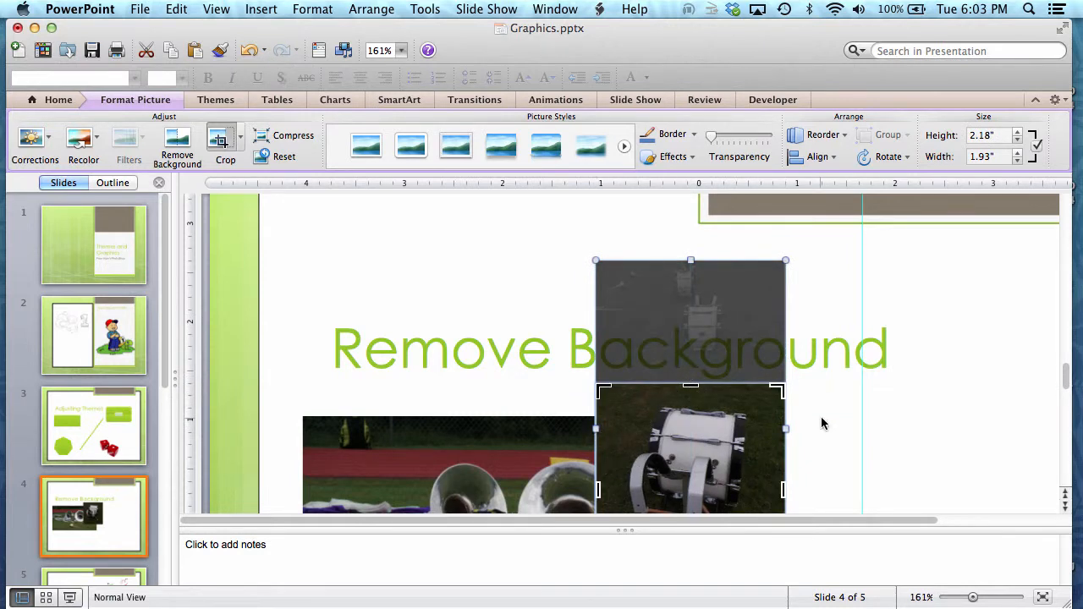
click(820, 423)
Step: Move the cropped drum picture over the slide title, above the band instruments photo
drag(754, 423, 804, 282)
drag(665, 282, 458, 242)
click(657, 265)
click(585, 231)
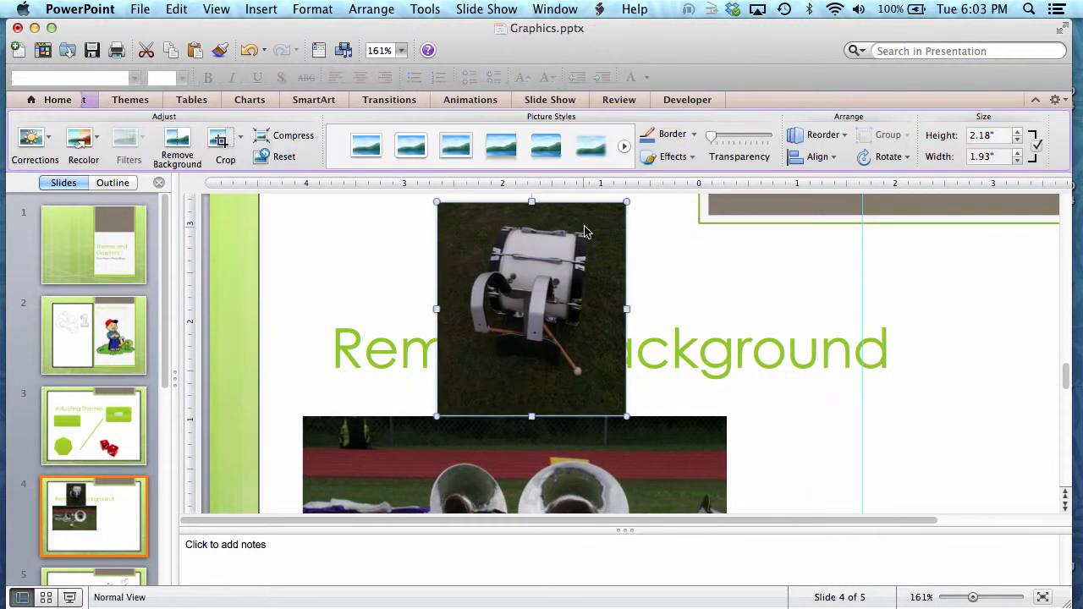
Step: Move the cropped drum picture into the blank area to the right of the band instruments photo
drag(585, 231, 845, 368)
scroll(643, 440, right, 3)
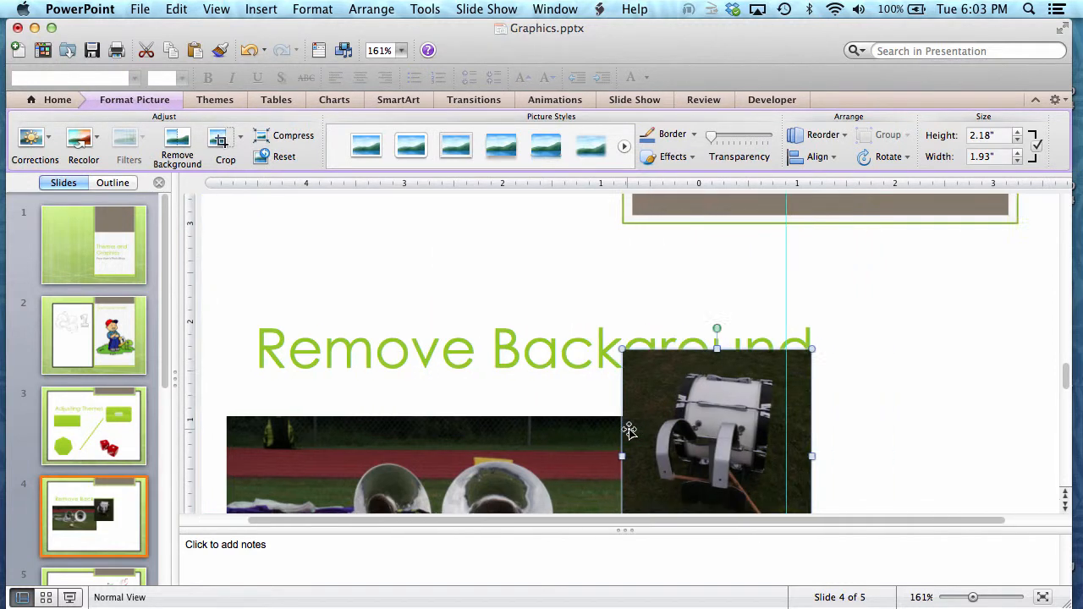
scroll(629, 431, right, 3)
scroll(630, 430, down, 5)
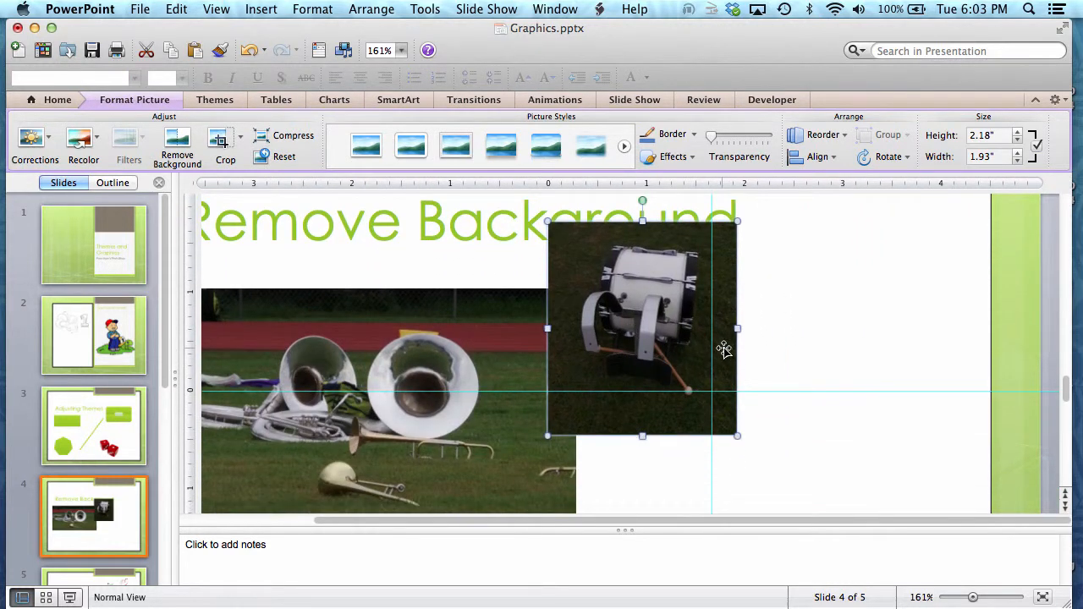
drag(724, 349, 893, 398)
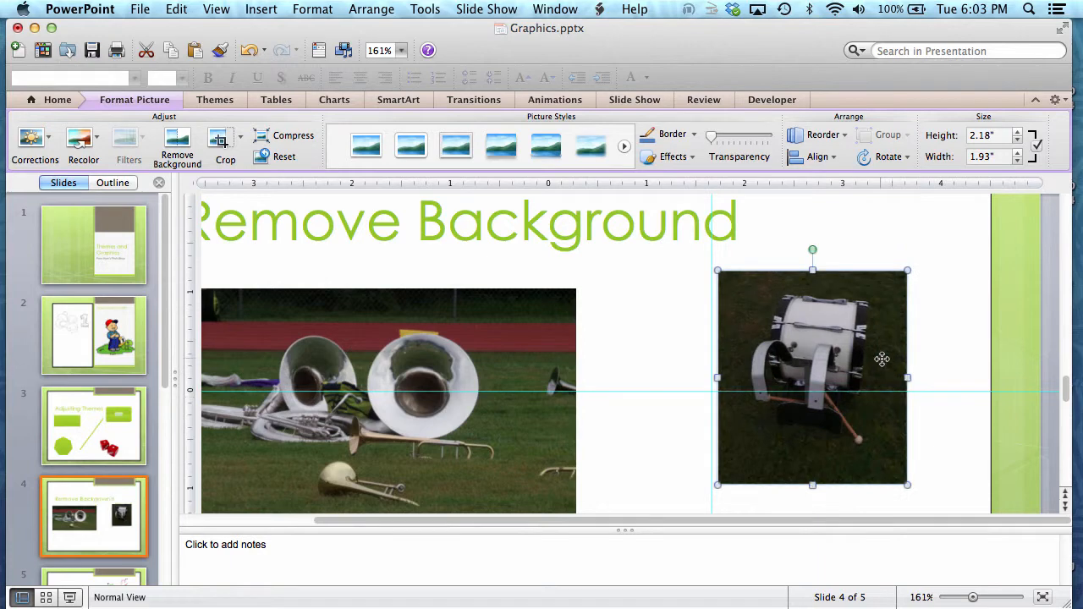
drag(882, 358, 882, 299)
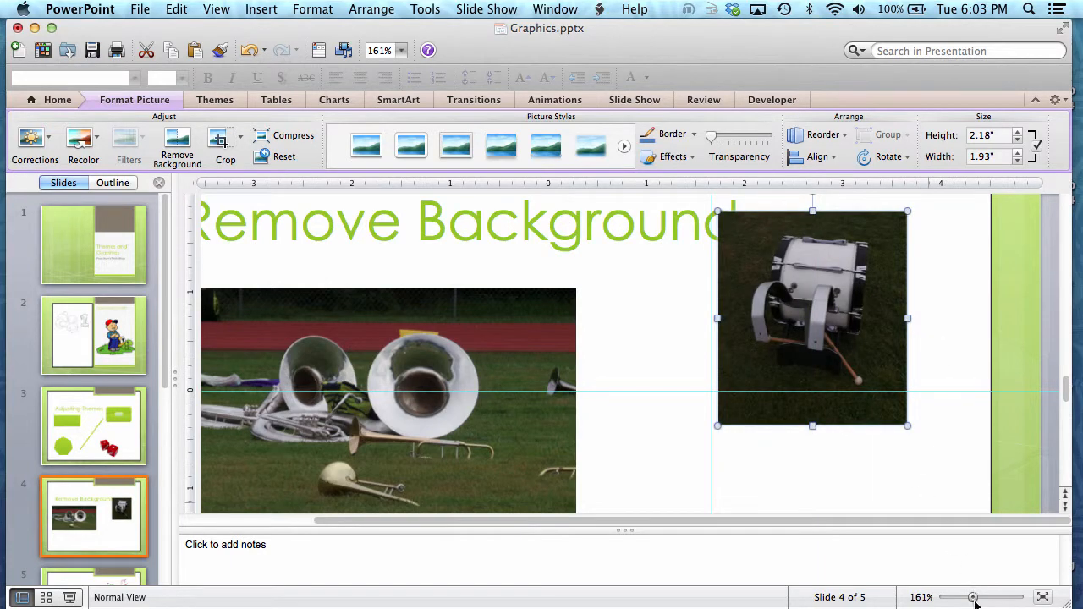
Step: Enlarge the drum picture to about 3.1 by 2.74 inches and keep it below the title, beside the band instruments photo
drag(974, 599, 957, 598)
drag(789, 322, 799, 426)
drag(724, 399, 684, 356)
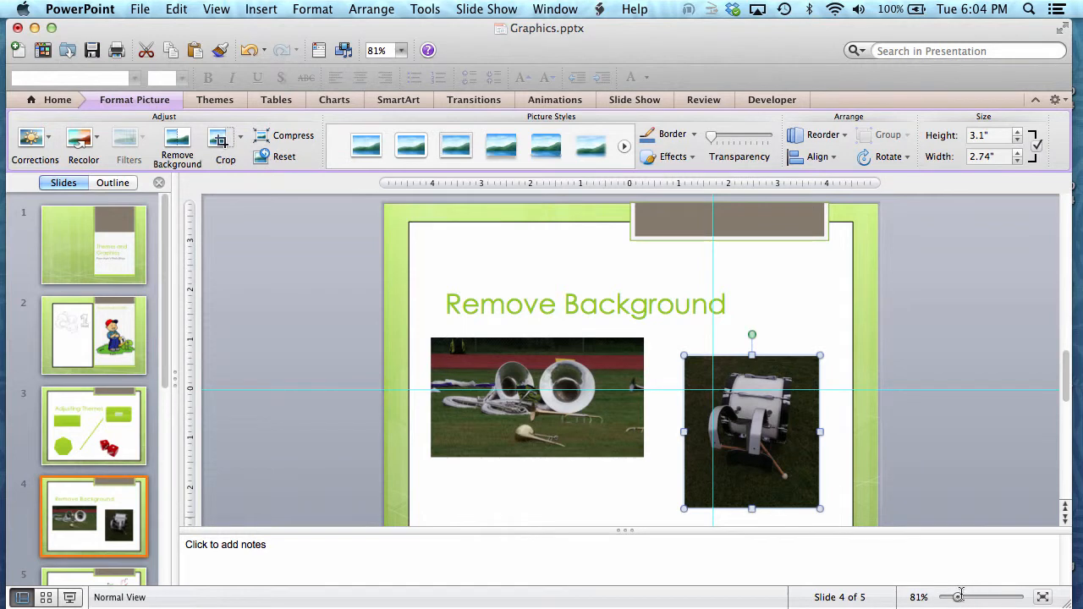
Step: Remove the background from the drum picture with the automatic foreground selection
click(184, 148)
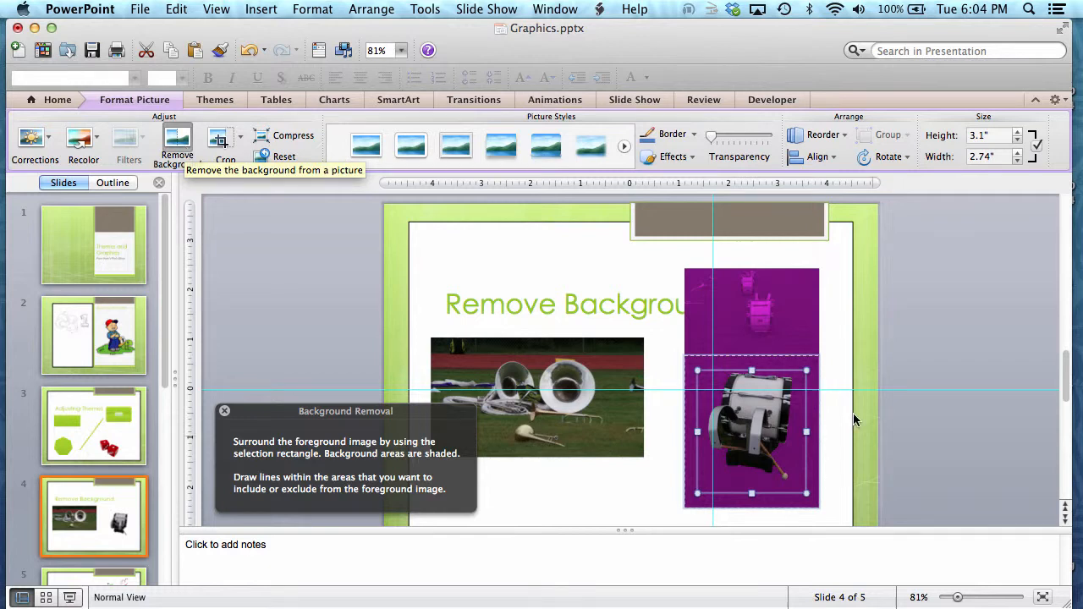
drag(957, 597, 963, 600)
click(970, 597)
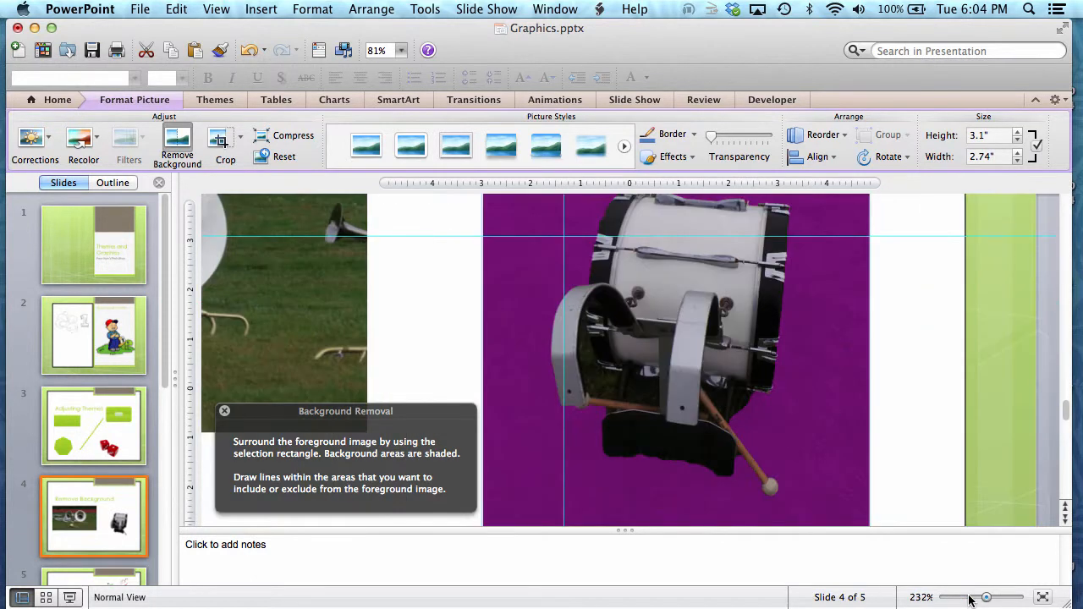
mouse_move(970, 597)
mouse_down()
mouse_move(980, 597)
mouse_move(969, 597)
mouse_up()
click(987, 598)
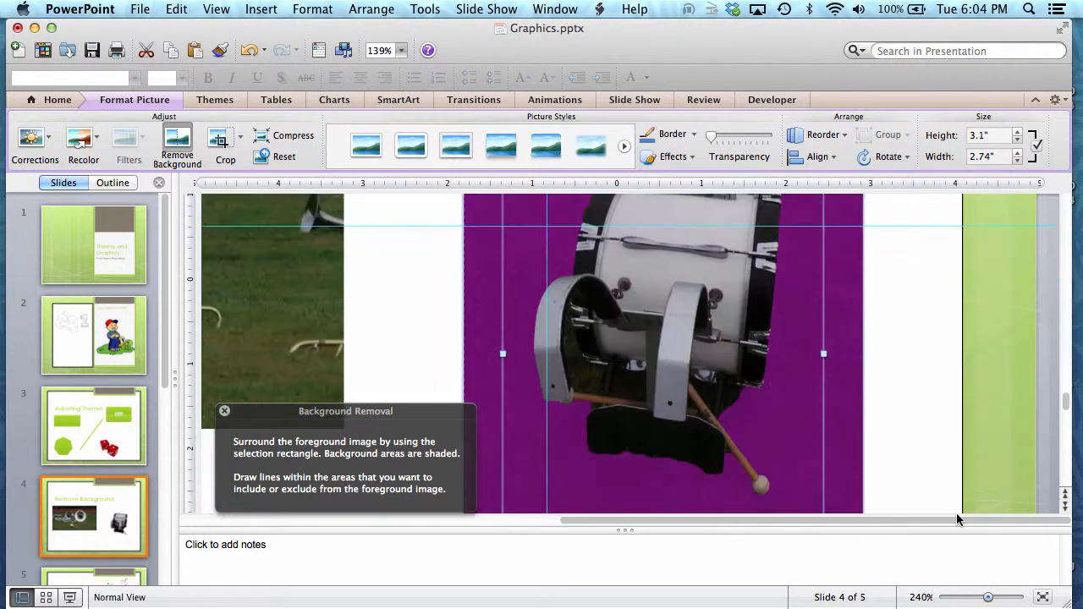
double_click(926, 465)
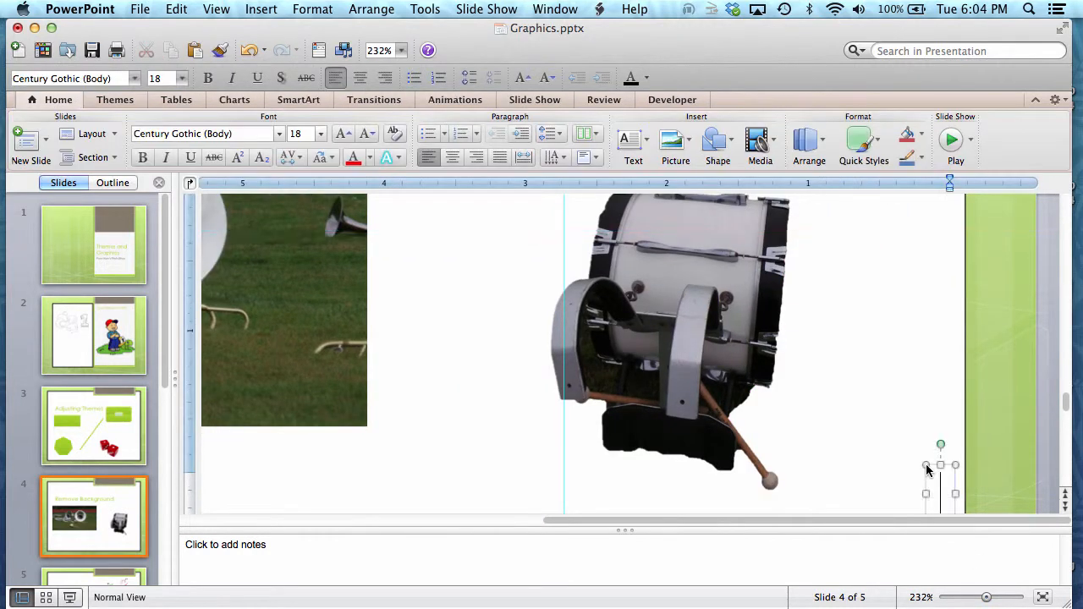
Step: Move the cut-out drum over the slide's right border, and across to overlap the band instruments photo's lower-left corner
scroll(807, 330, up, 5)
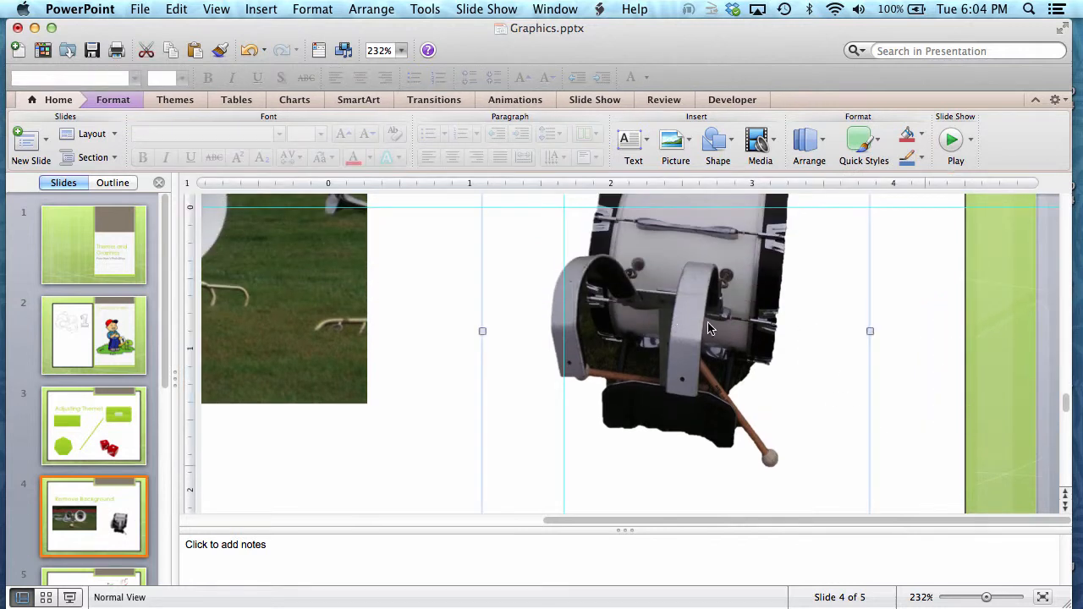
drag(672, 322, 921, 343)
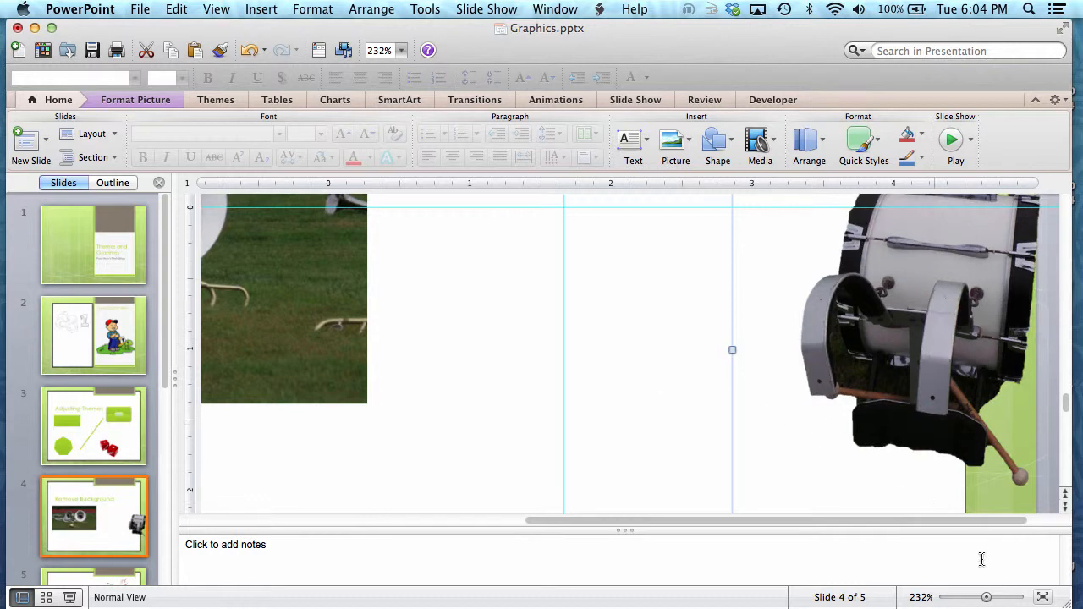
drag(978, 601, 957, 598)
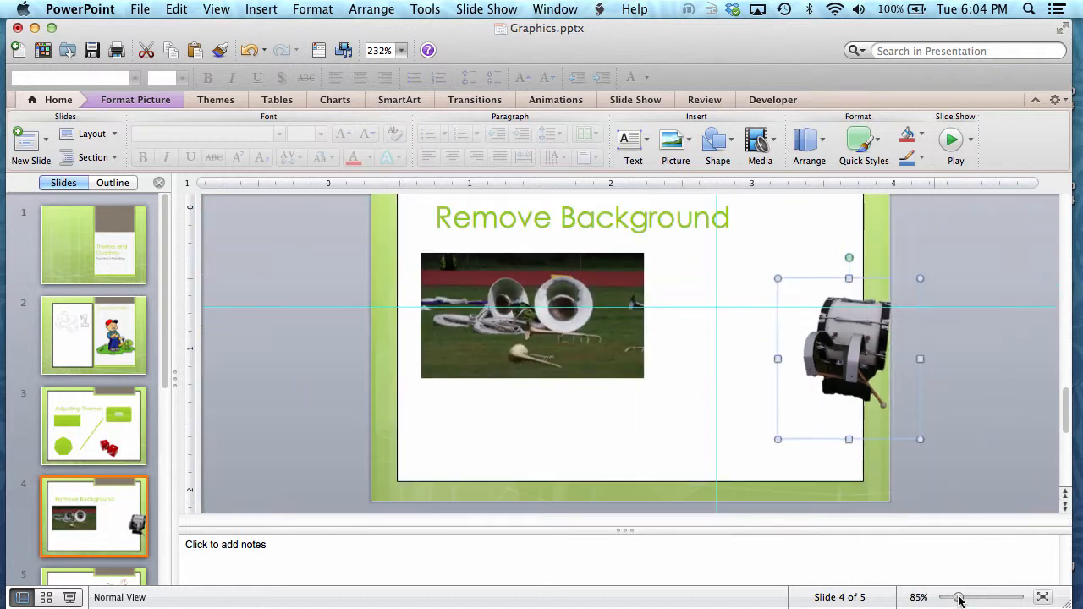
drag(860, 337, 419, 369)
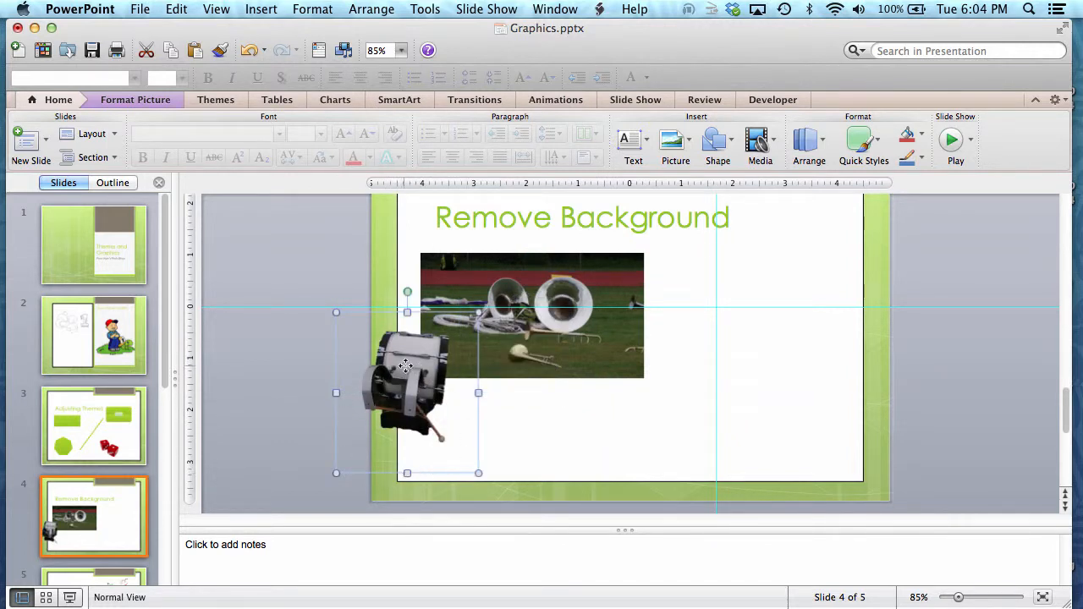
click(405, 365)
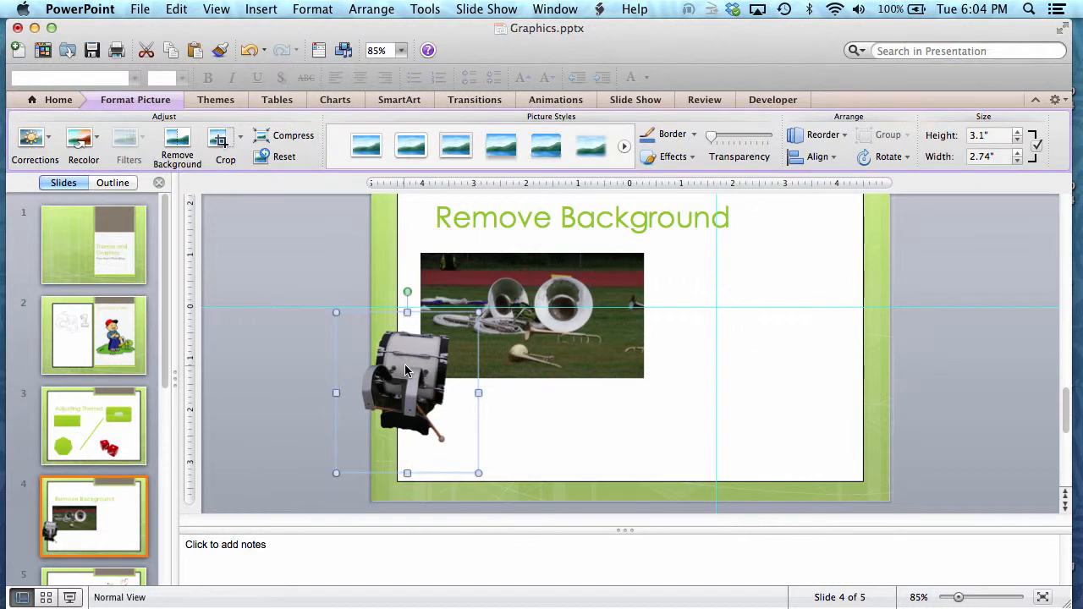
Step: Crop the drum picture closer to the drum on all four sides and move it back beside the band instruments photo
click(222, 141)
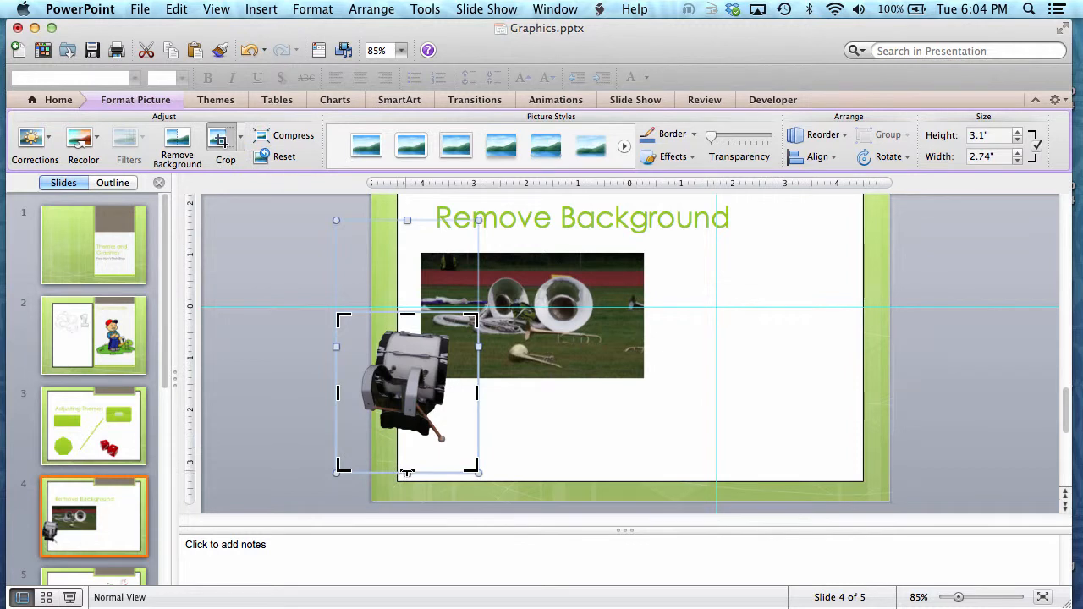
drag(407, 473, 404, 440)
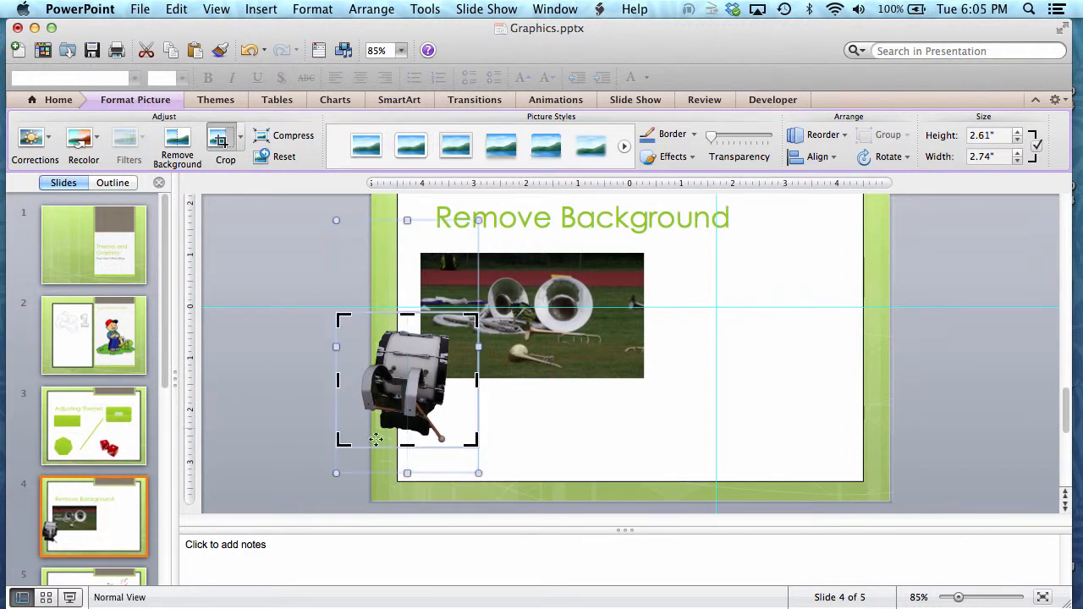
drag(337, 381, 354, 381)
drag(477, 381, 460, 381)
drag(411, 314, 410, 321)
click(307, 345)
click(416, 362)
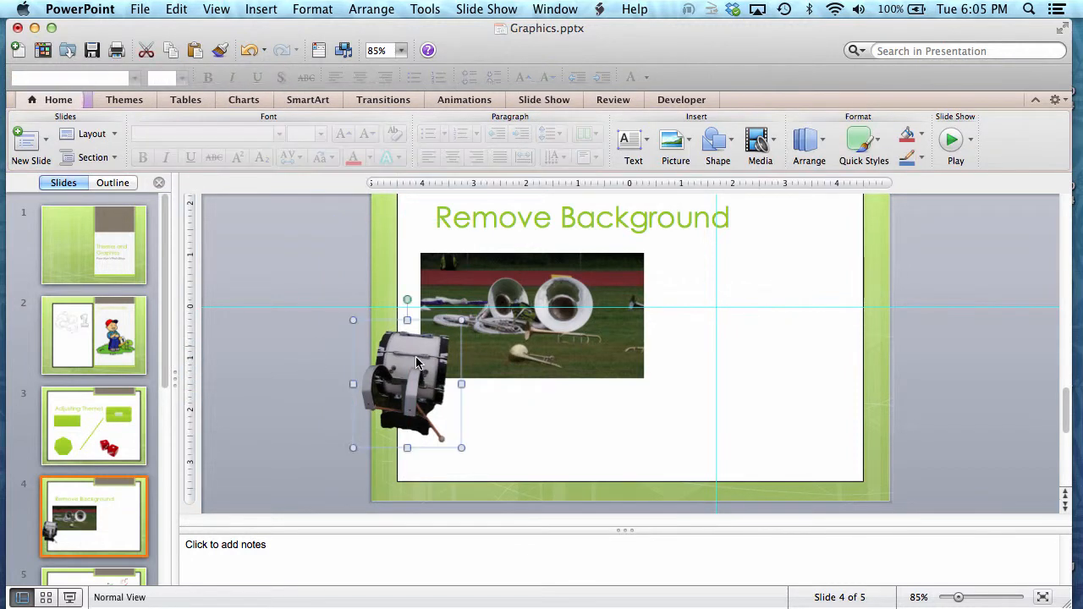
drag(425, 360, 765, 315)
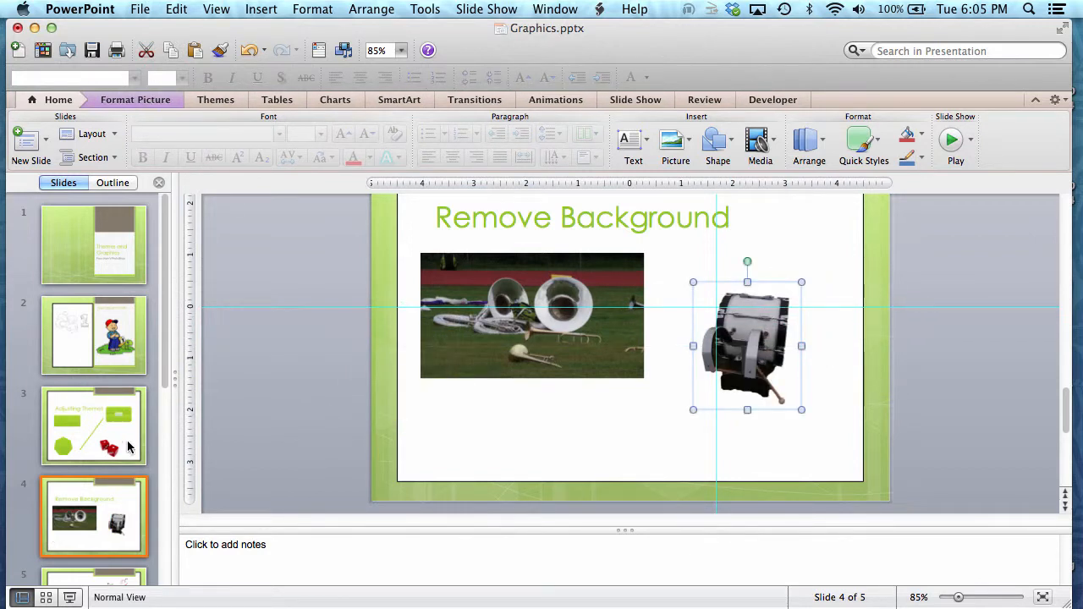
Step: Copy the red dice picture from slide 3 onto slide 4
click(99, 449)
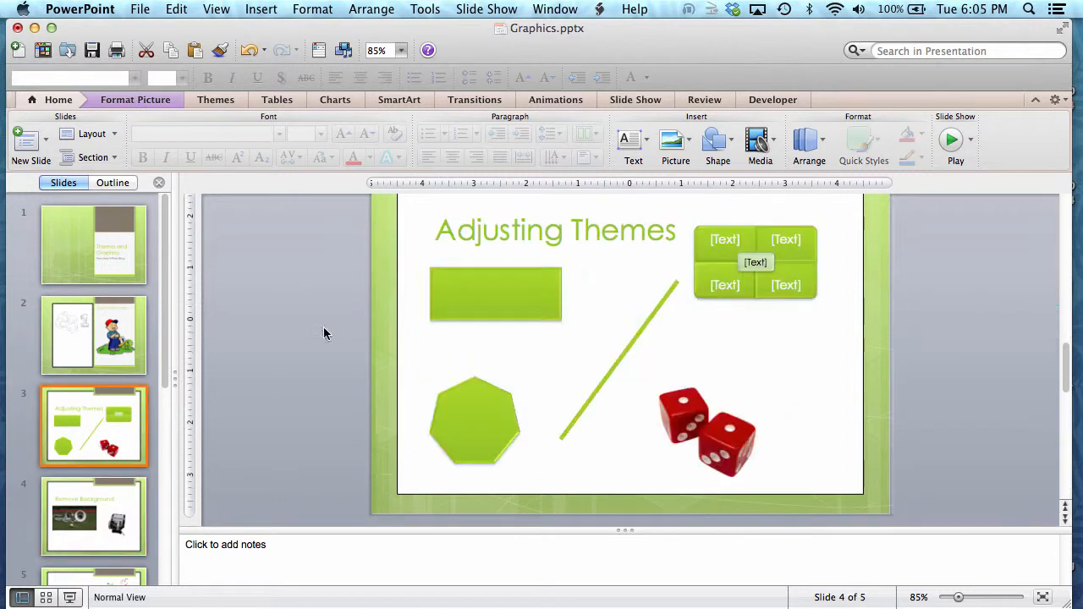
click(711, 406)
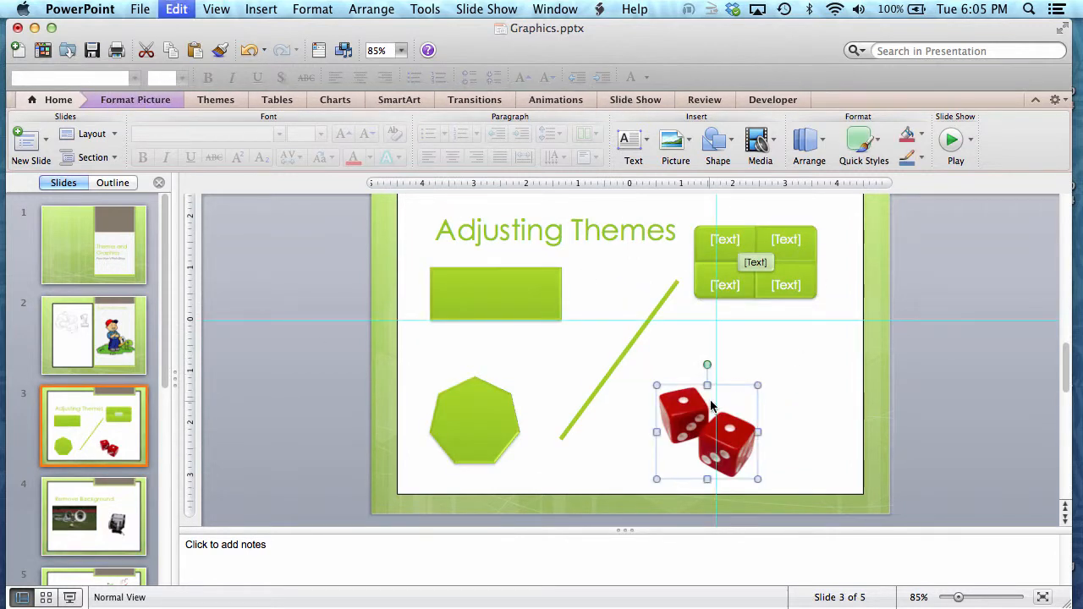
click(121, 522)
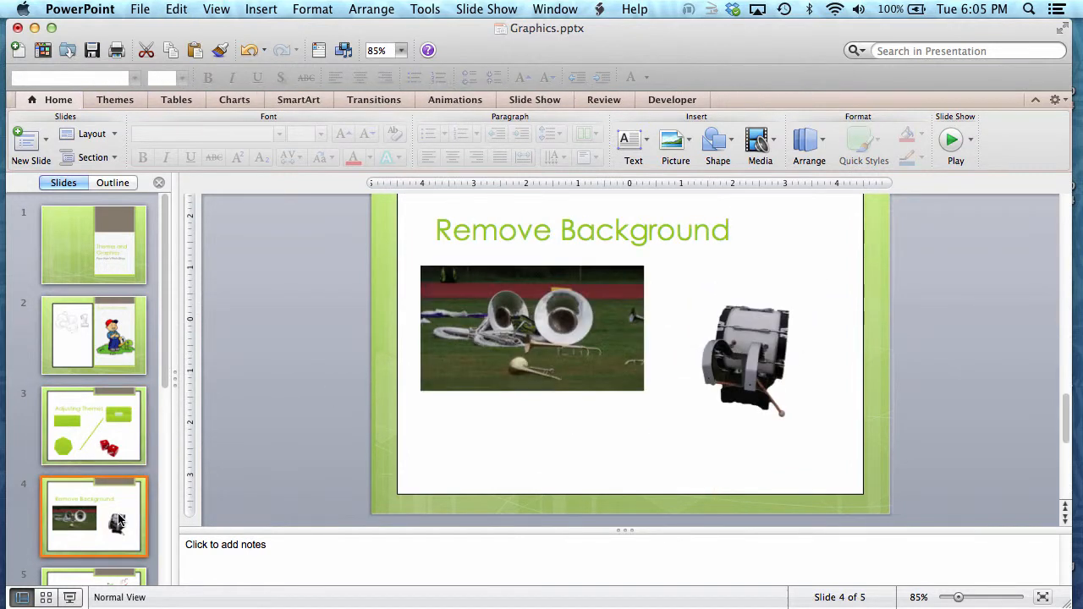
key(super+v)
Step: Place the dice in the slide's lower-right area and move the drum above them, beside the end of the title
drag(756, 345, 764, 327)
click(729, 444)
drag(730, 443, 802, 429)
drag(774, 313, 815, 253)
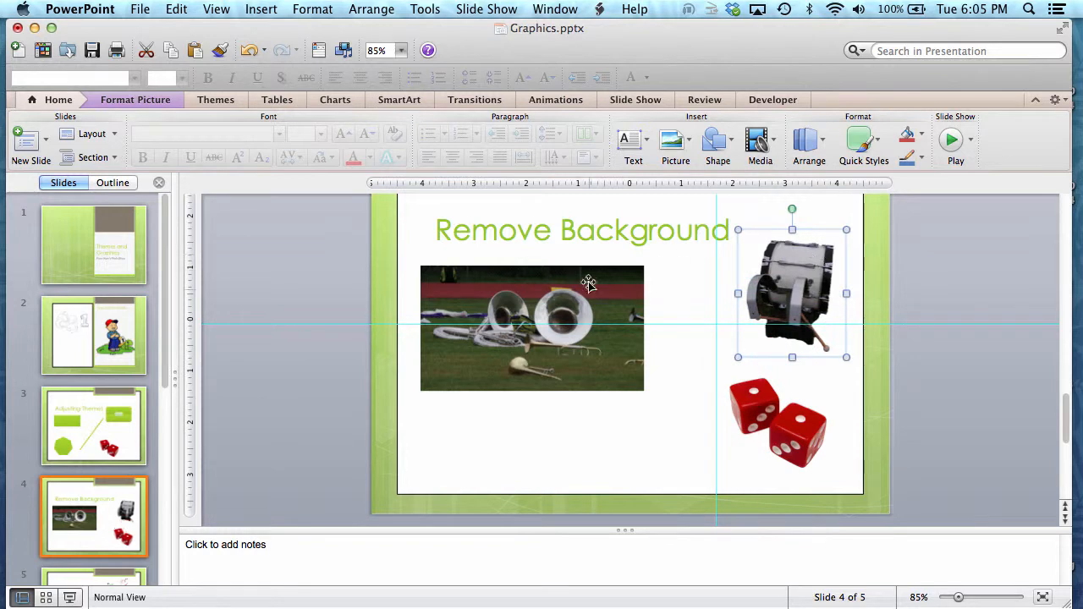
Step: Move the band instruments photo down to the lower part of the slide and start removing its background
click(607, 311)
drag(607, 291, 608, 364)
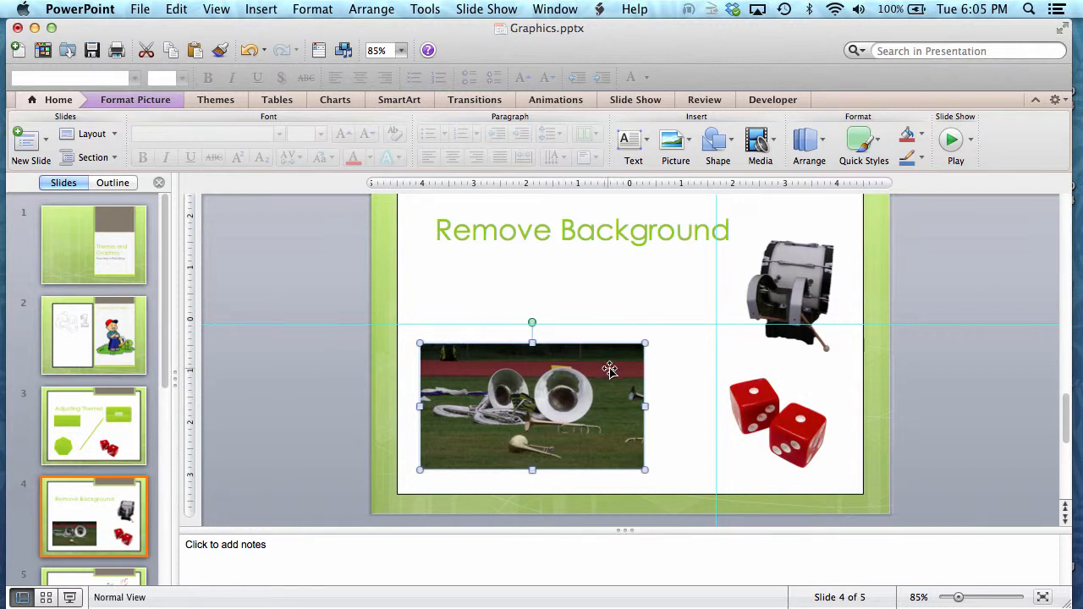
double_click(455, 349)
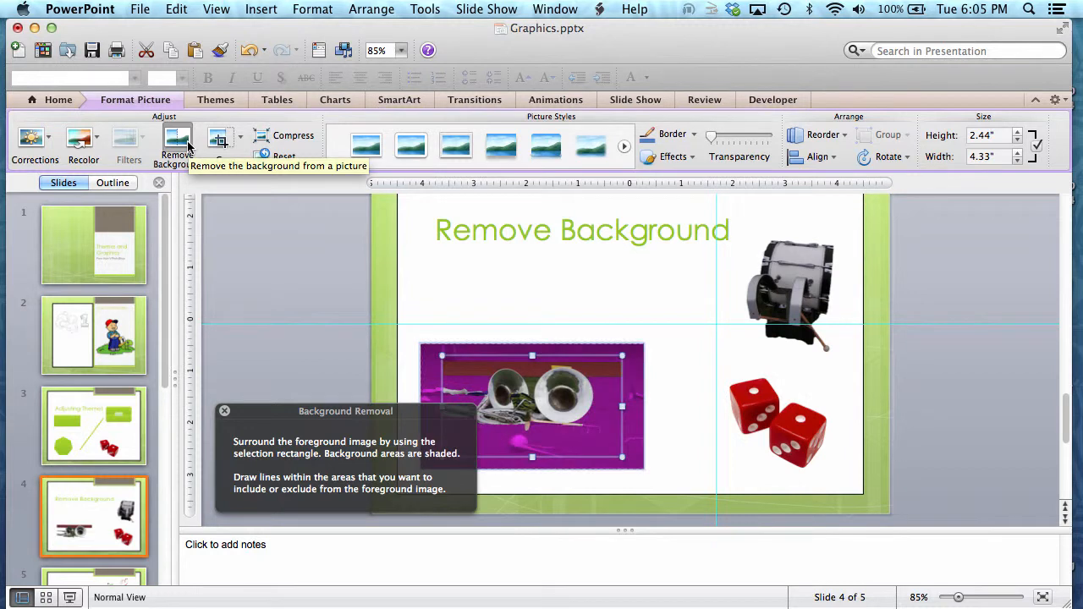
click(224, 411)
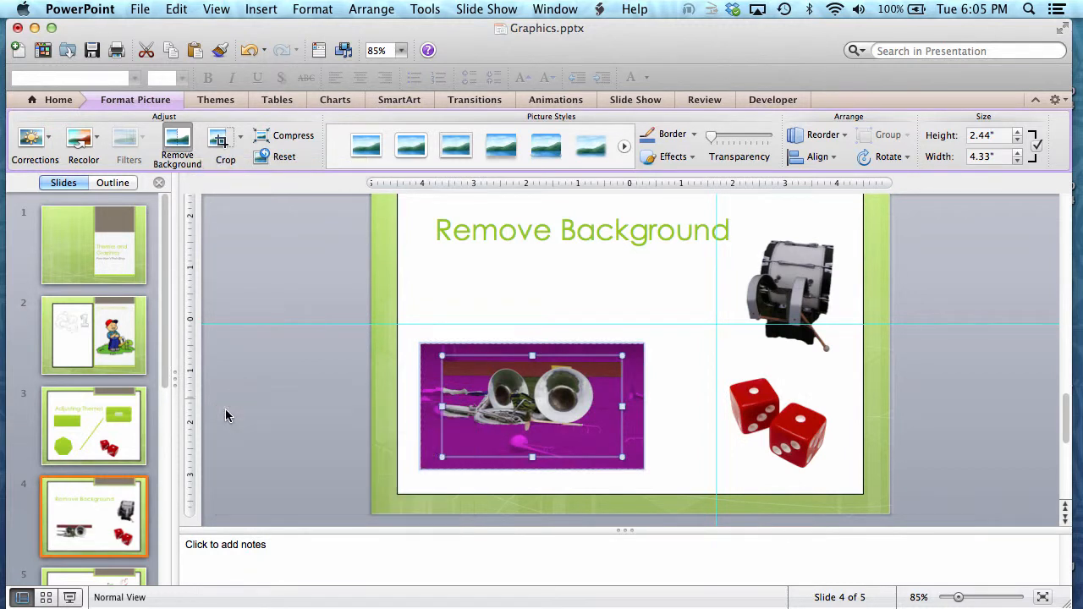
Step: Extend the background removal selection to near the photo's left edge and raise its lower edge closer to the instruments
click(966, 599)
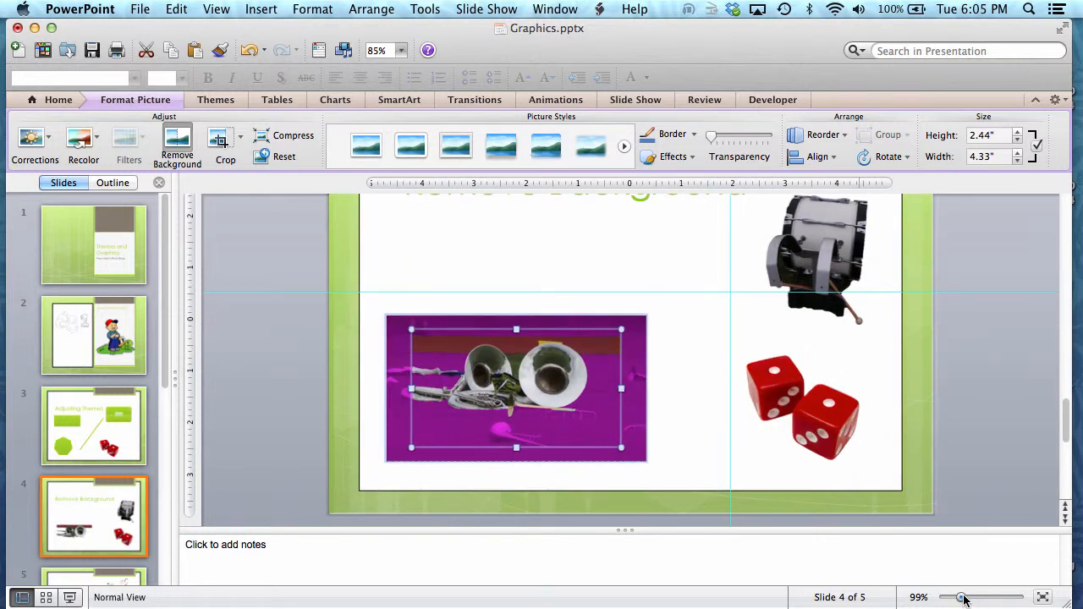
click(967, 598)
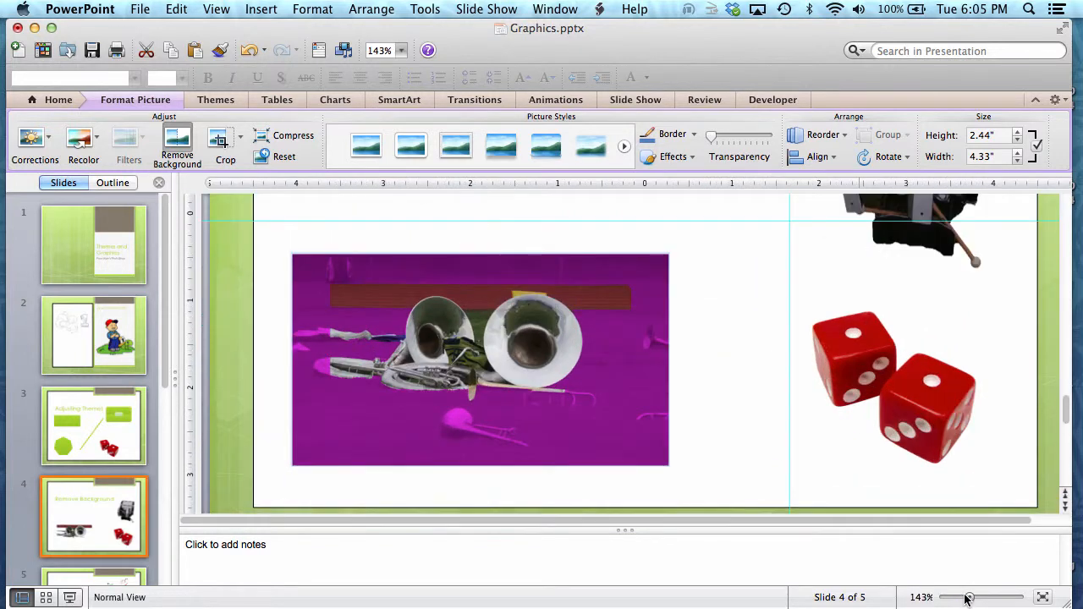
click(964, 598)
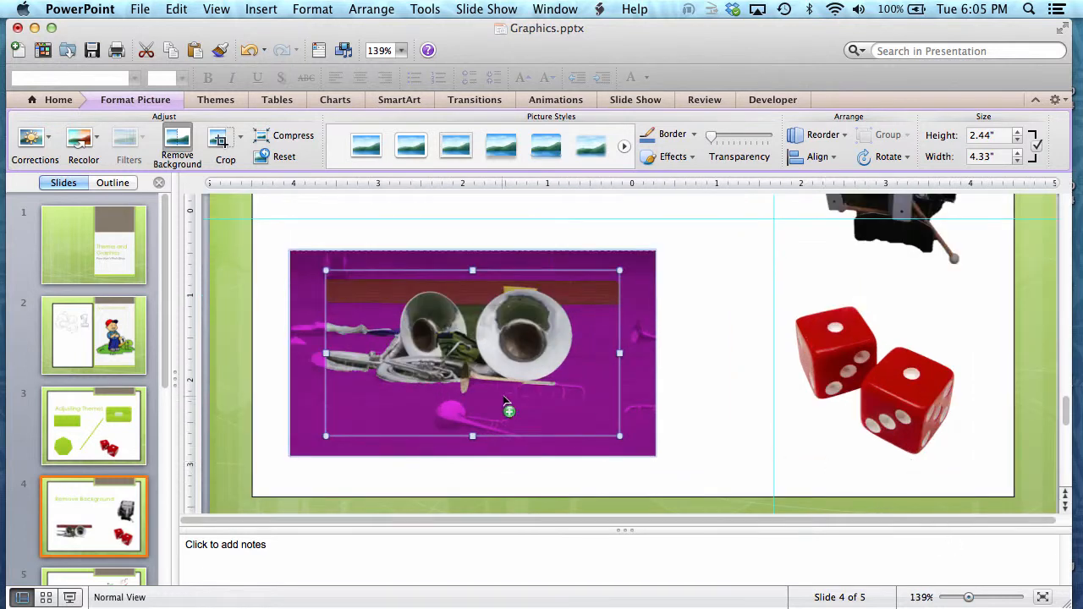
drag(327, 270, 295, 278)
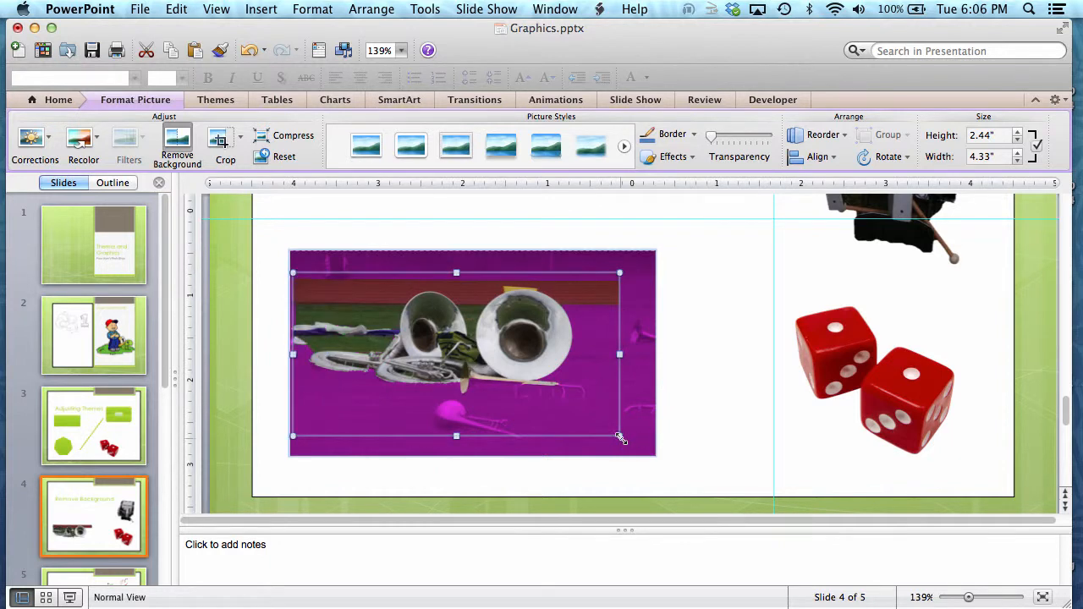
drag(620, 437, 616, 414)
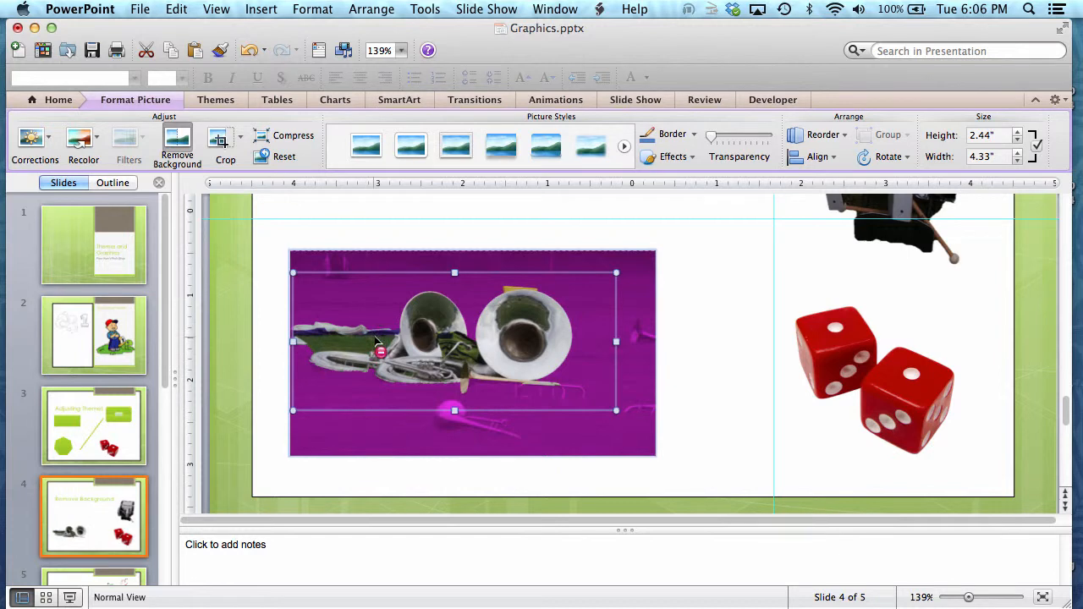
Step: Mark the grass patch left of the horns and the yellow object above the larger bell as areas to remove
click(970, 597)
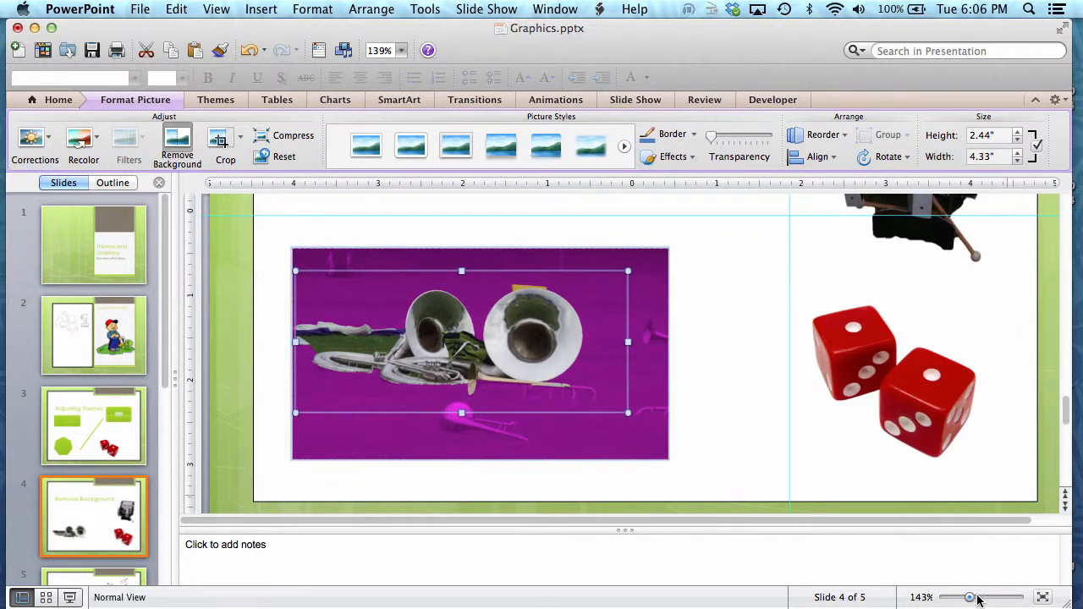
drag(978, 599, 989, 597)
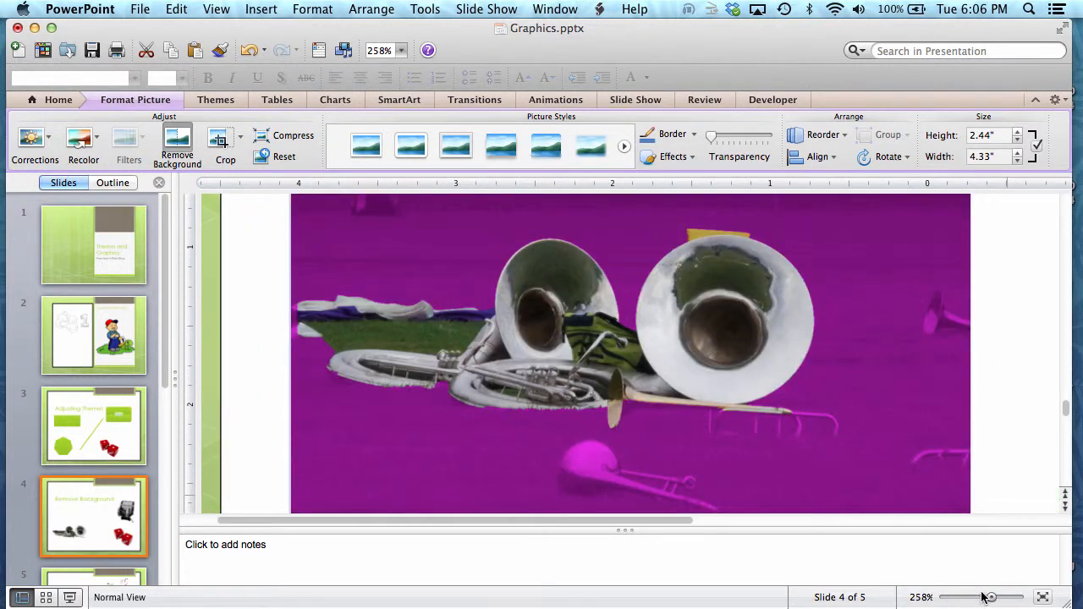
click(981, 597)
drag(970, 598, 977, 600)
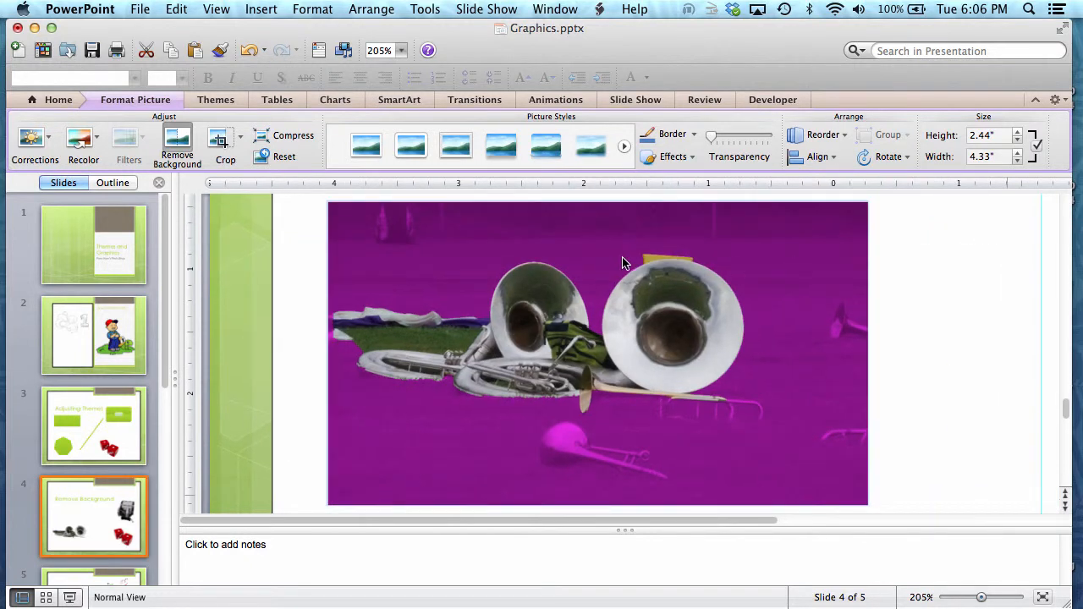
scroll(448, 331, down, 3)
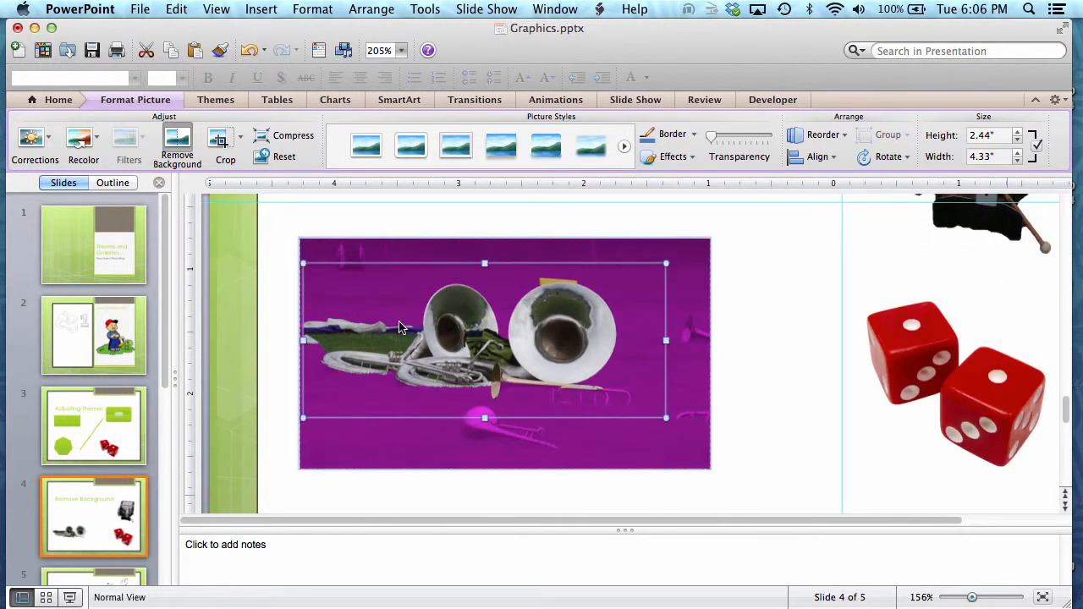
scroll(401, 329, up, 2)
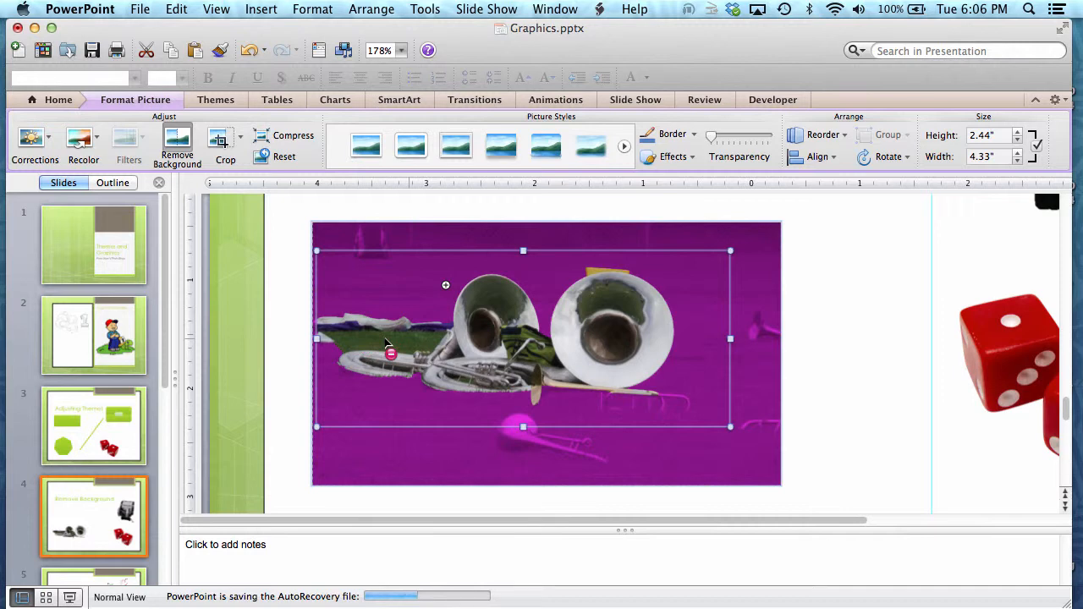
click(386, 342)
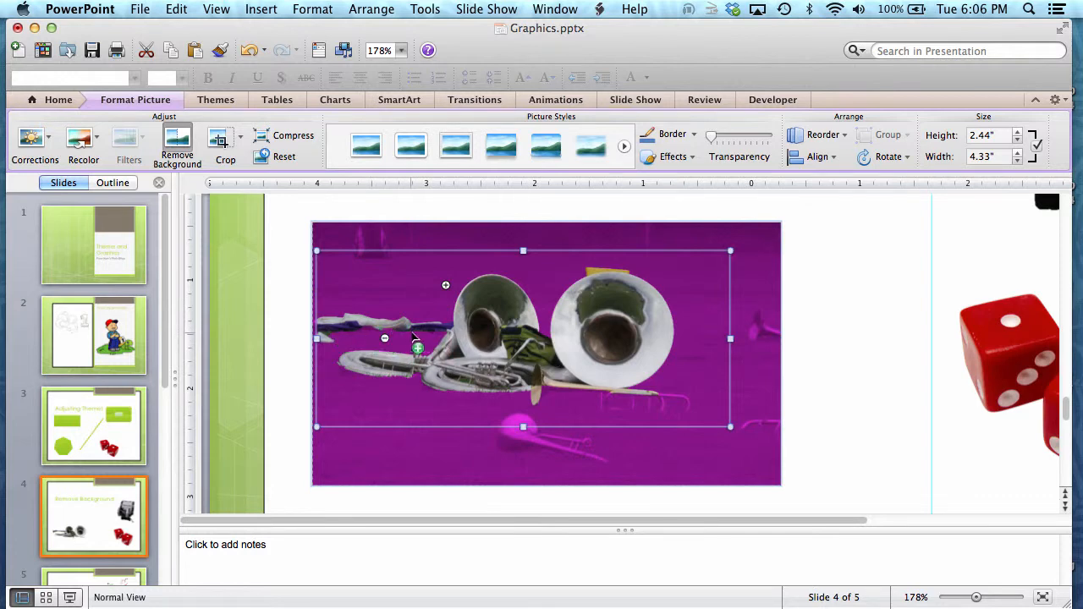
click(415, 337)
click(596, 273)
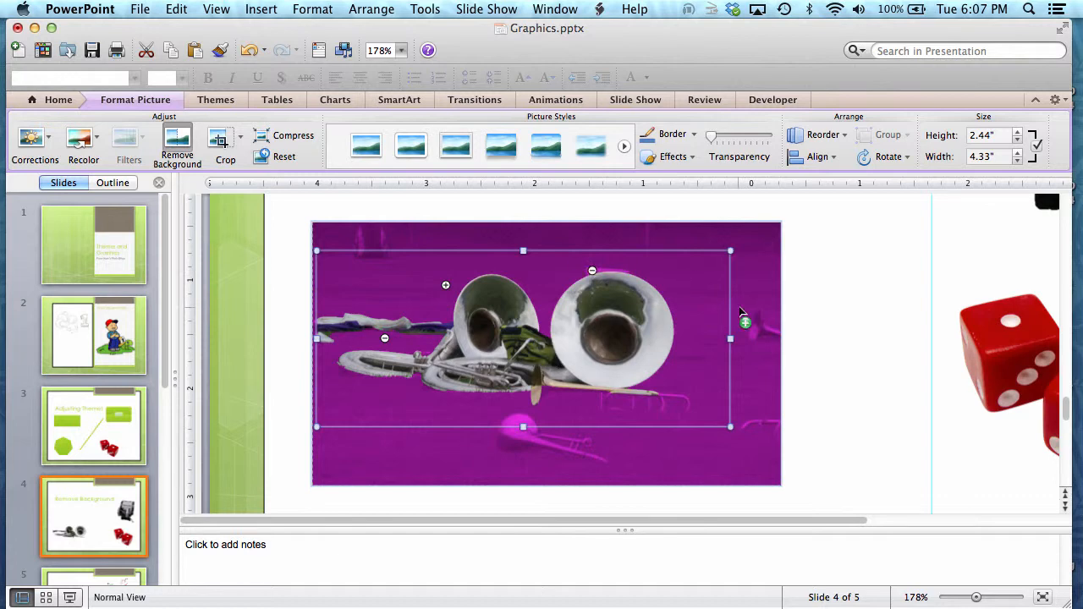
Step: Mark points along the trombone below the larger bell as areas to keep and the far end of its slide as an area to remove
click(668, 394)
click(986, 597)
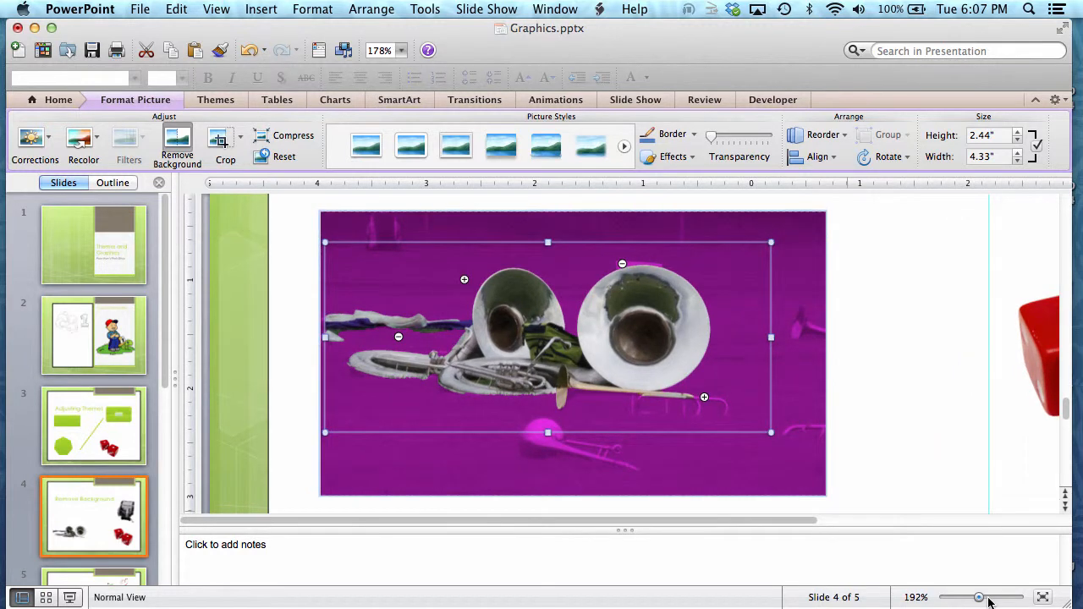
click(988, 597)
click(993, 597)
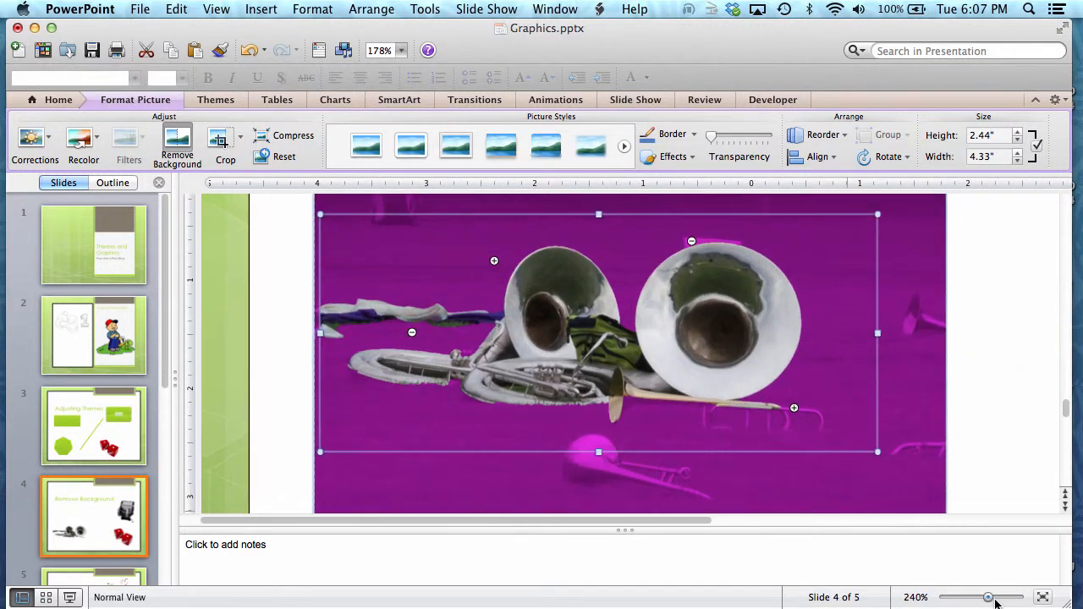
click(1001, 597)
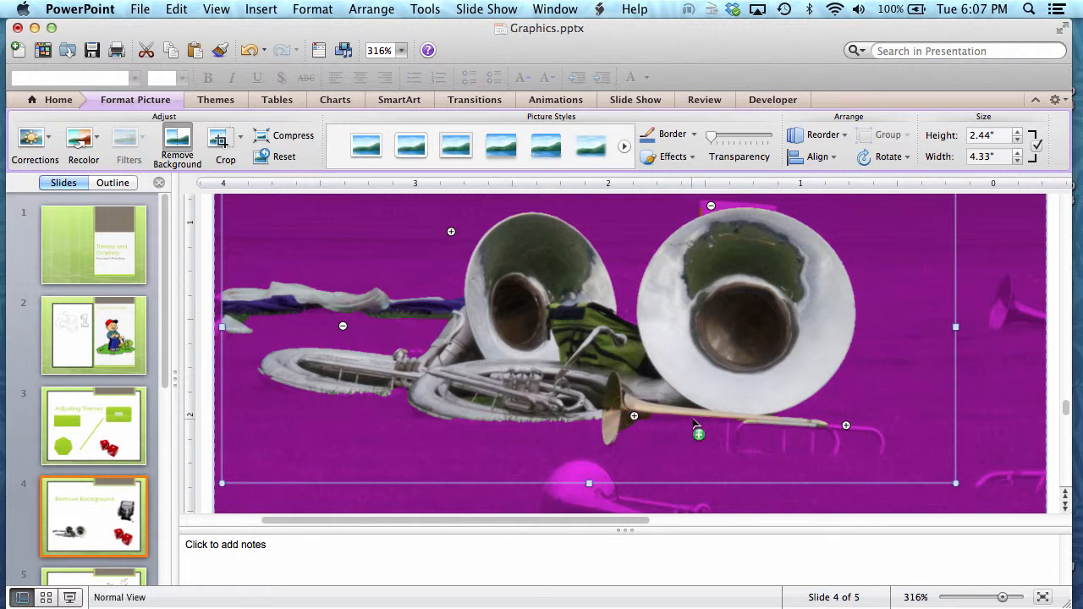
click(738, 429)
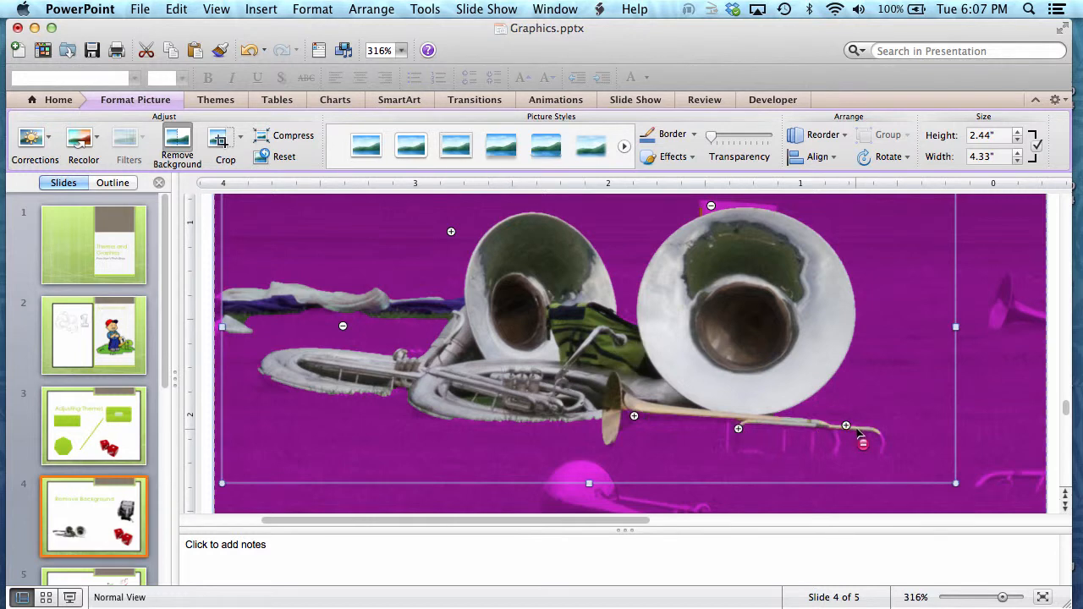
click(858, 433)
click(739, 447)
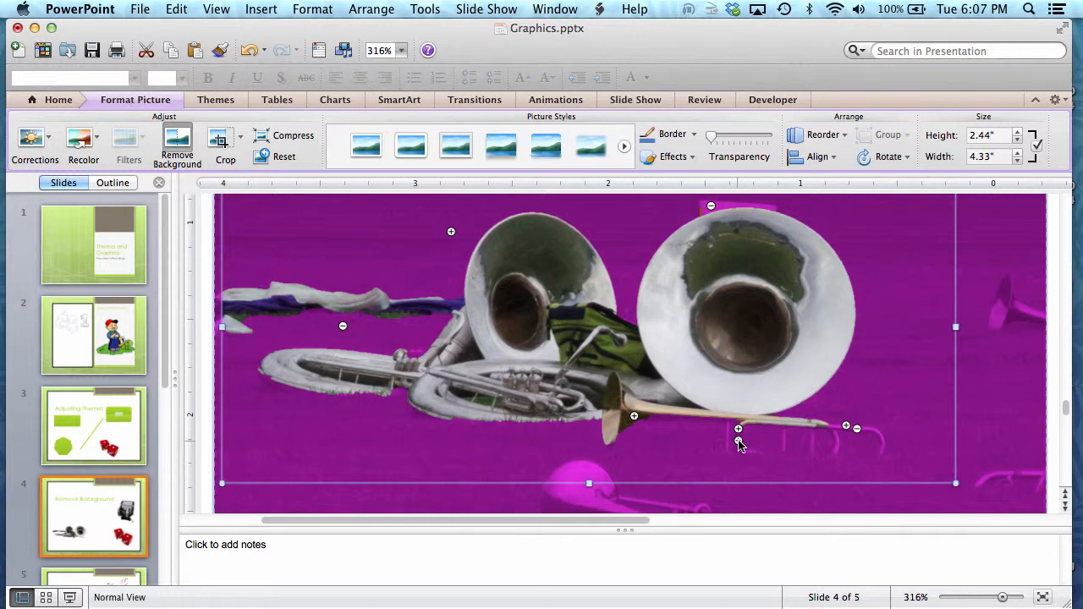
Step: Mark the cloth left of the horns for removal, retouch the end of the trombone's slide, and finish the photo's background removal
click(360, 308)
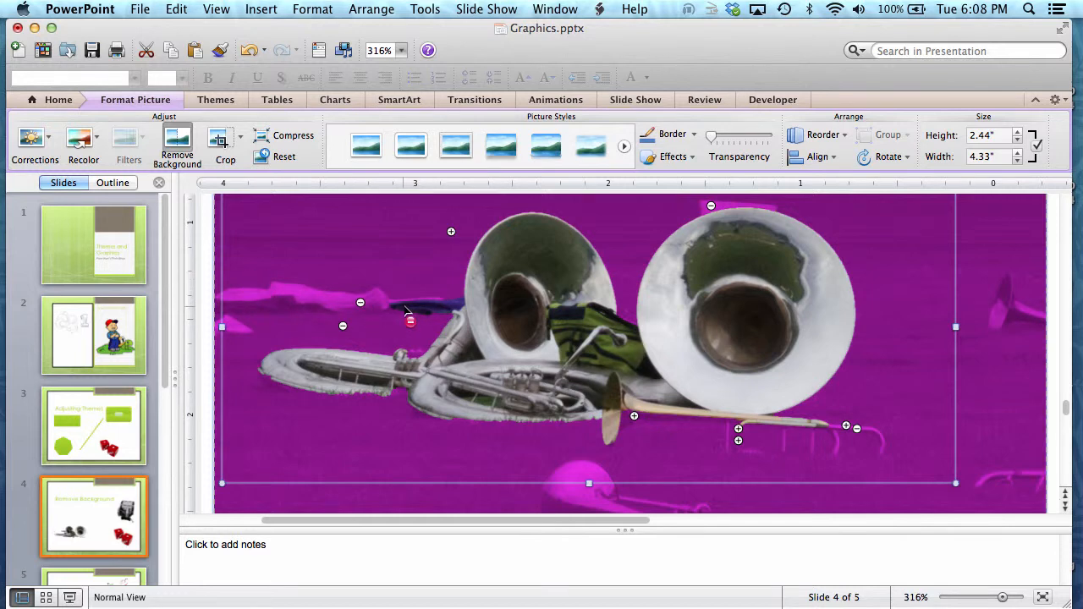
click(423, 307)
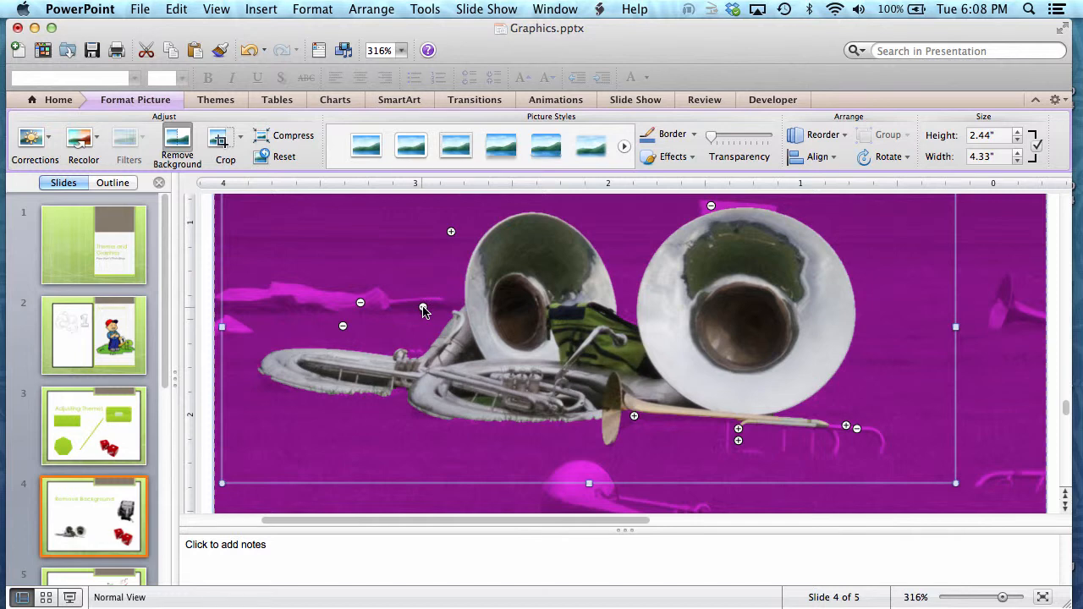
click(836, 429)
click(882, 441)
click(878, 437)
click(968, 598)
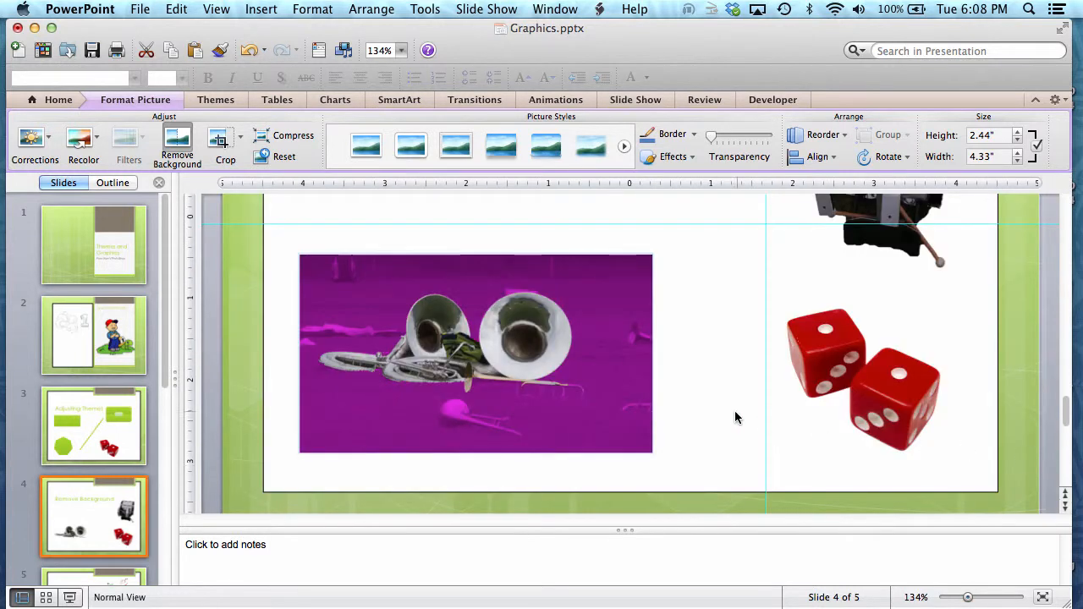
click(812, 440)
Step: Crop the band instruments photo close around the instruments, to about 1.63" high by 3.41" wide
click(550, 363)
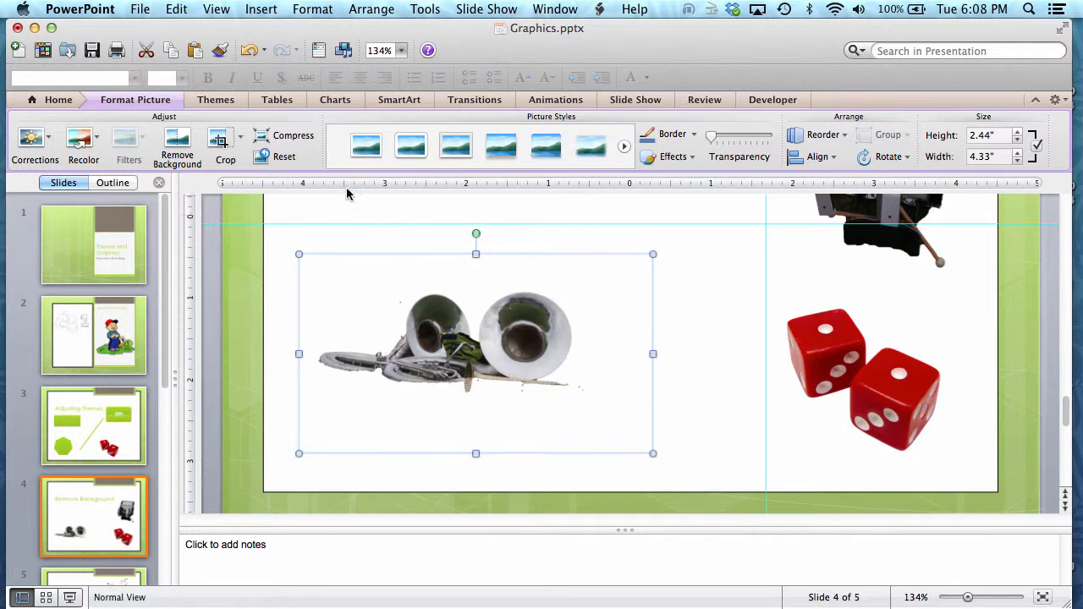
click(222, 139)
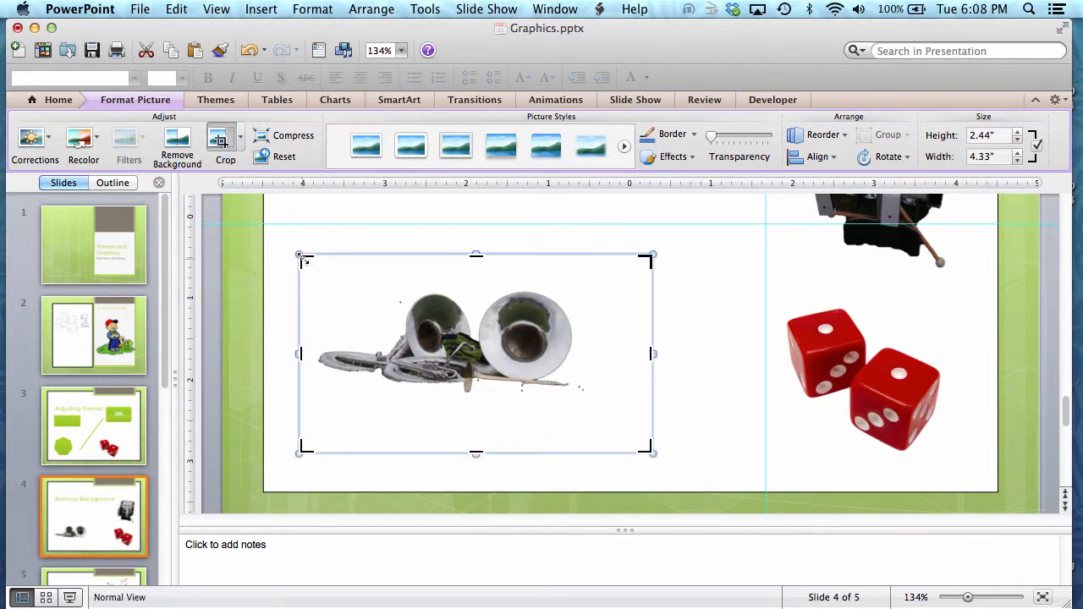
drag(305, 258, 316, 278)
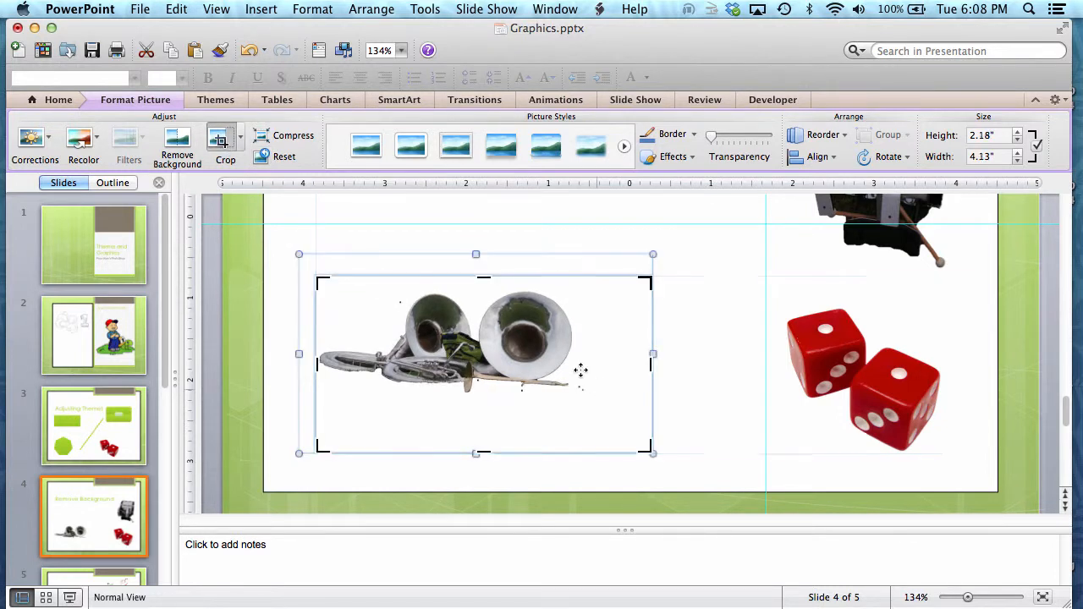
drag(648, 451, 593, 407)
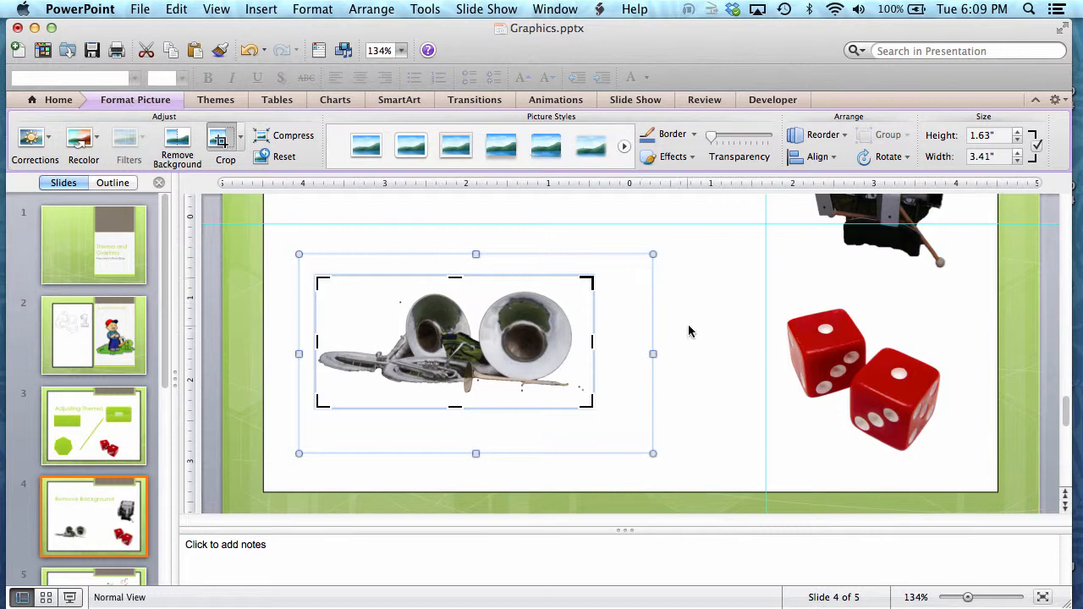
click(693, 360)
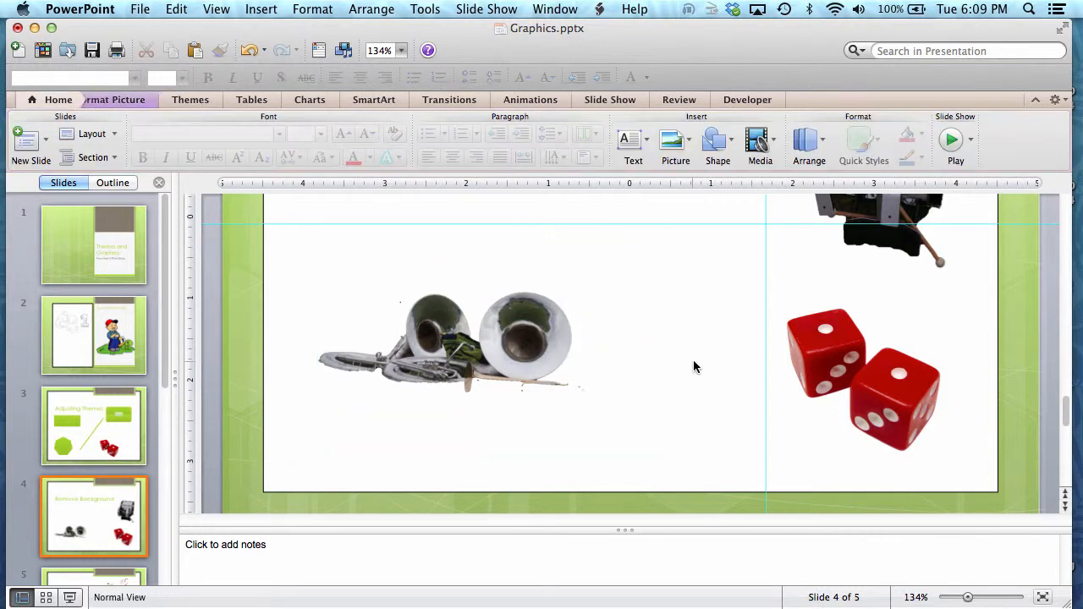
Step: Reset the band instruments photo to bring back its background and inspect the hidden cropped regions
click(543, 340)
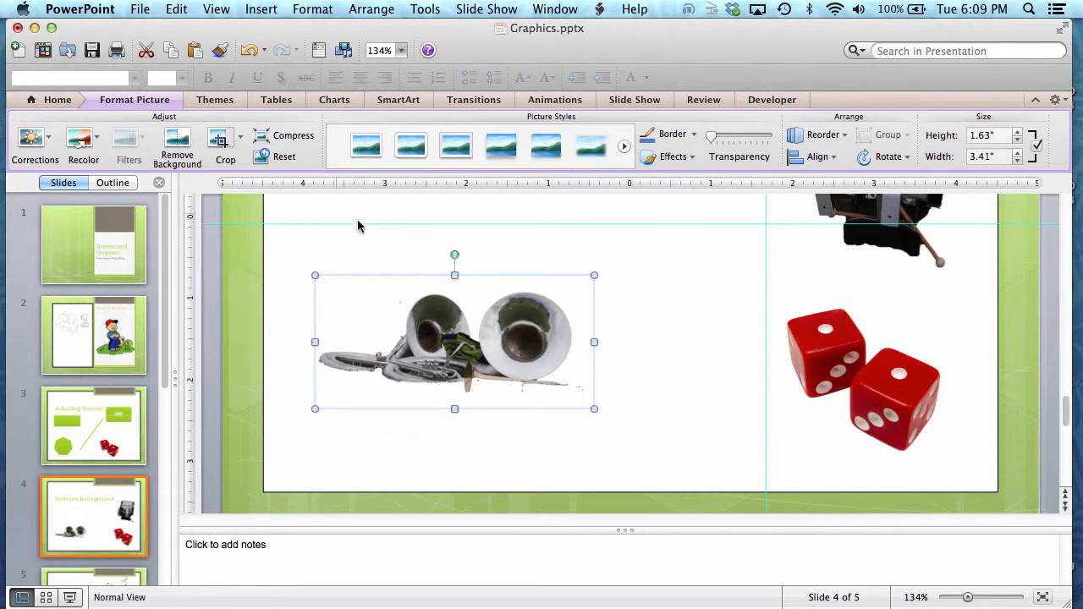
click(285, 160)
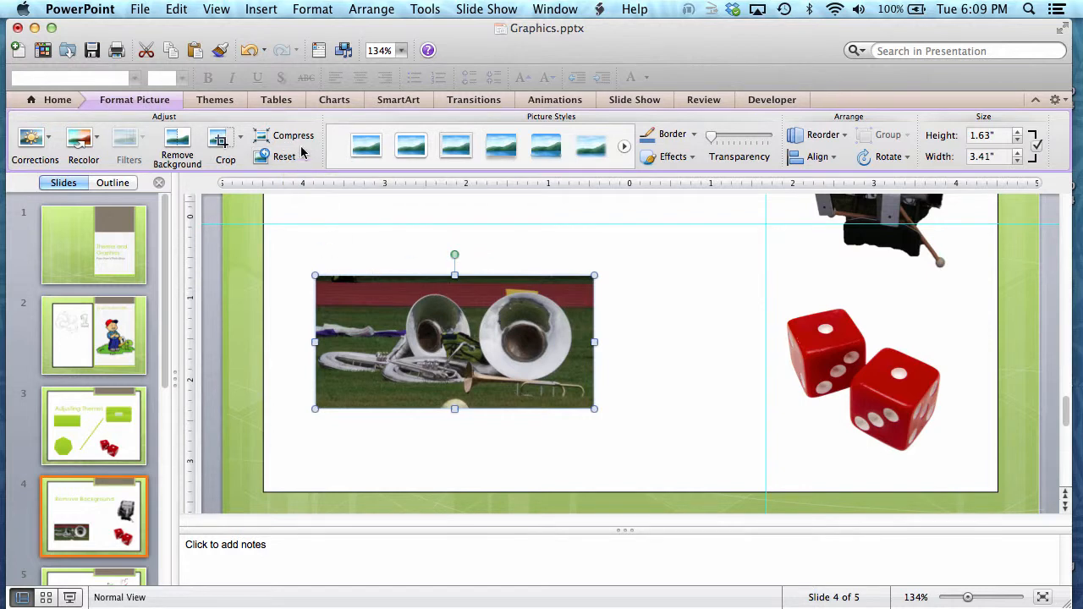
click(219, 139)
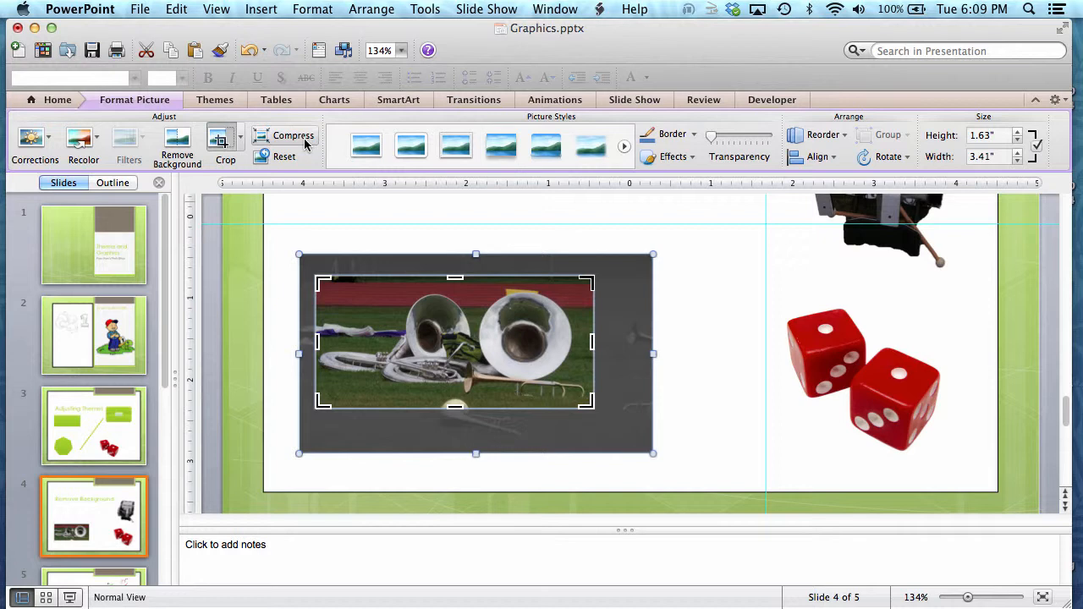
click(689, 311)
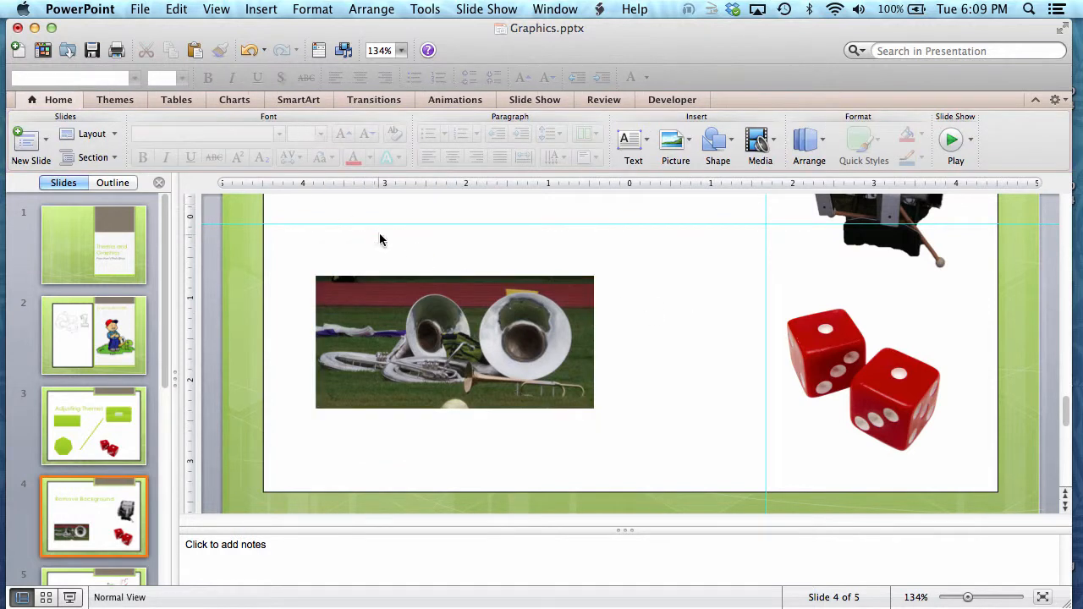
Step: Compress all pictures in the file at Best for printing (220 ppi) with cropped picture regions removed, and check the photo's crop area
click(388, 293)
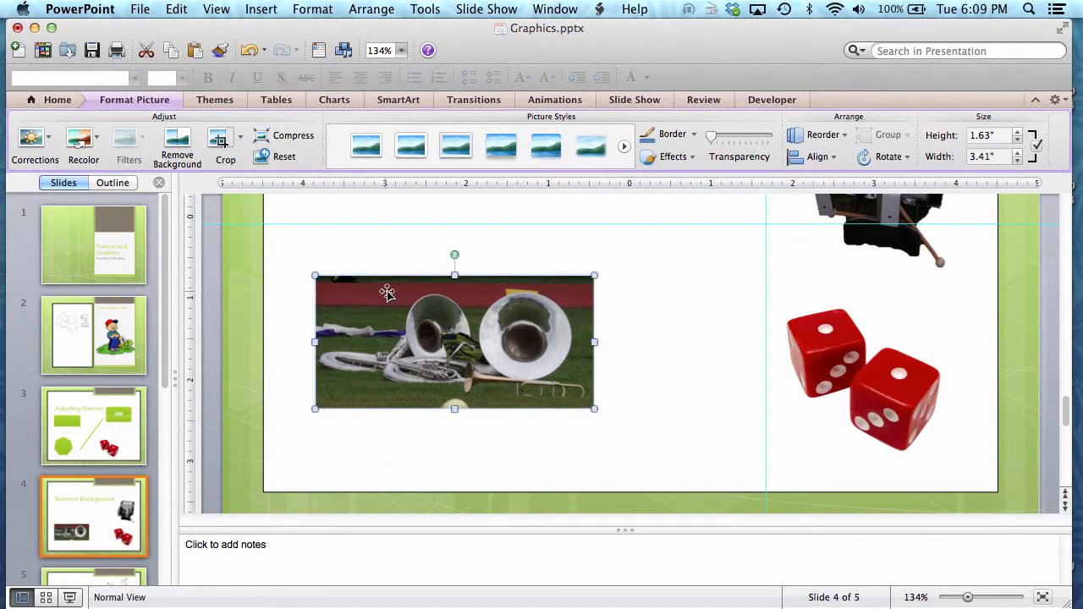
click(293, 137)
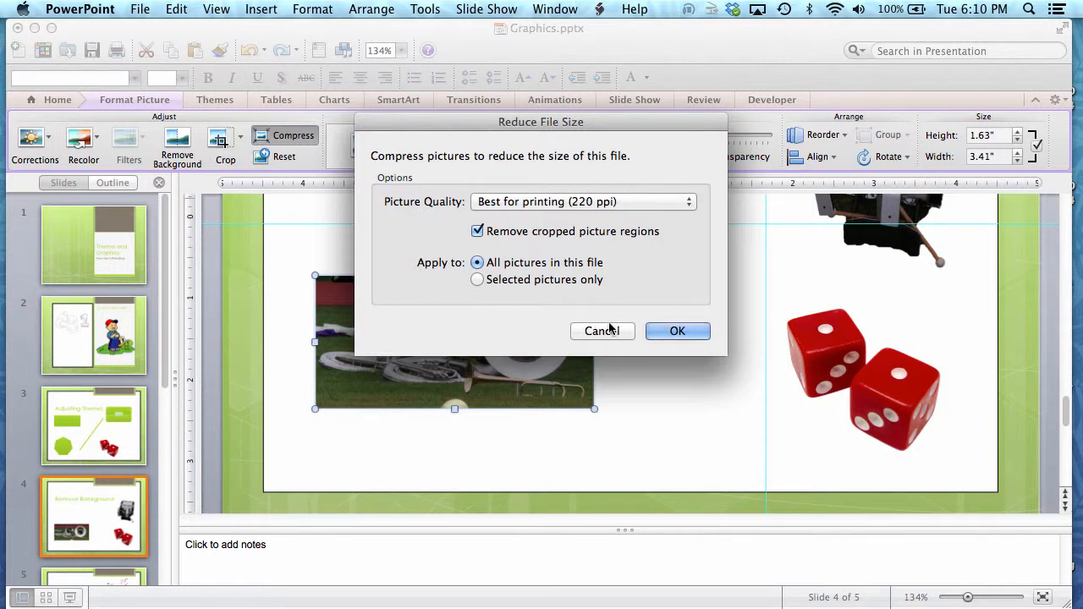
click(681, 332)
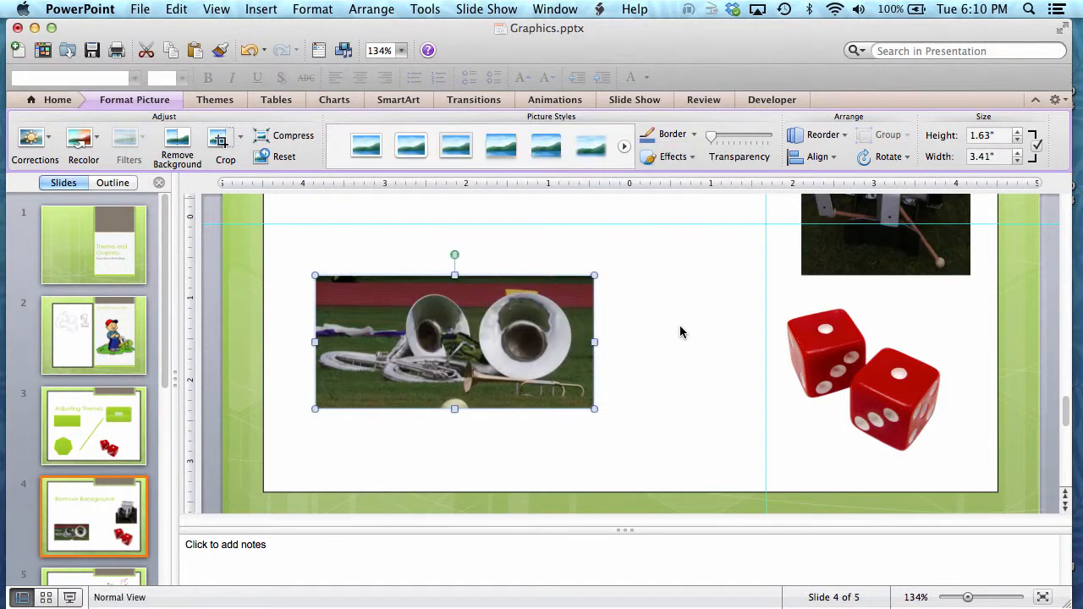
click(638, 290)
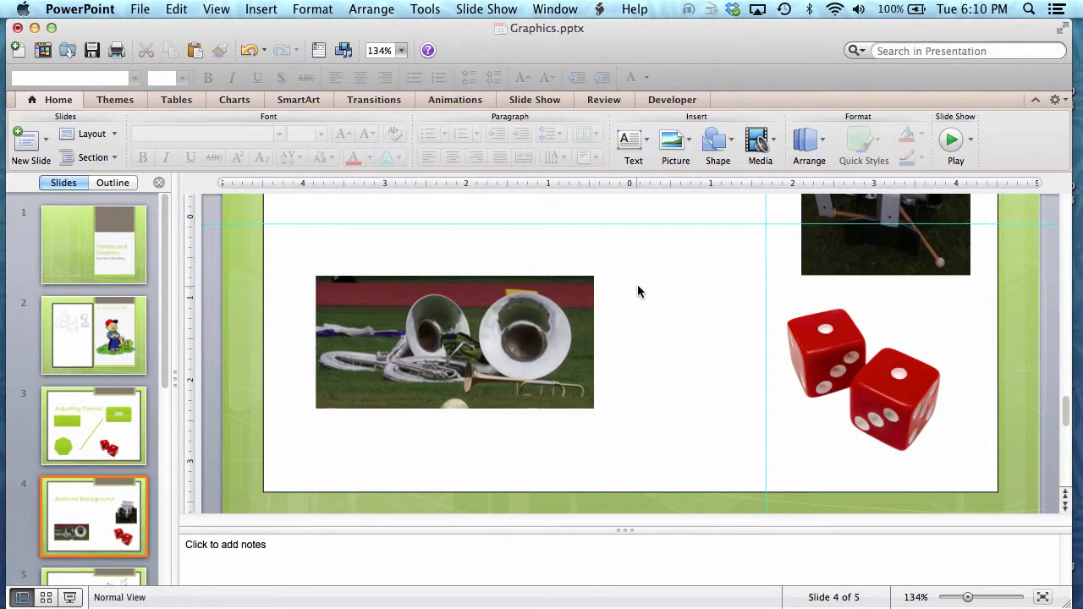
click(542, 291)
click(221, 140)
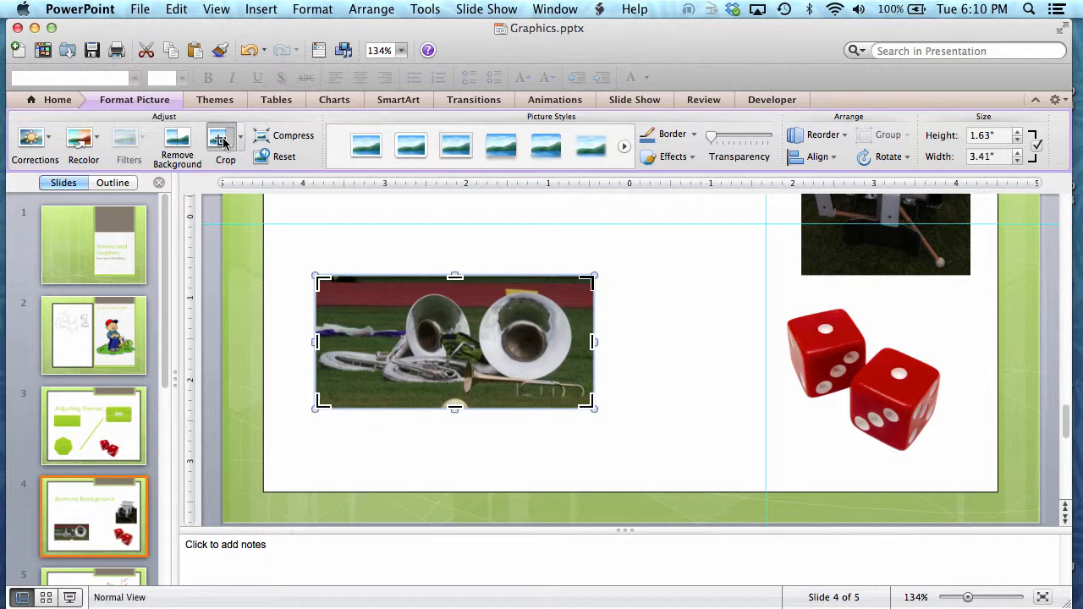
Step: Give the heptagon on slide 3 the light orange shape style from the last row of the style gallery
click(100, 431)
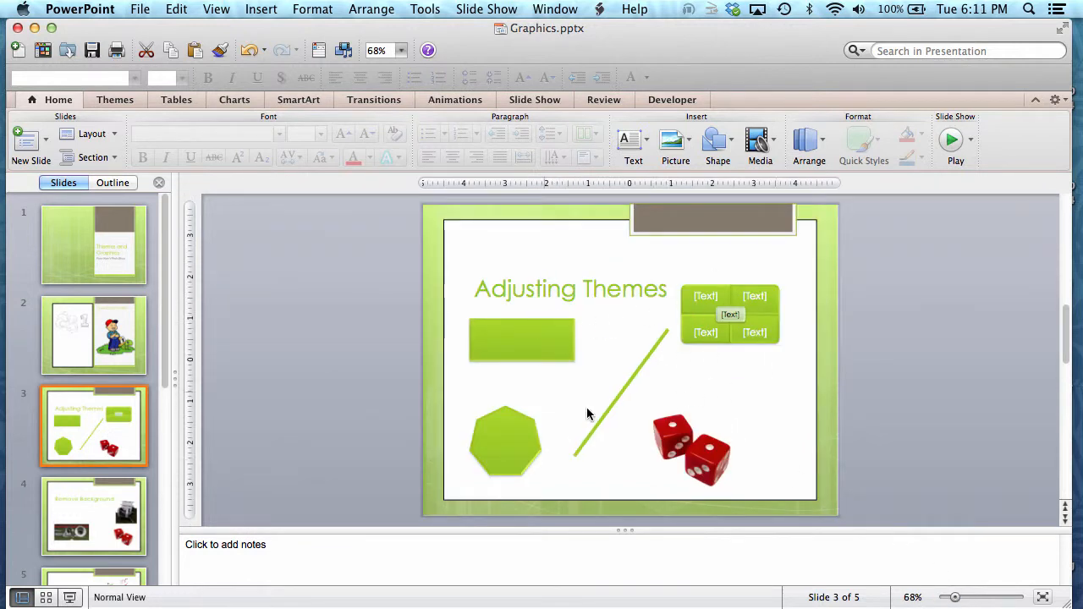
click(522, 335)
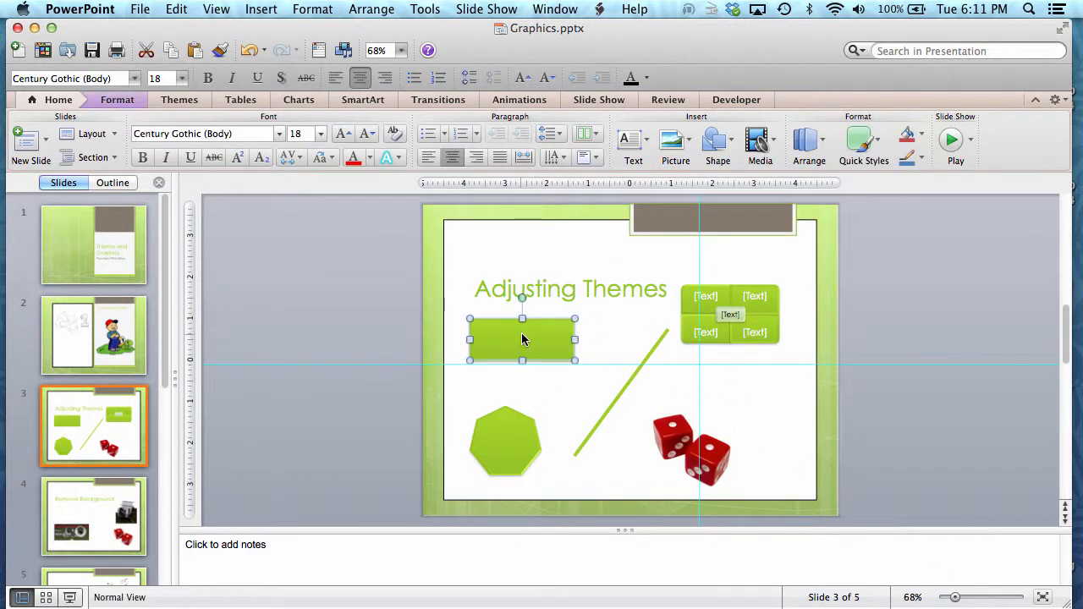
click(760, 314)
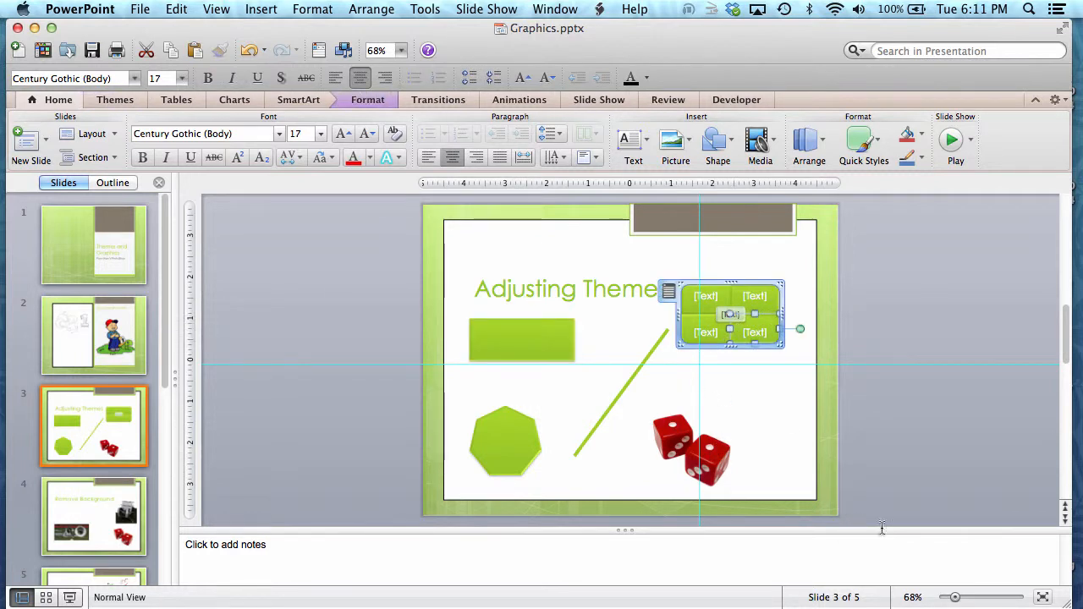
click(499, 445)
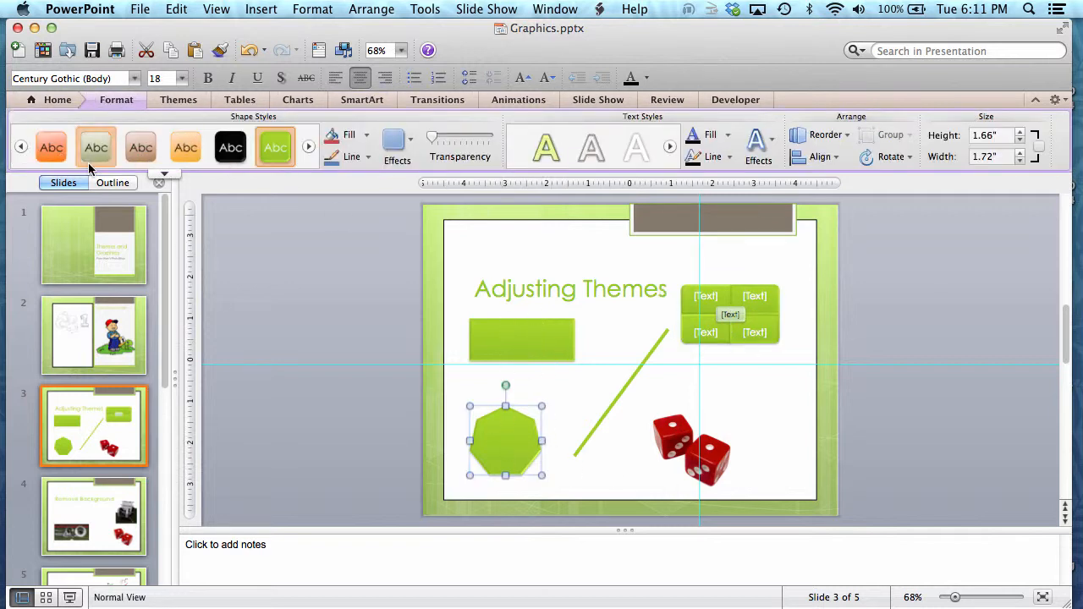
click(166, 176)
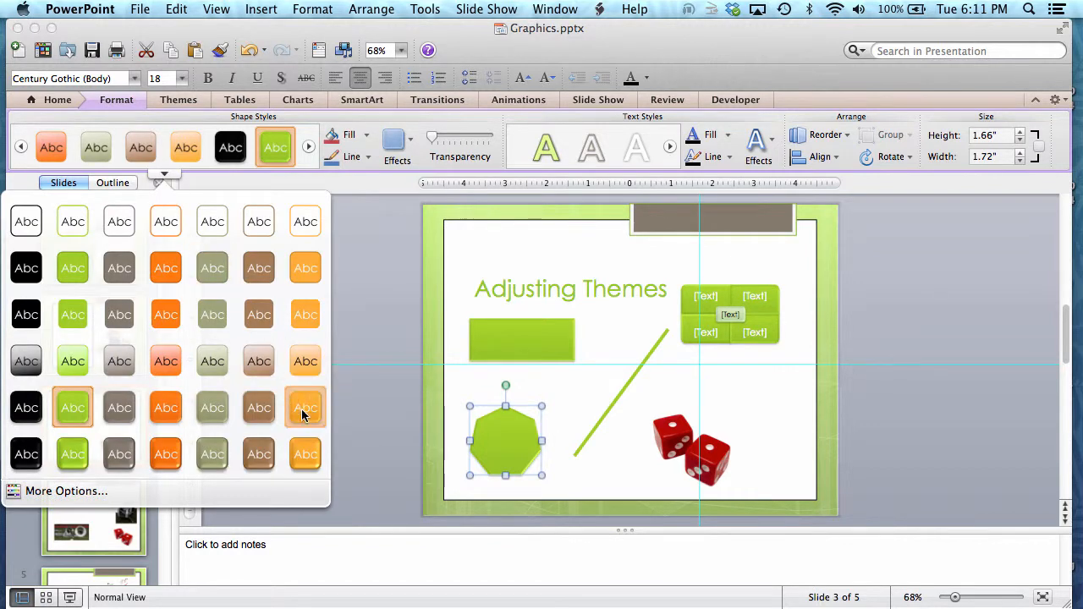
click(309, 462)
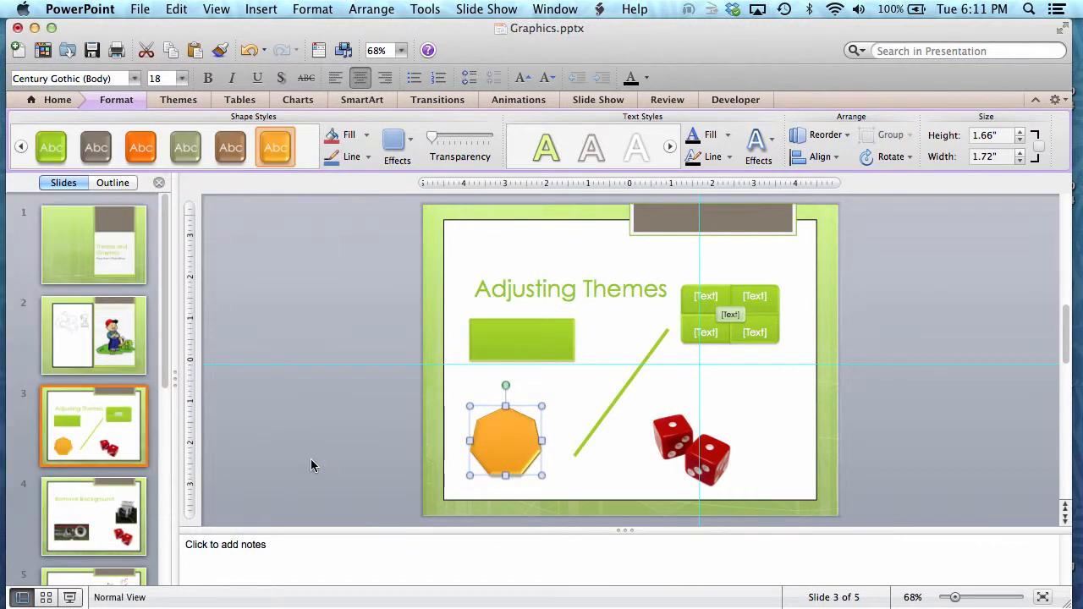
Step: Recolor the SmartArt matrix with the second Colorful variation, in gray, brown and orange, and look through the remaining SmartArt styles
click(586, 343)
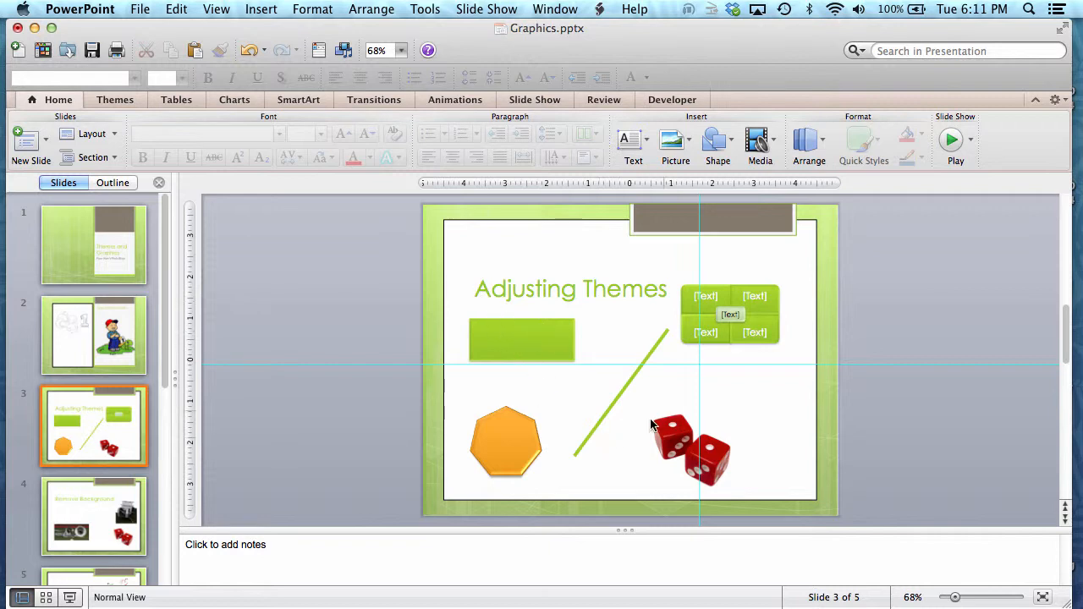
click(704, 308)
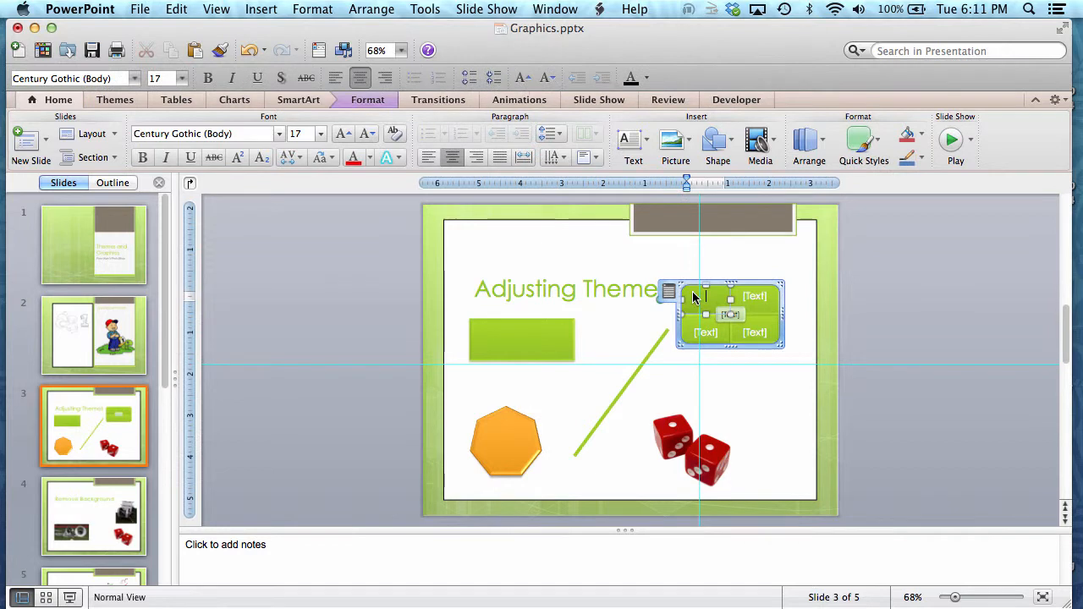
double_click(771, 313)
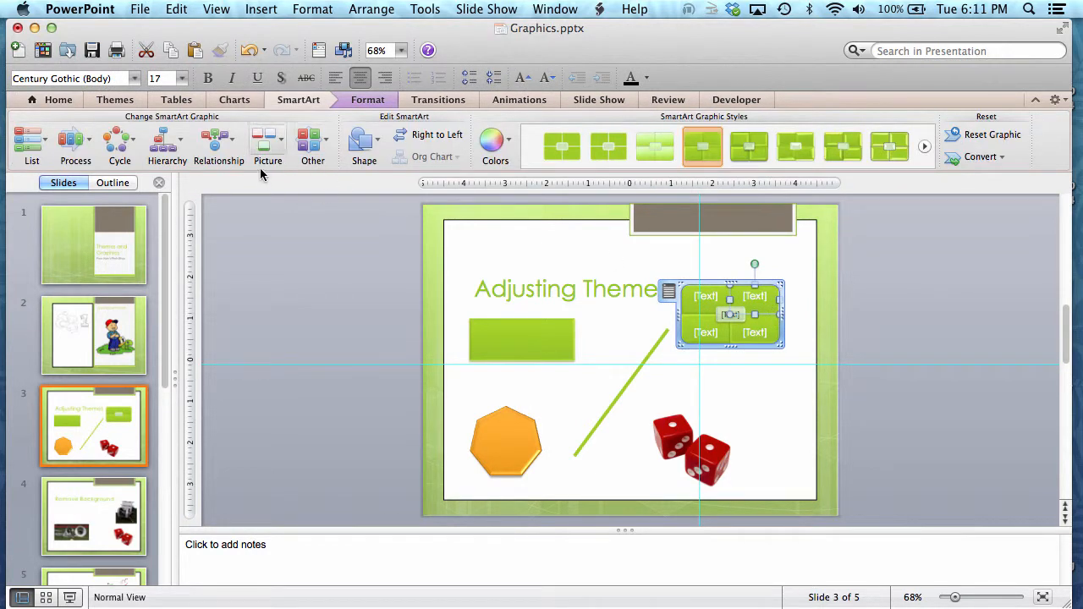
click(494, 142)
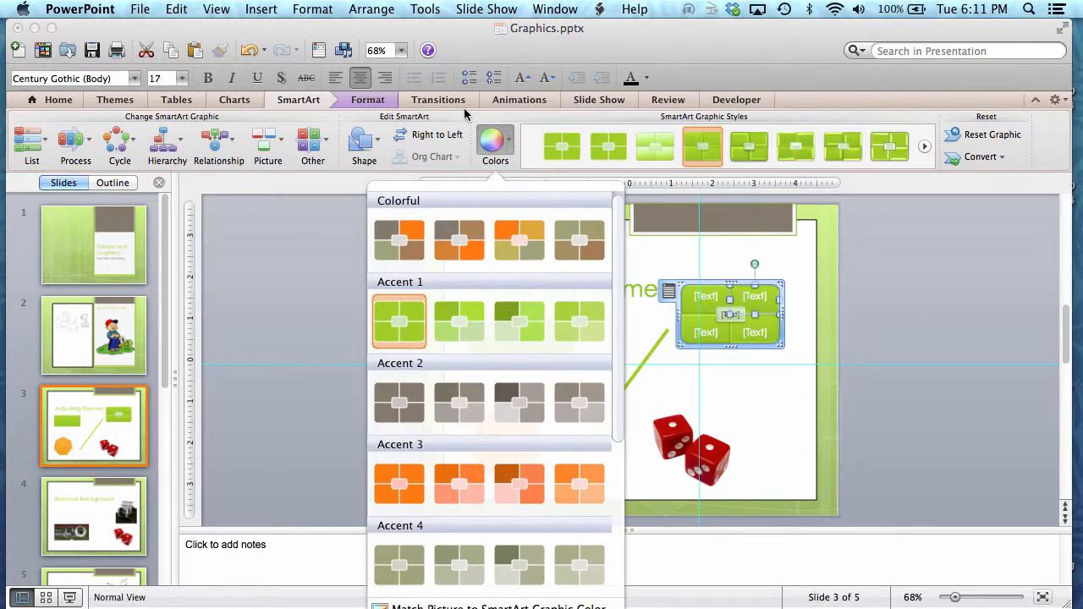
click(461, 236)
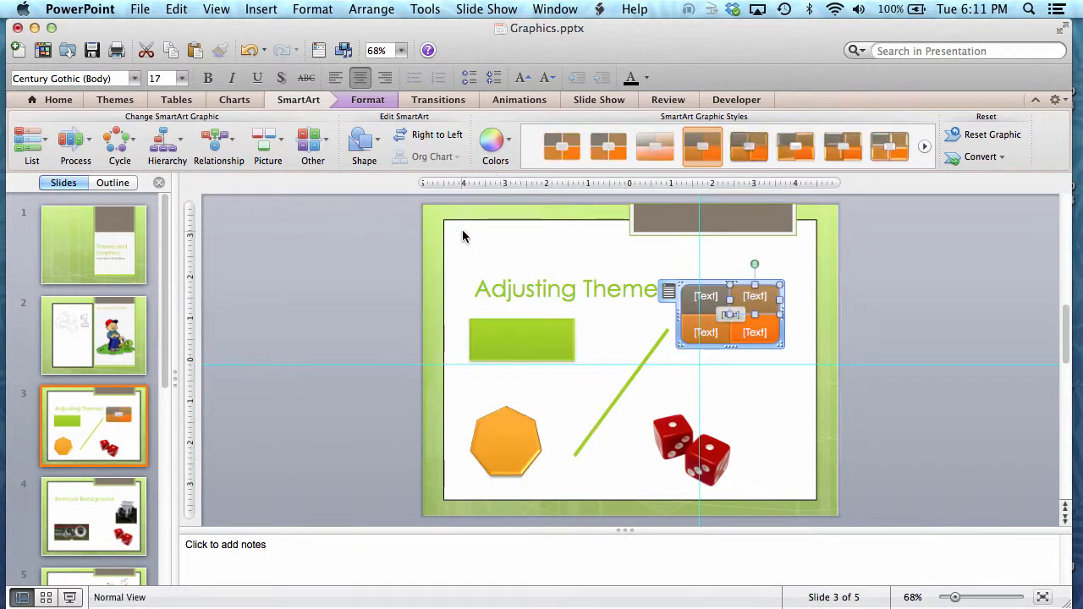
click(924, 147)
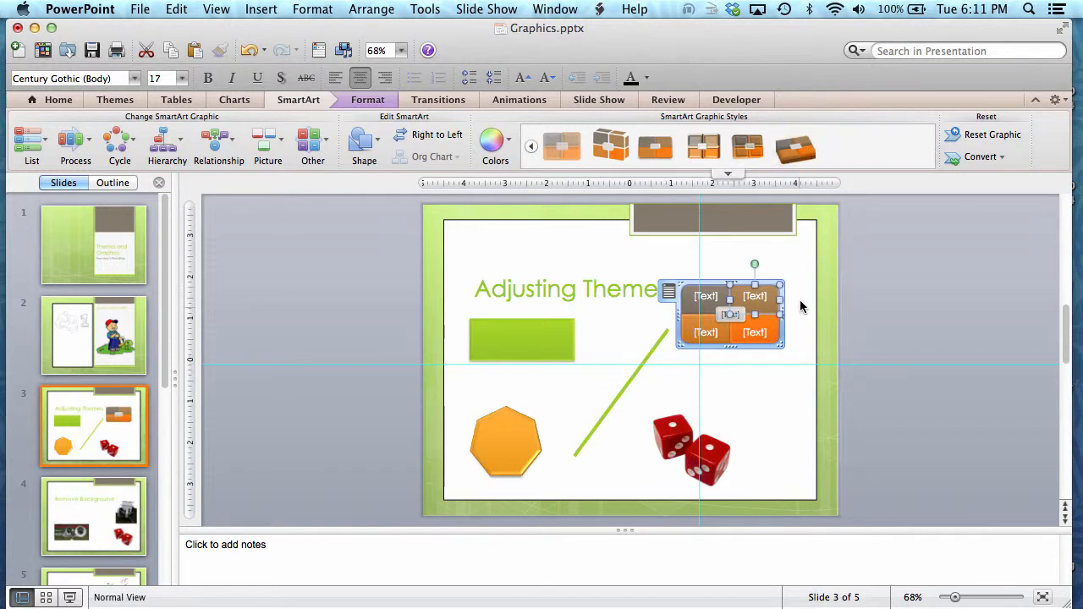
click(775, 337)
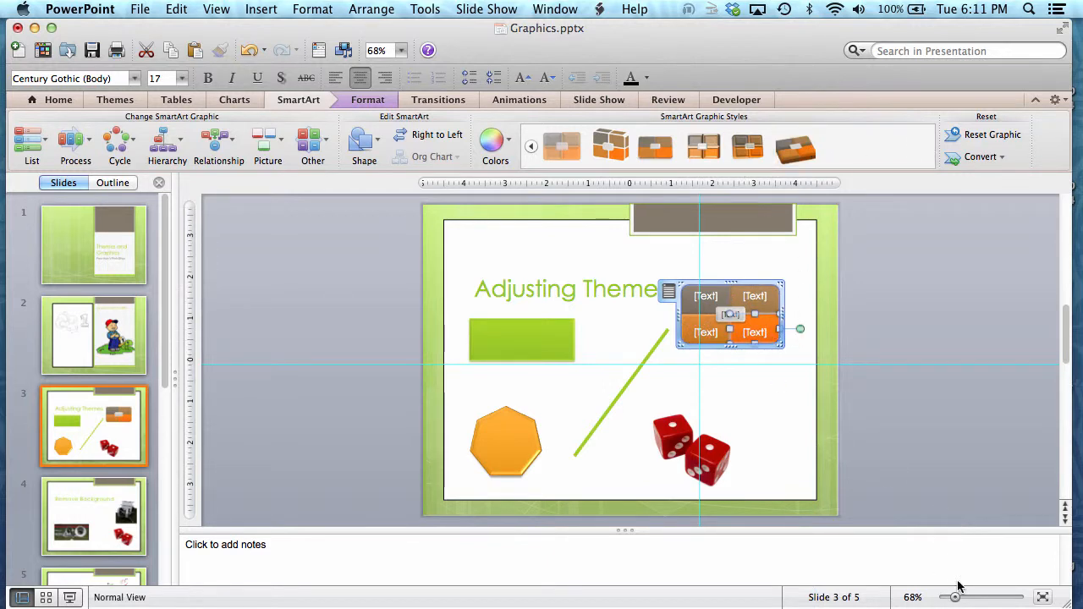
Step: Convert the SmartArt matrix on slide 3 to shapes
mouse_move(955, 599)
mouse_down()
mouse_move(982, 598)
mouse_move(965, 595)
mouse_up()
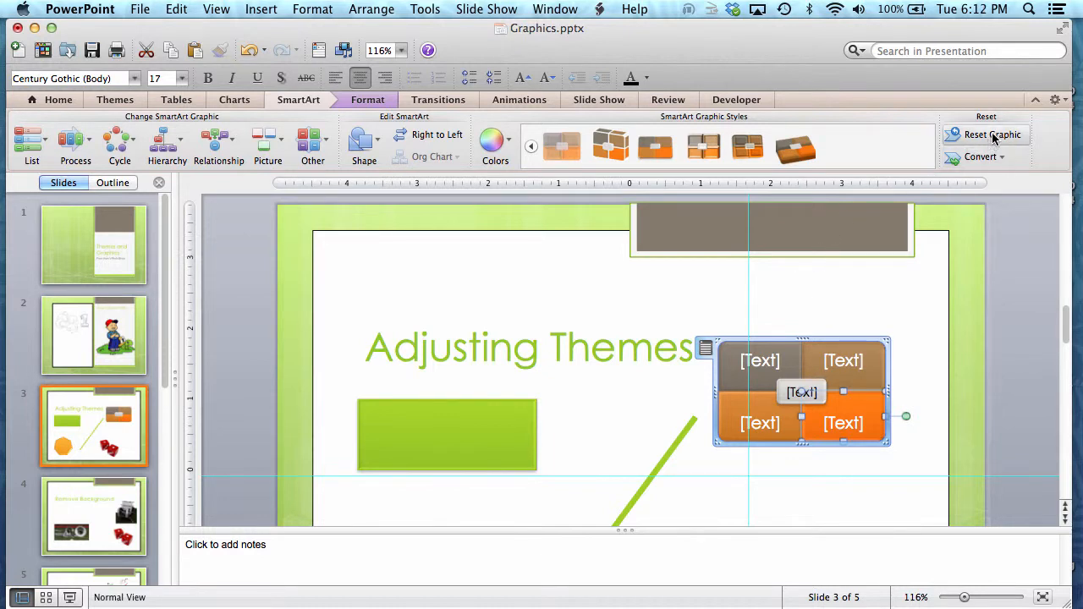
click(1000, 159)
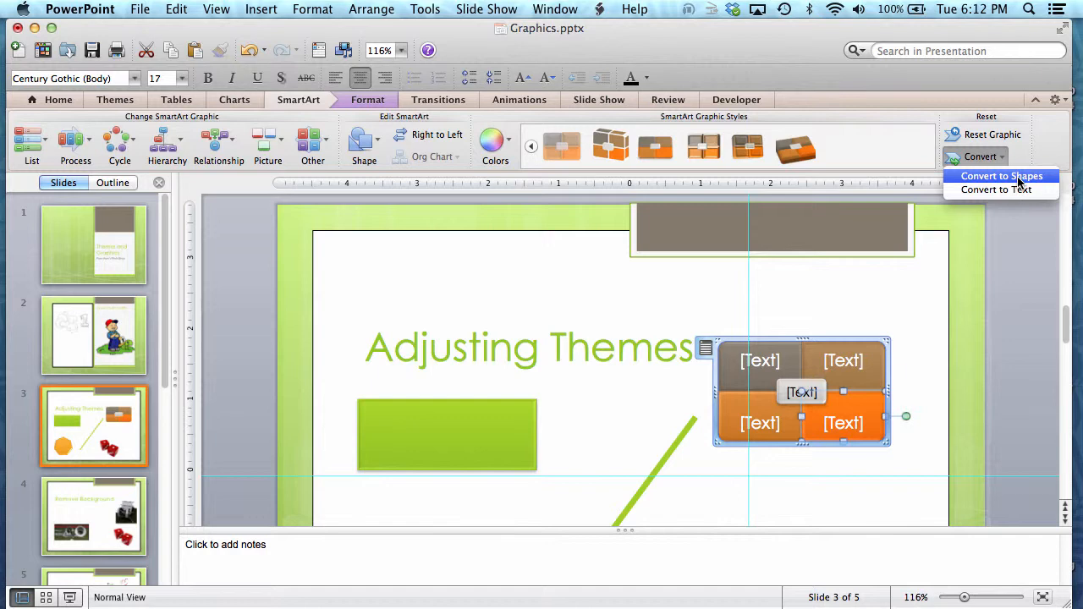
click(1019, 179)
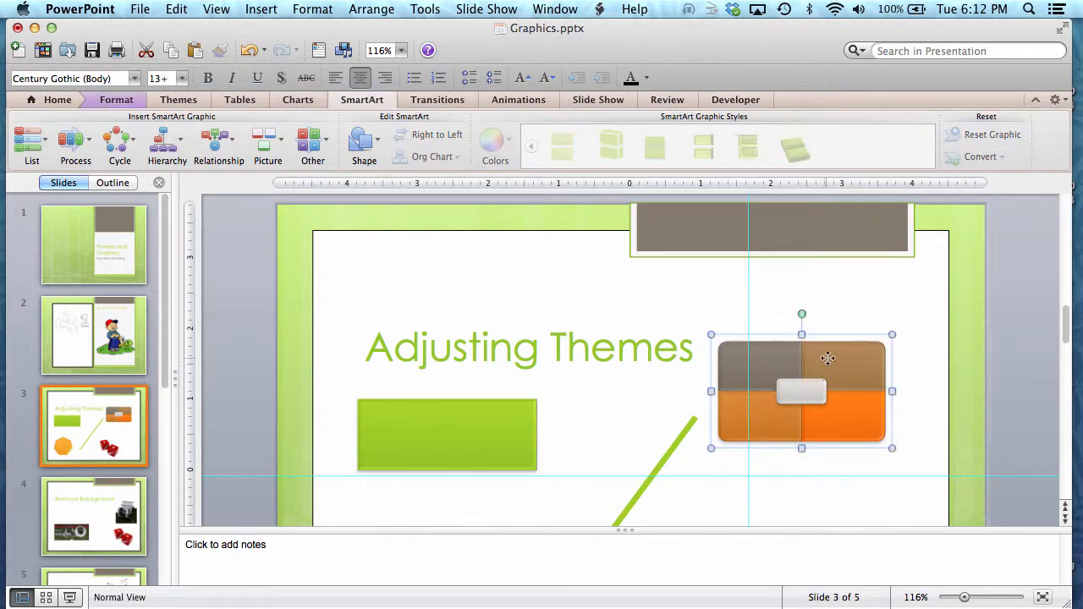
click(790, 300)
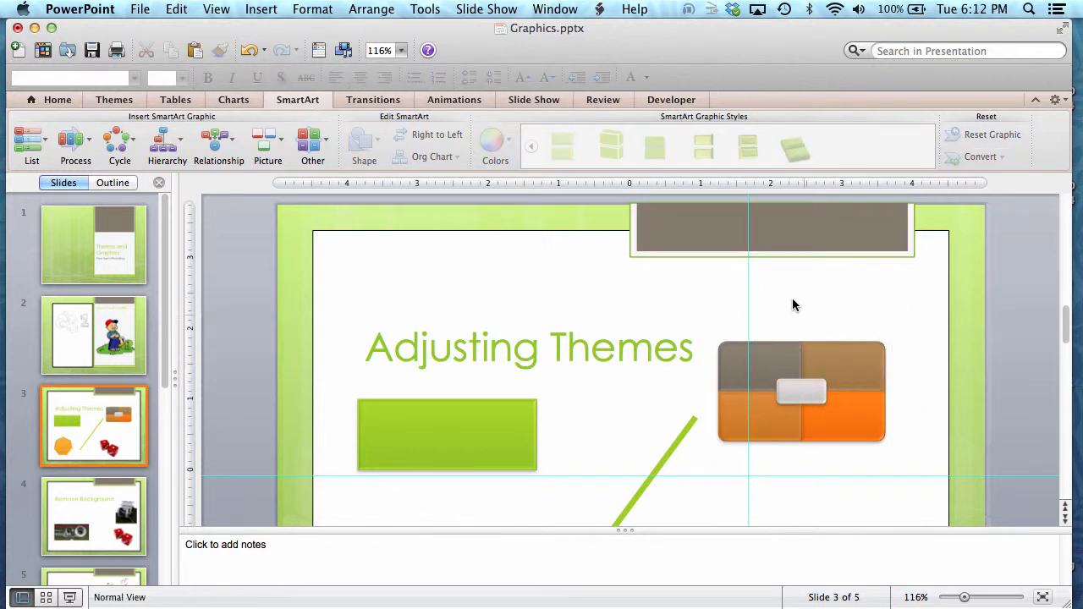
Step: Select single quadrants of the converted matrix to examine how its parts can be edited as separate shapes
click(849, 359)
click(760, 414)
click(362, 139)
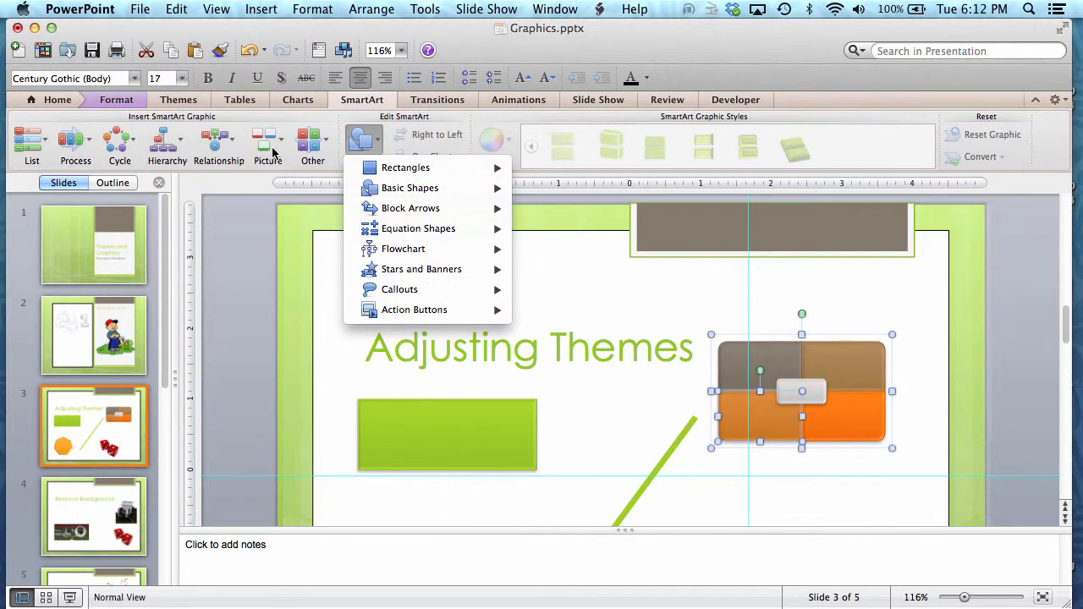
click(863, 310)
click(842, 349)
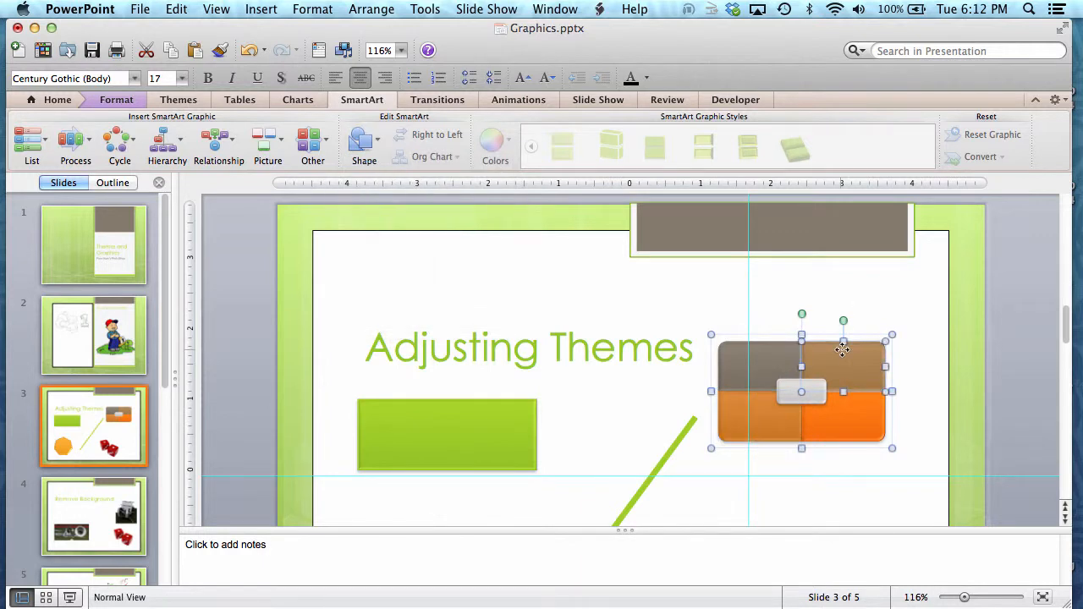
Step: Examine the green rectangle's fill colors and its solid, gradient, picture or texture, and pattern fill effects
click(443, 432)
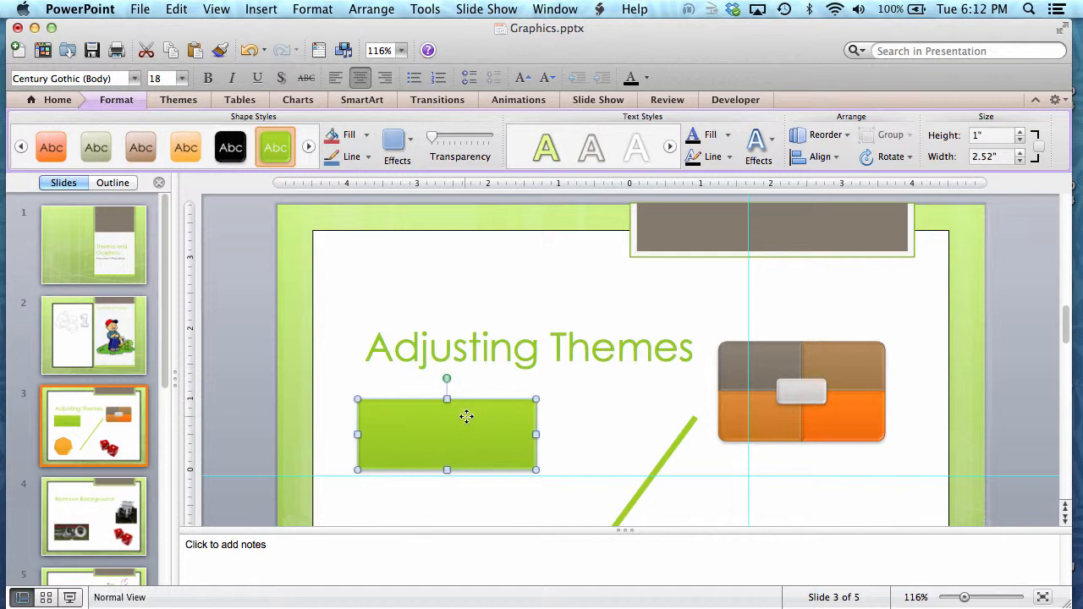
click(367, 137)
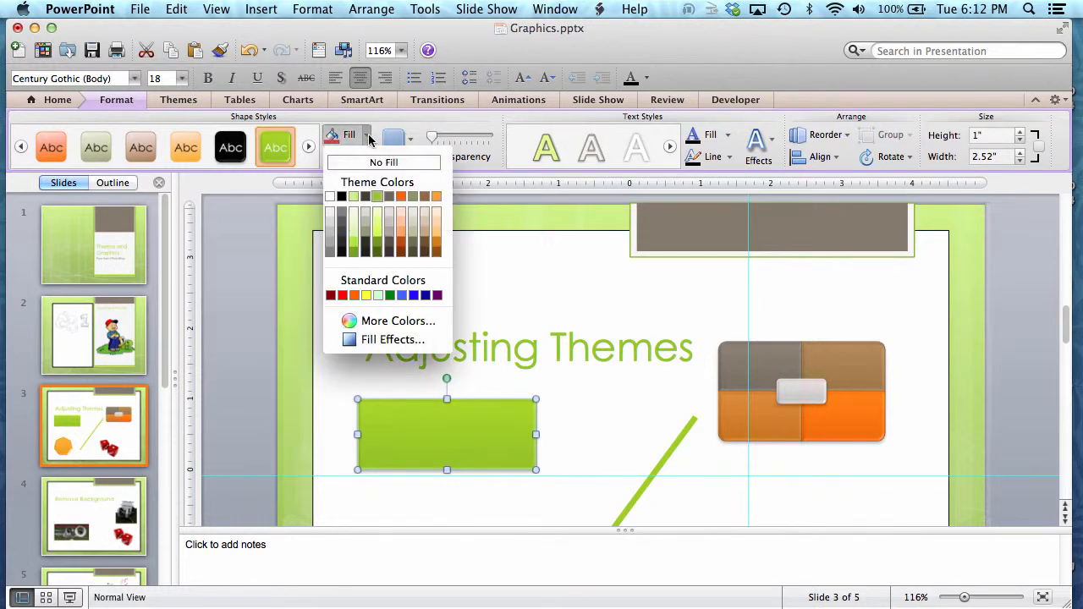
click(509, 280)
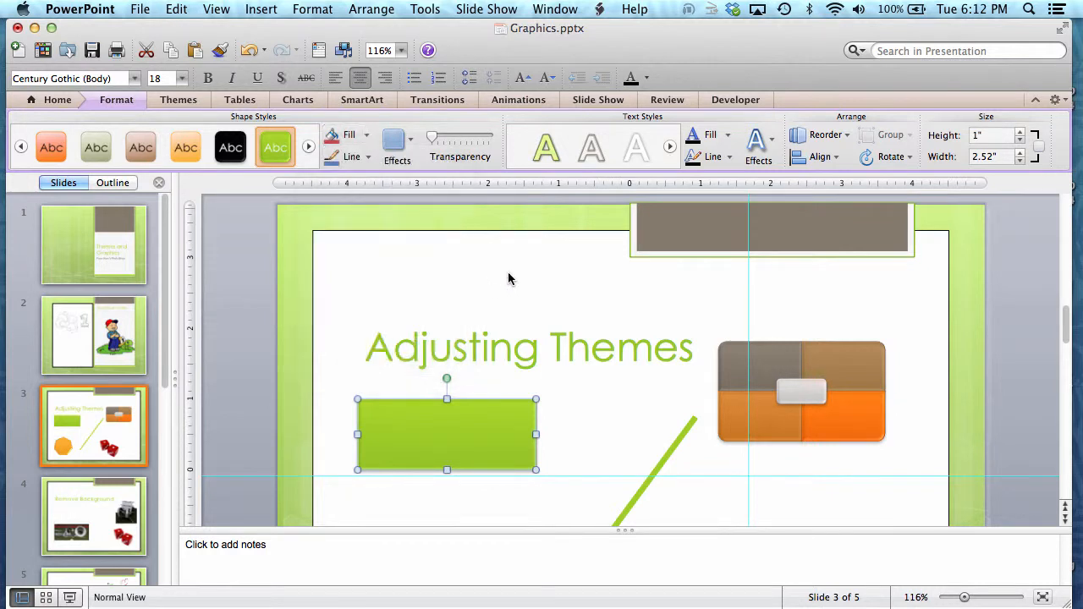
click(367, 136)
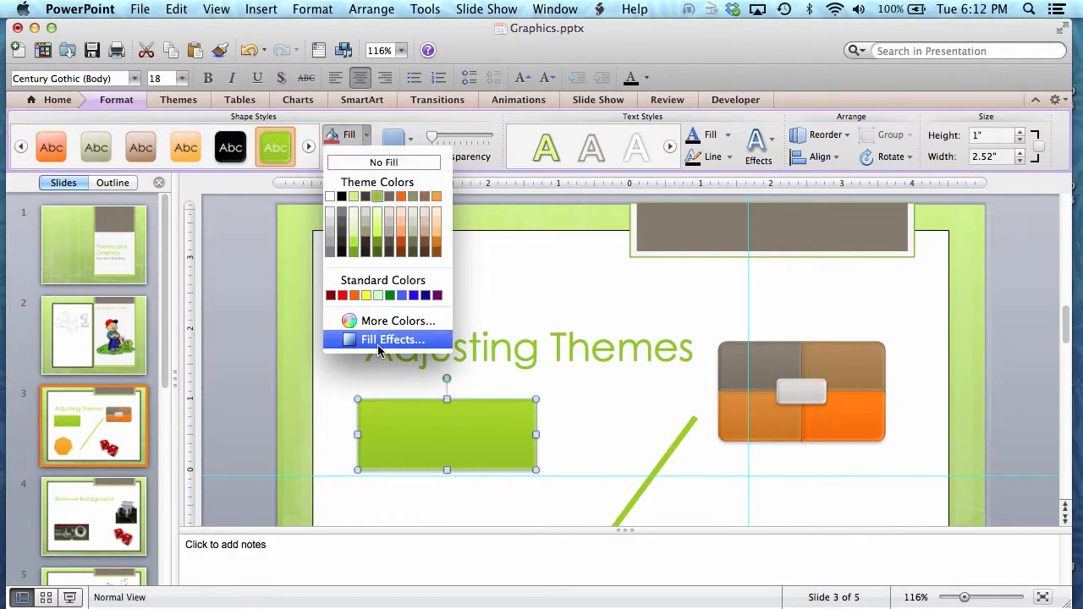
click(408, 340)
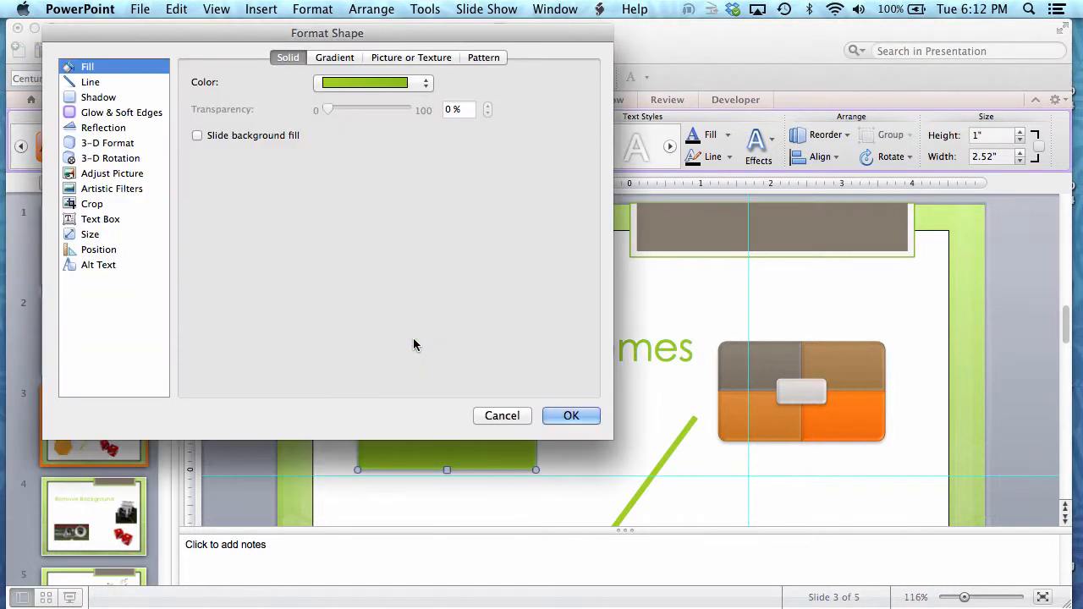
click(485, 60)
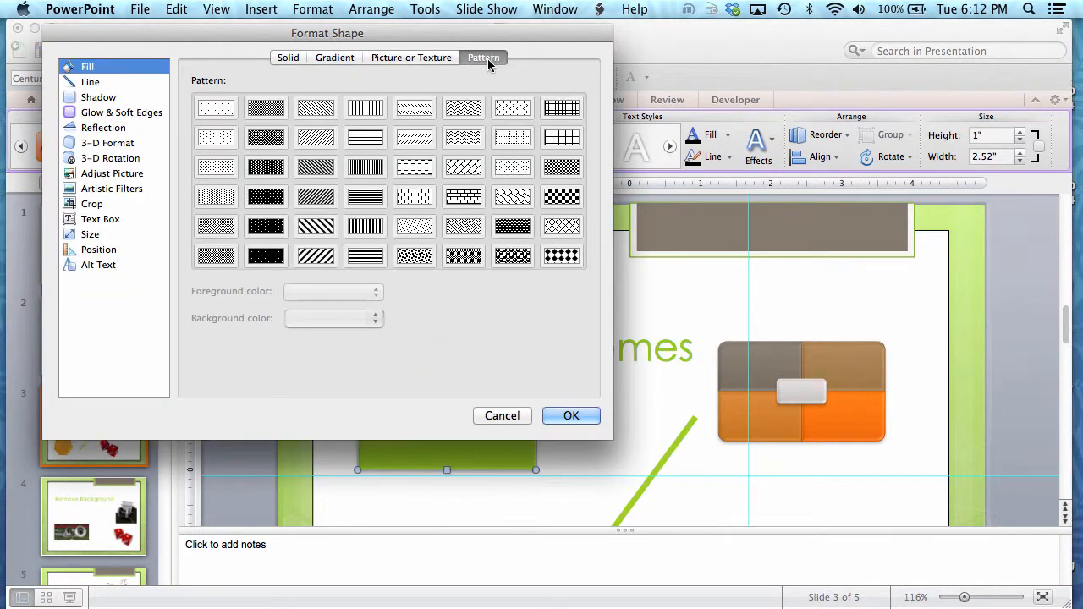
click(413, 59)
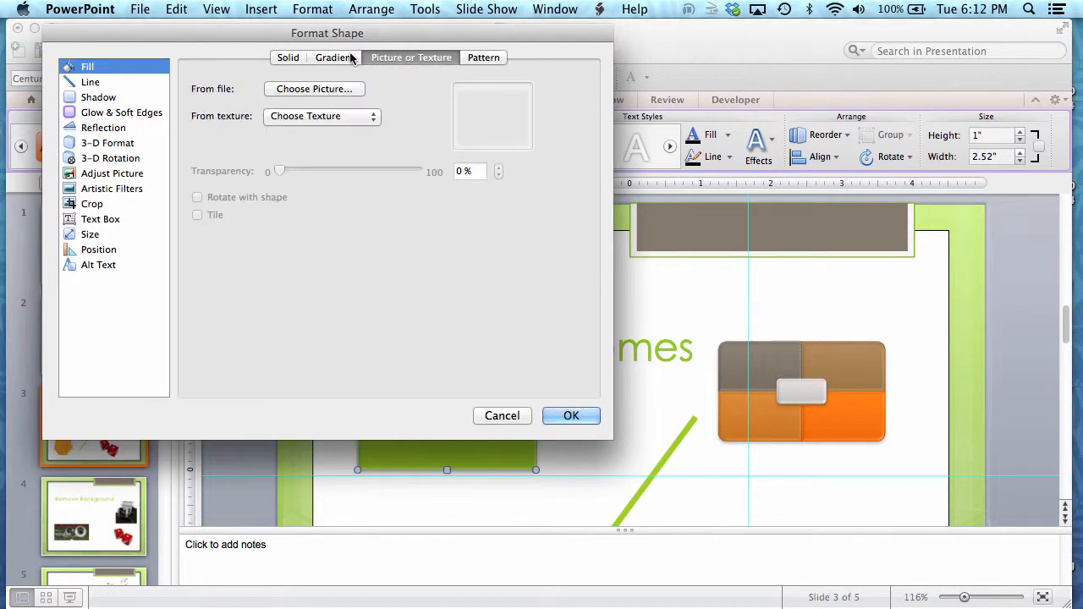
click(350, 58)
click(287, 58)
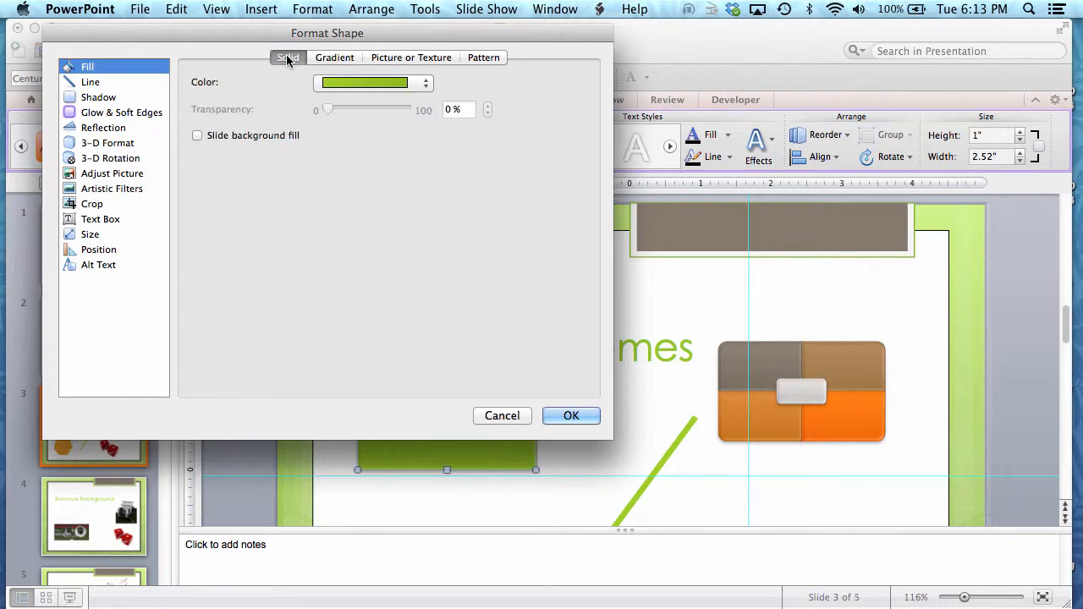
Step: Fill the green rectangle with the picture j0178537.jpg from the Clipart Photos folder
click(401, 59)
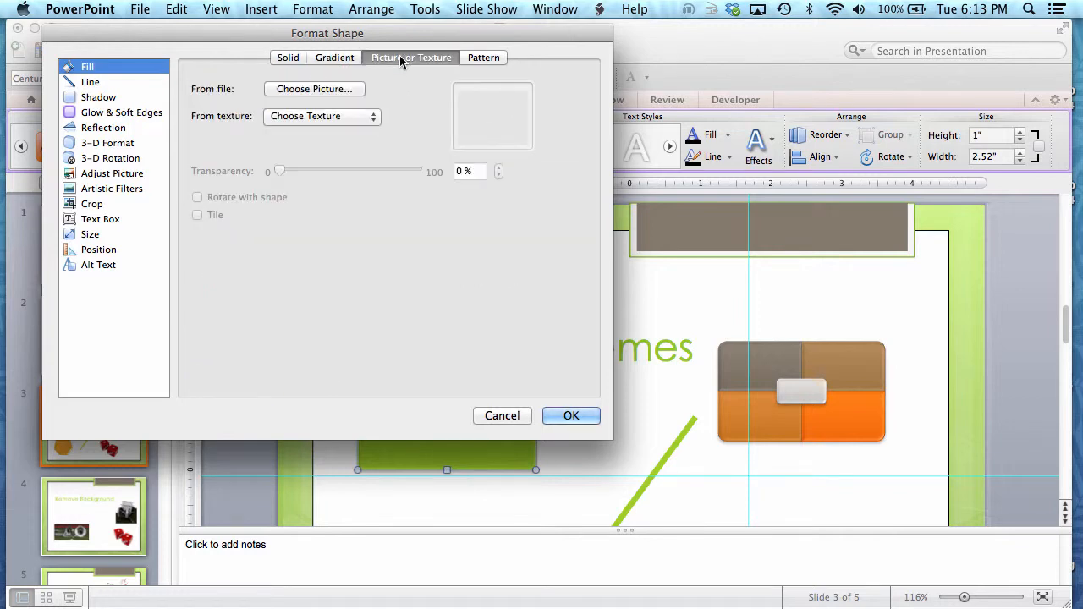
click(349, 89)
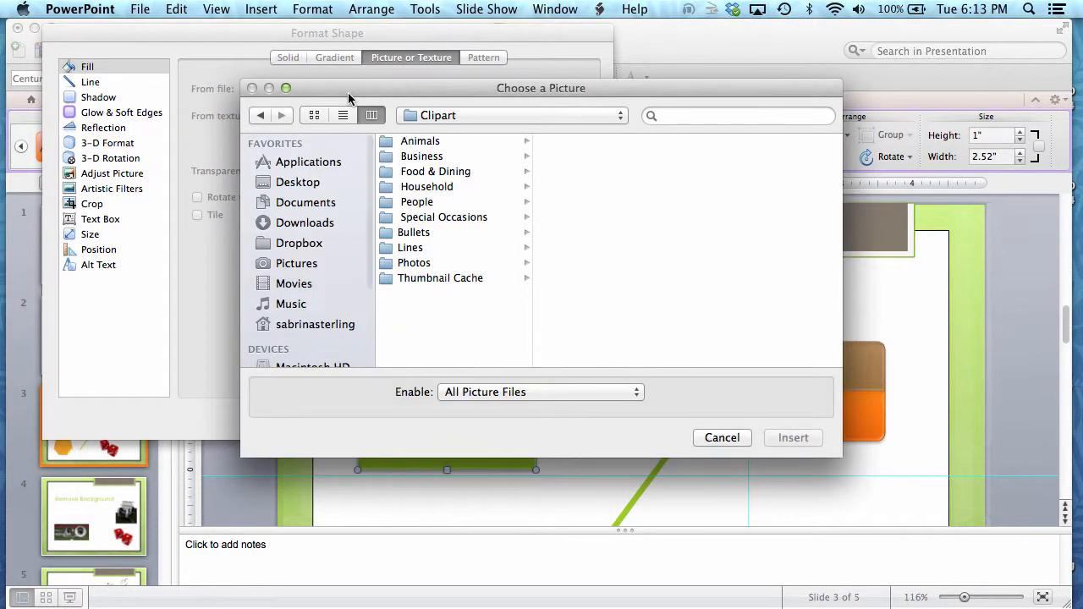
click(494, 261)
click(565, 201)
click(564, 263)
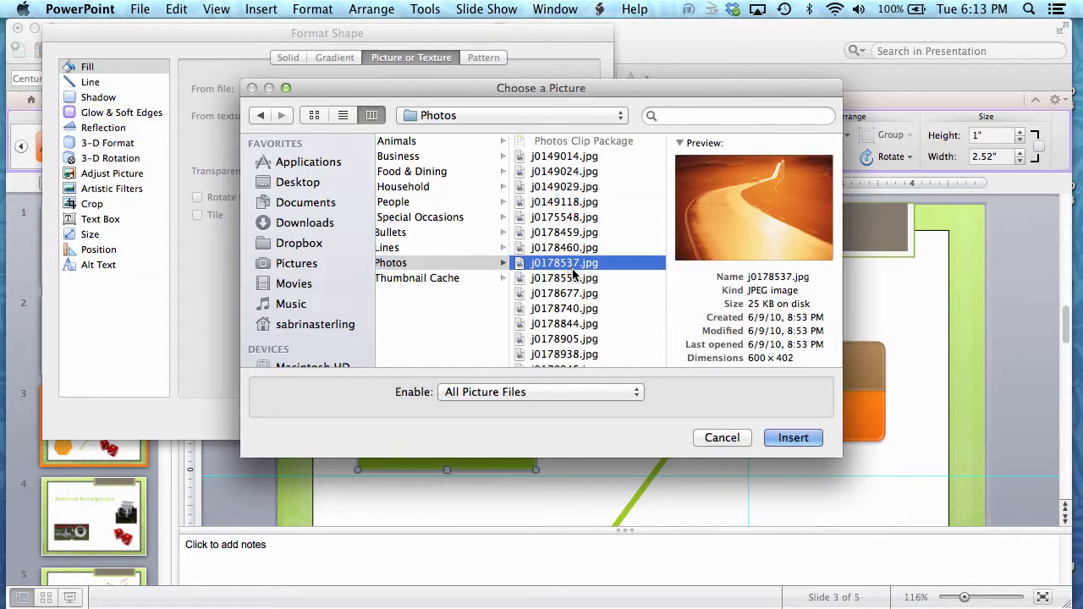
click(797, 437)
click(589, 418)
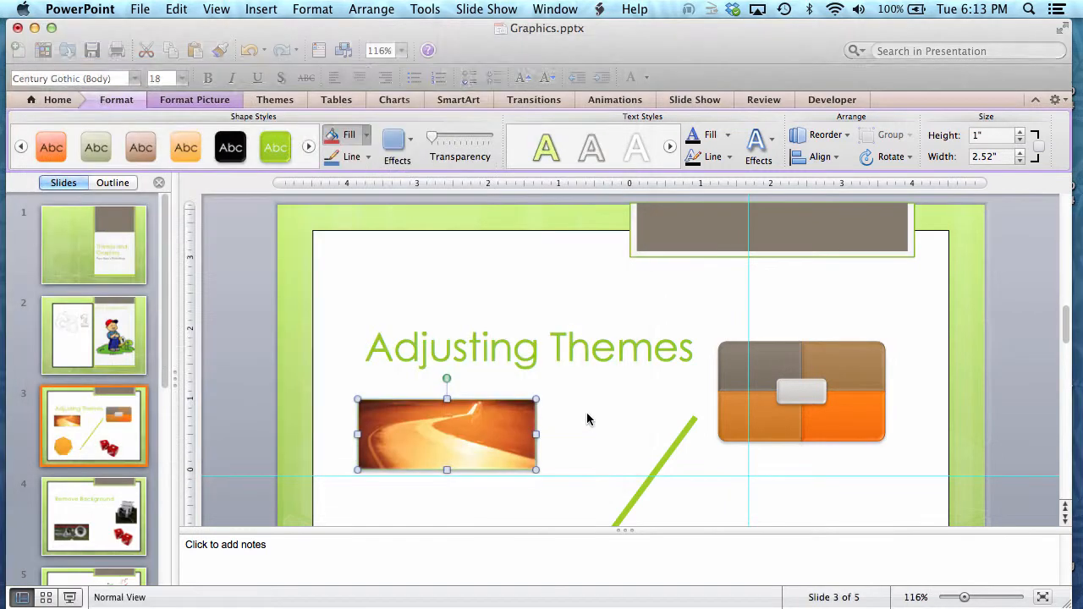
Step: Shrink the picture-filled rectangle to about 1.81" wide and 0.71" high
click(570, 409)
click(468, 426)
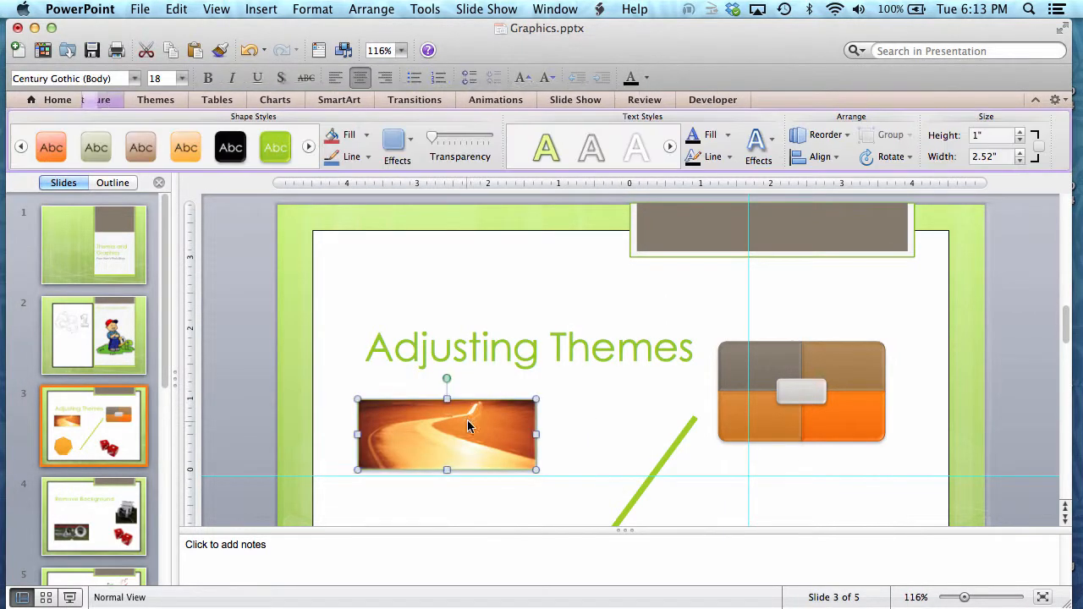
drag(536, 470, 486, 449)
click(496, 435)
click(445, 431)
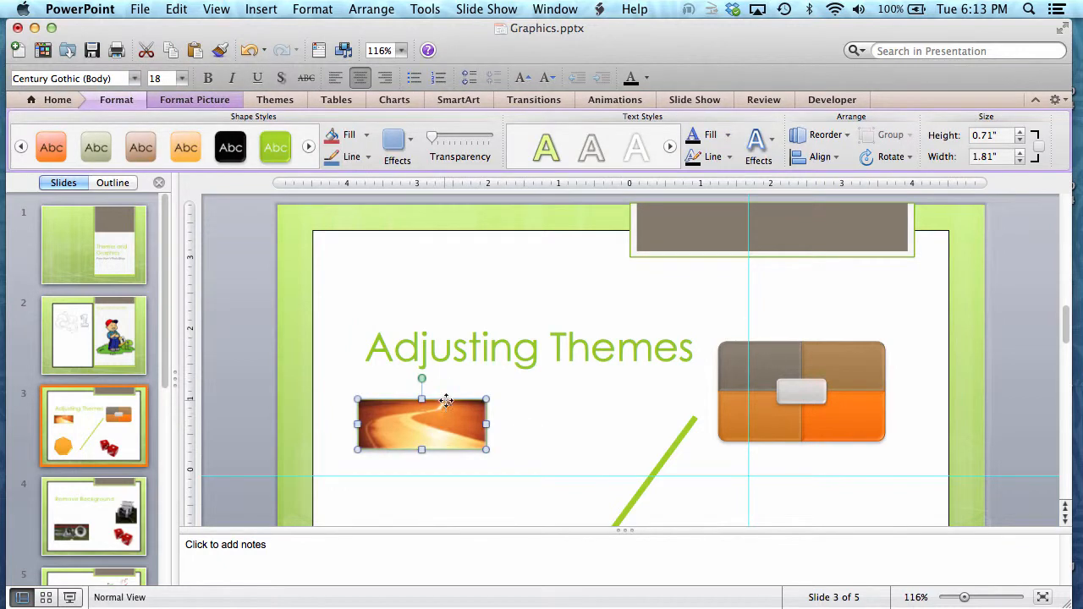
Step: Select the converted matrix and check its upper-right and lower-right quadrants as individual shapes
click(746, 365)
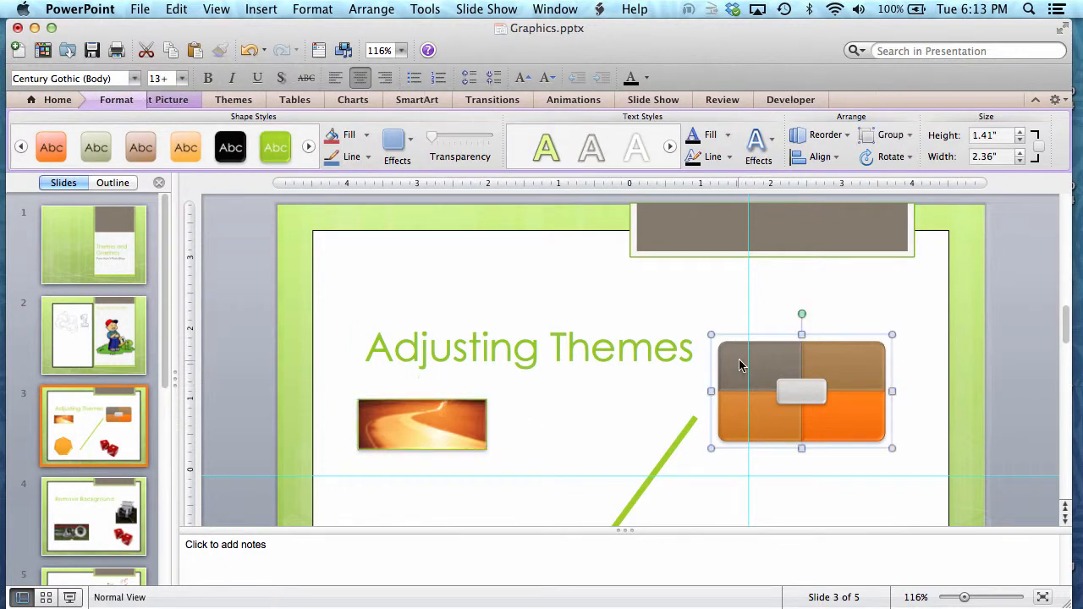
click(852, 364)
click(825, 432)
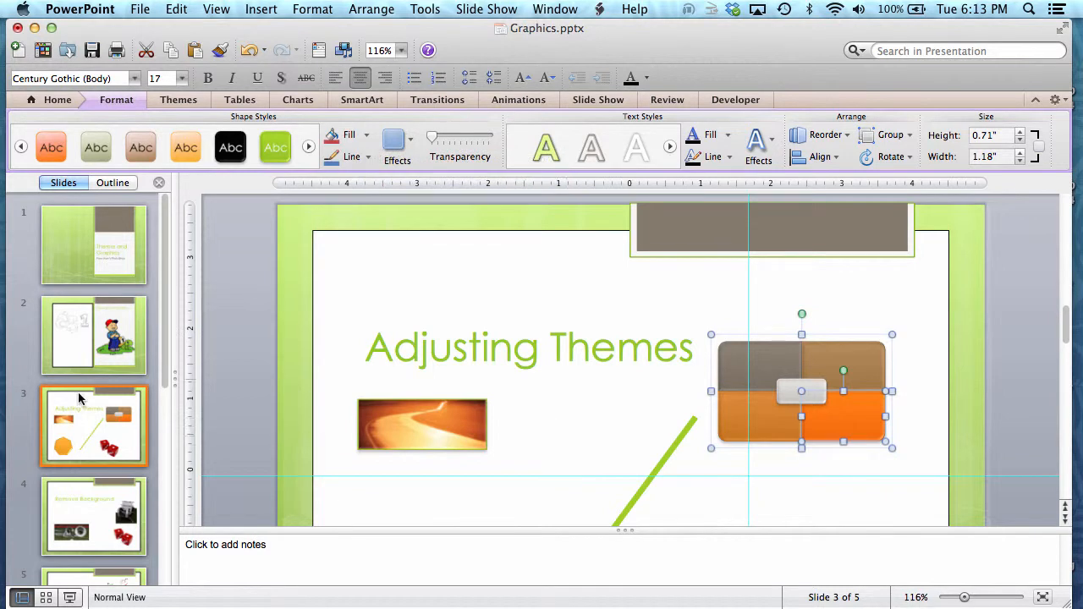
Step: On slide 5, shrink the duck to about 2.44" by 2.08" and the paintbrush clip art to about 2.75" by 2.79"
click(82, 445)
click(82, 530)
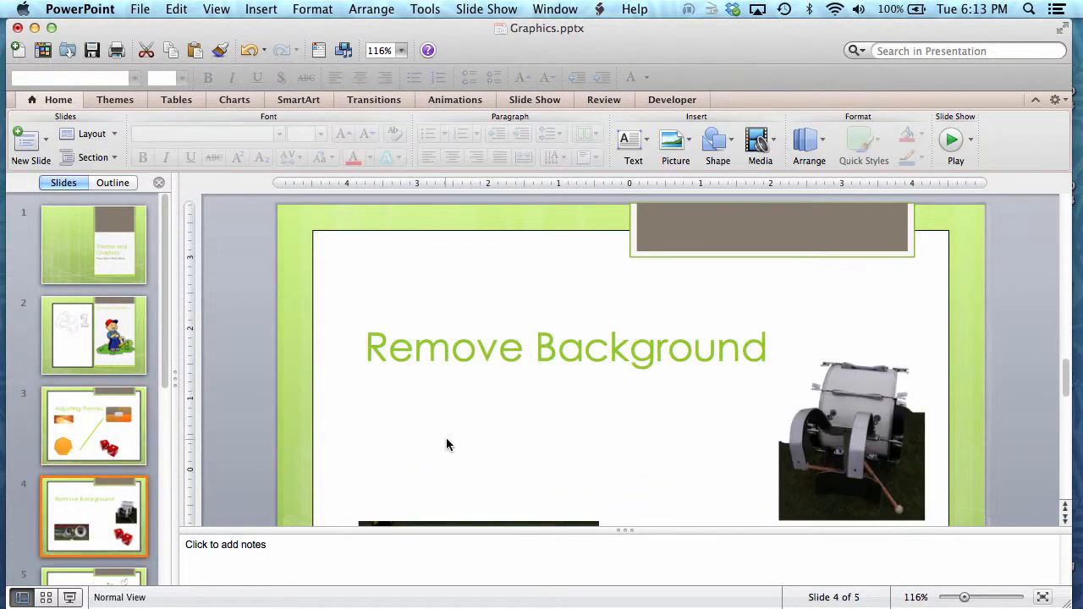
scroll(447, 442, down, 5)
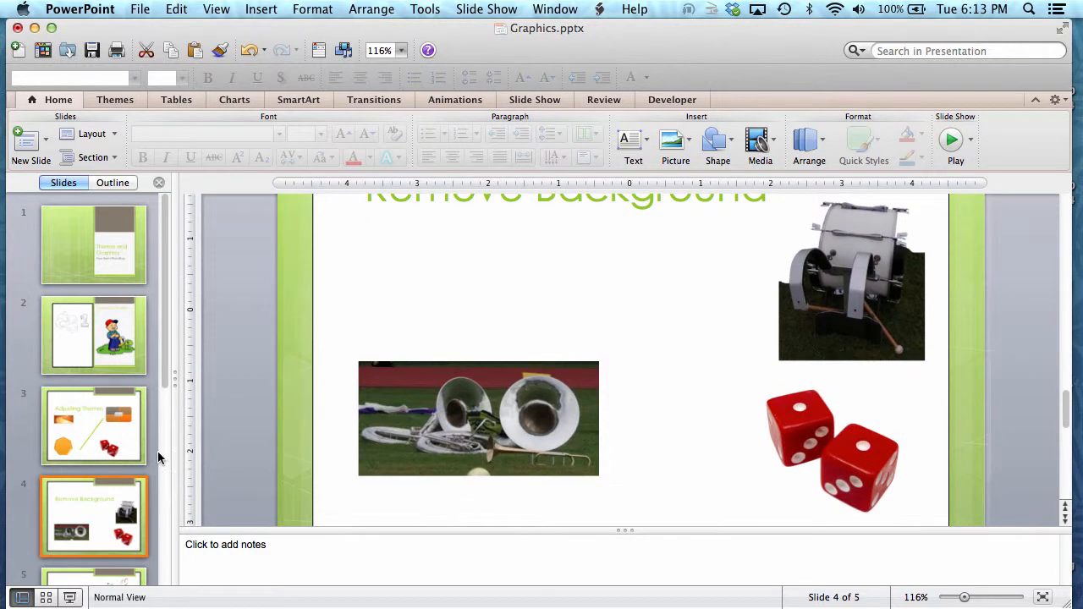
scroll(127, 478, down, 2)
click(94, 516)
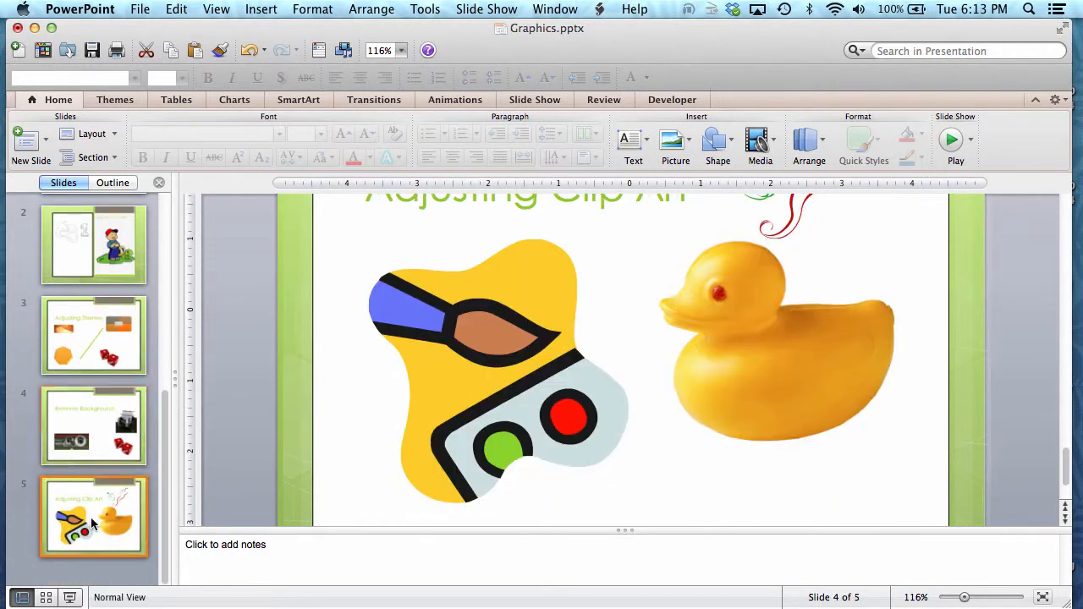
click(759, 340)
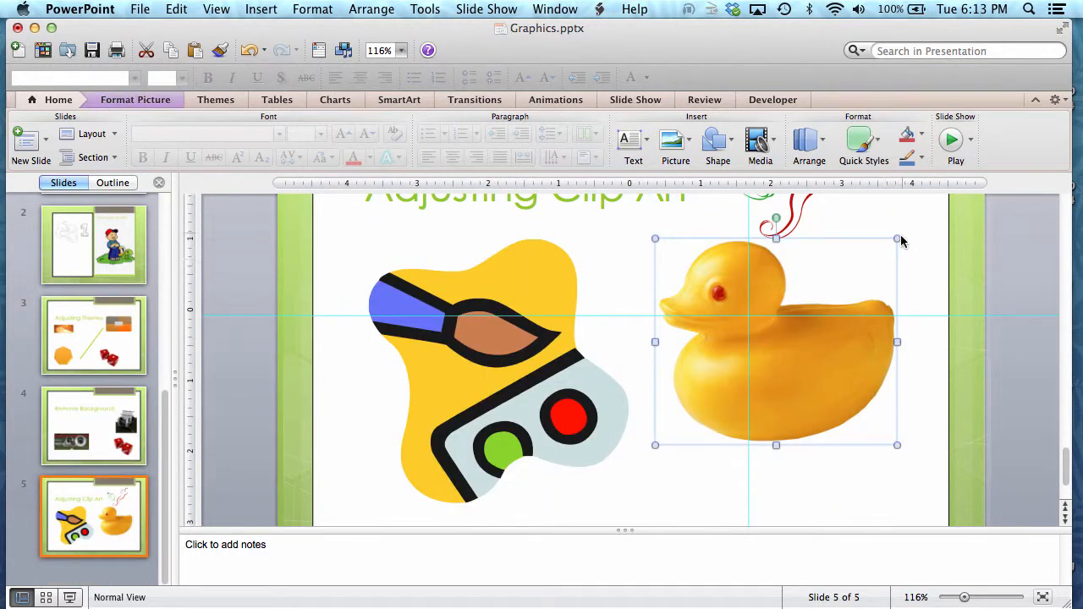
drag(898, 237, 826, 298)
click(507, 309)
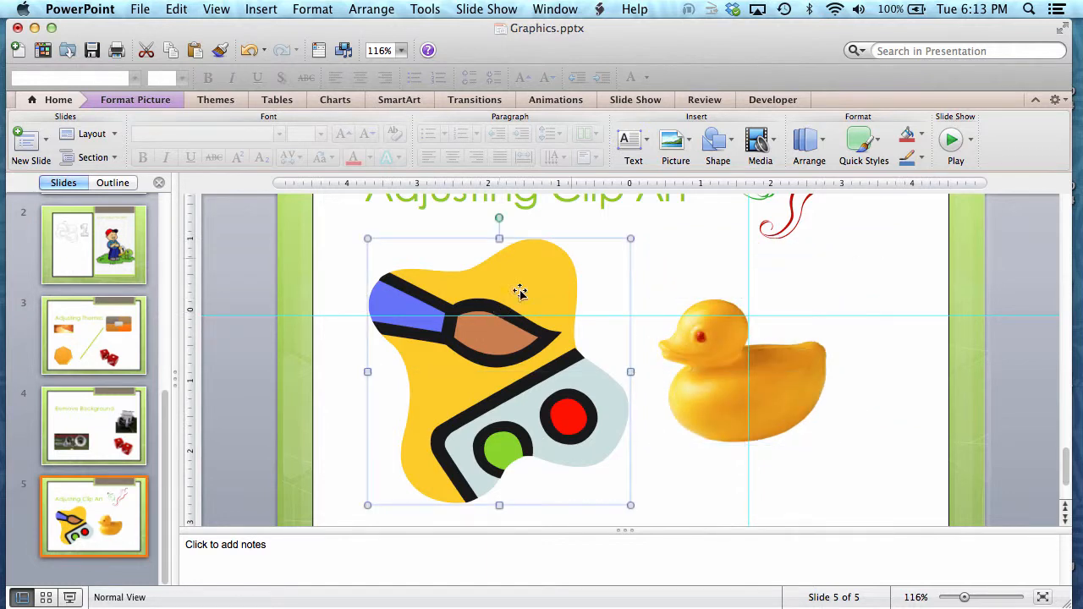
drag(631, 238, 562, 307)
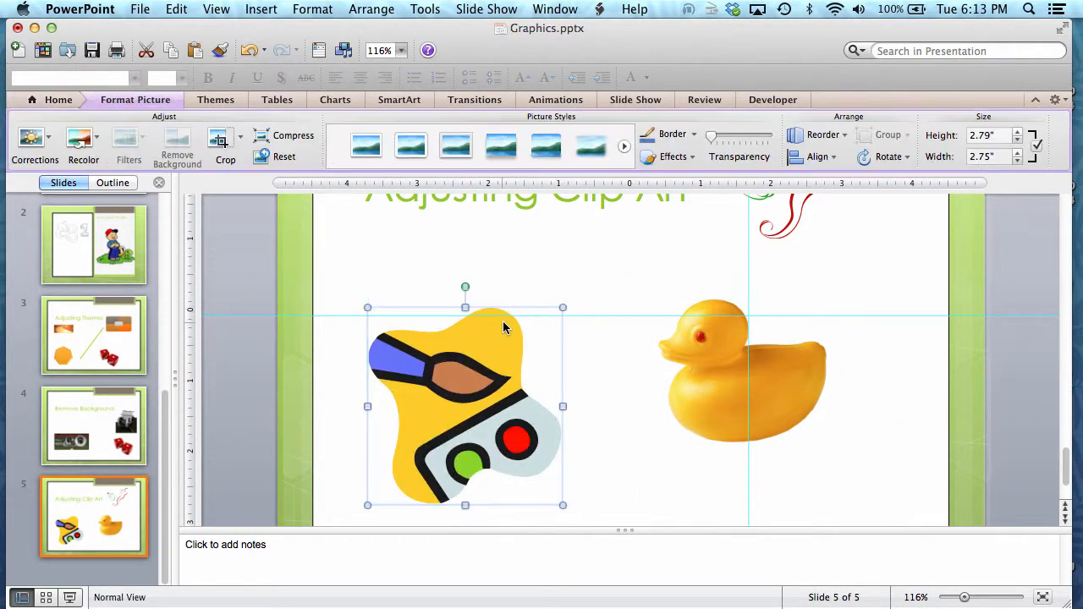
Step: Try a gray theme recolor on the paintbrush clip art and restore its original colors
click(97, 141)
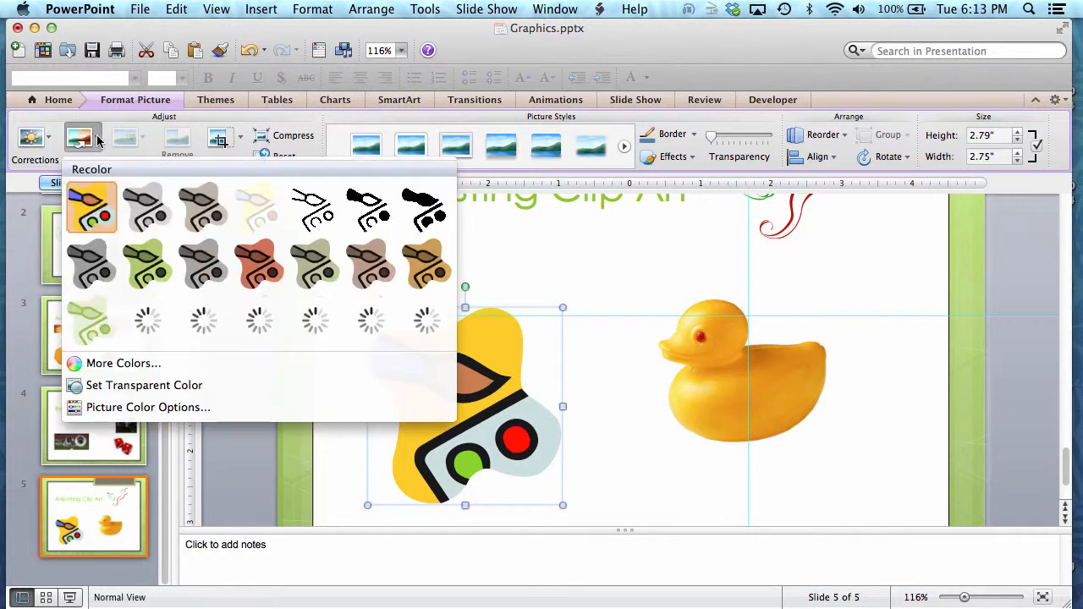
click(201, 264)
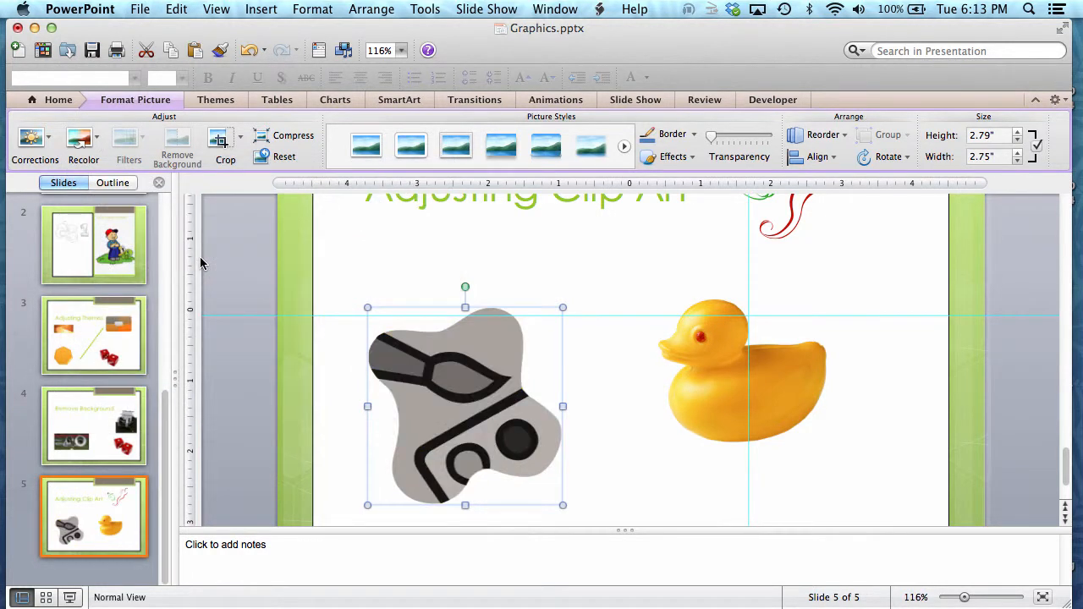
click(96, 139)
click(95, 220)
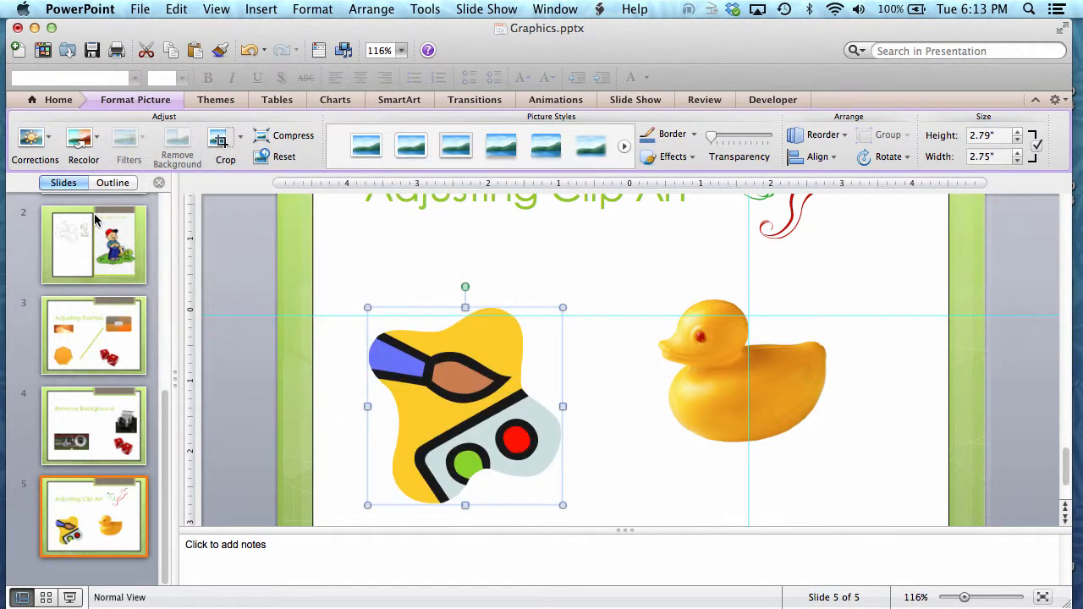
Step: Recolor the paintbrush clip art with the light orange variation at the end of the Recolor gallery
click(97, 139)
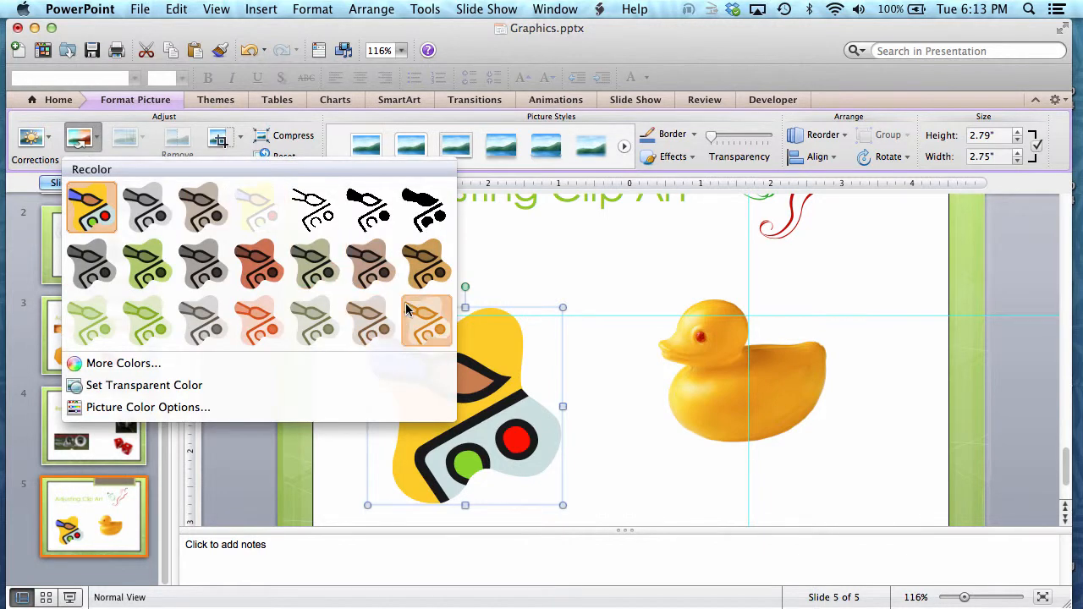
click(407, 310)
Step: Shrink the duck picture further to about 2.14" wide and 1.82" high
click(716, 411)
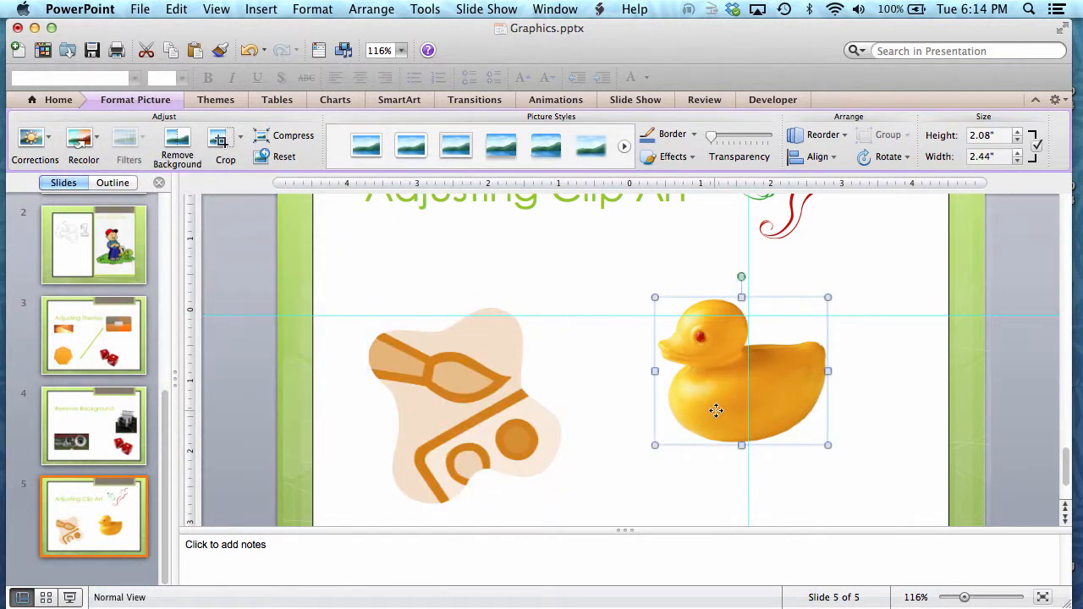
drag(828, 445, 806, 426)
click(853, 342)
Step: Examine the arrange and grouping options available for the duck picture on slide 5
click(712, 339)
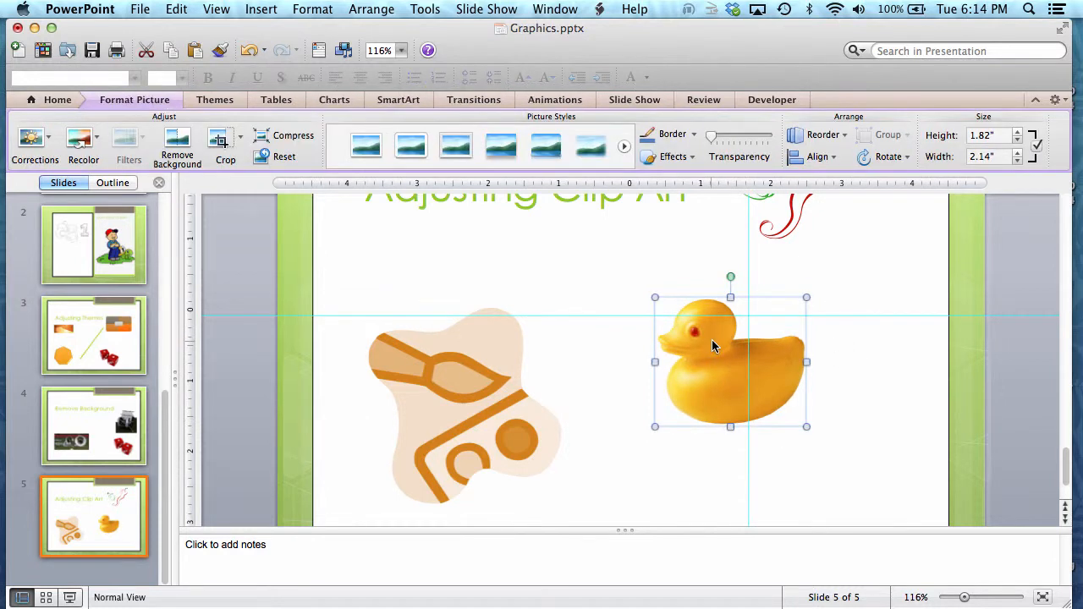
right_click(711, 339)
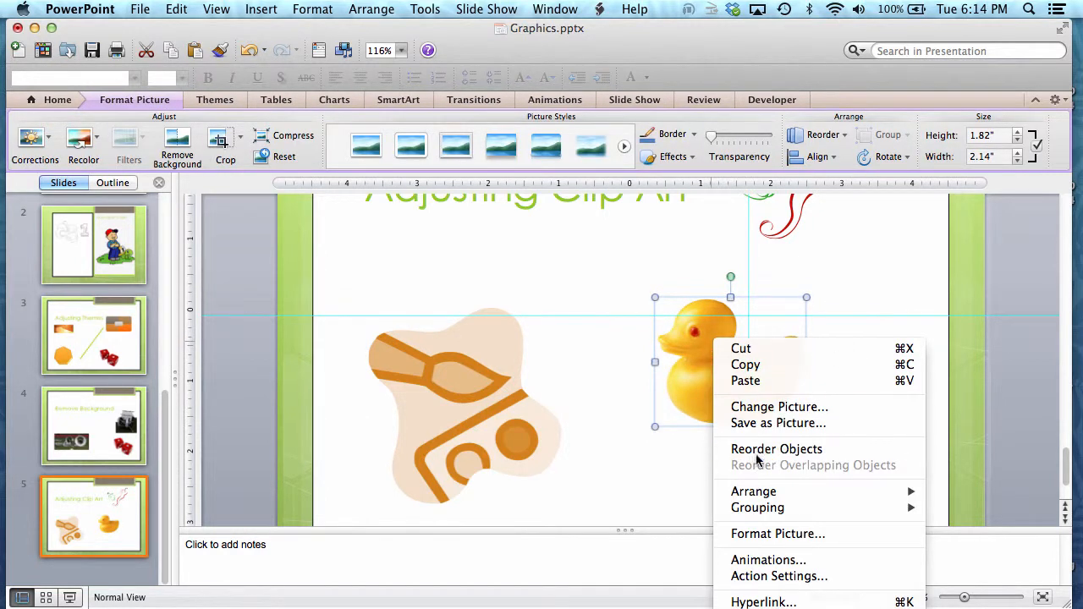
mouse_move(767, 489)
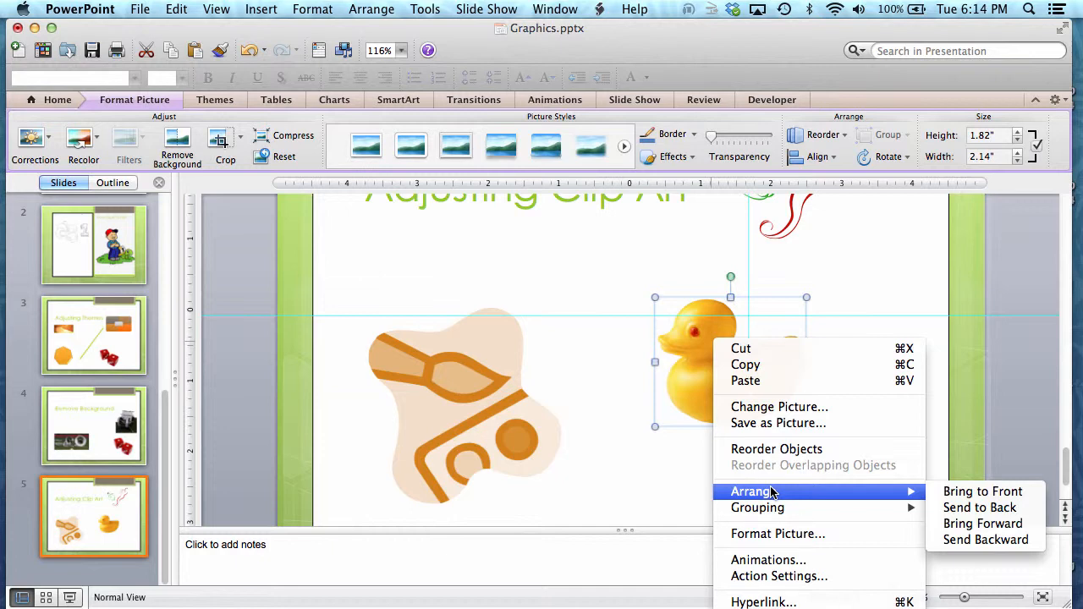
mouse_move(784, 512)
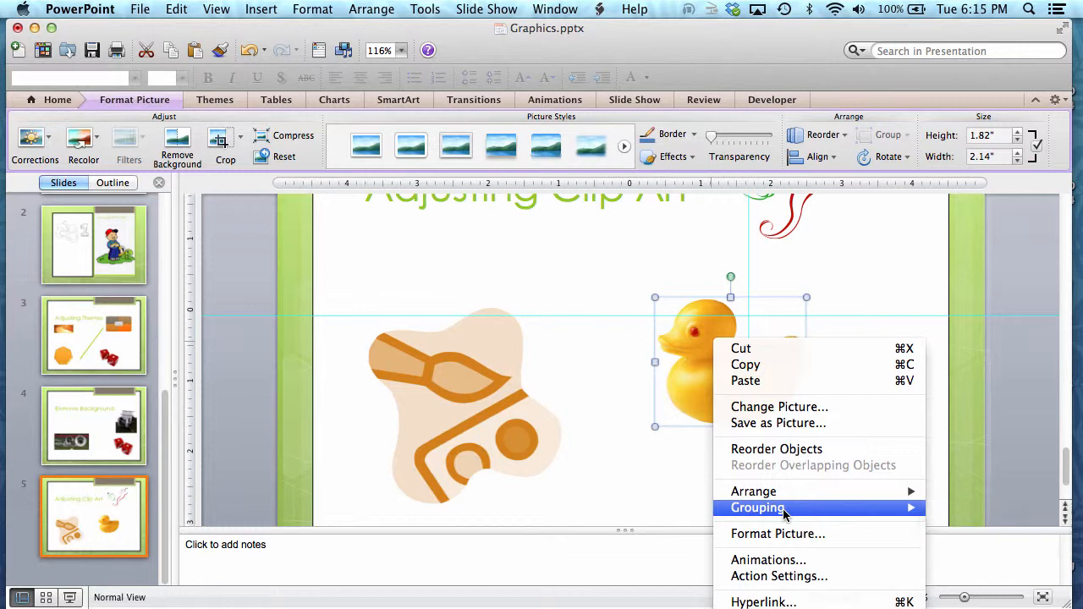
click(564, 309)
Step: Go to slide 2 and save the presentation
click(95, 257)
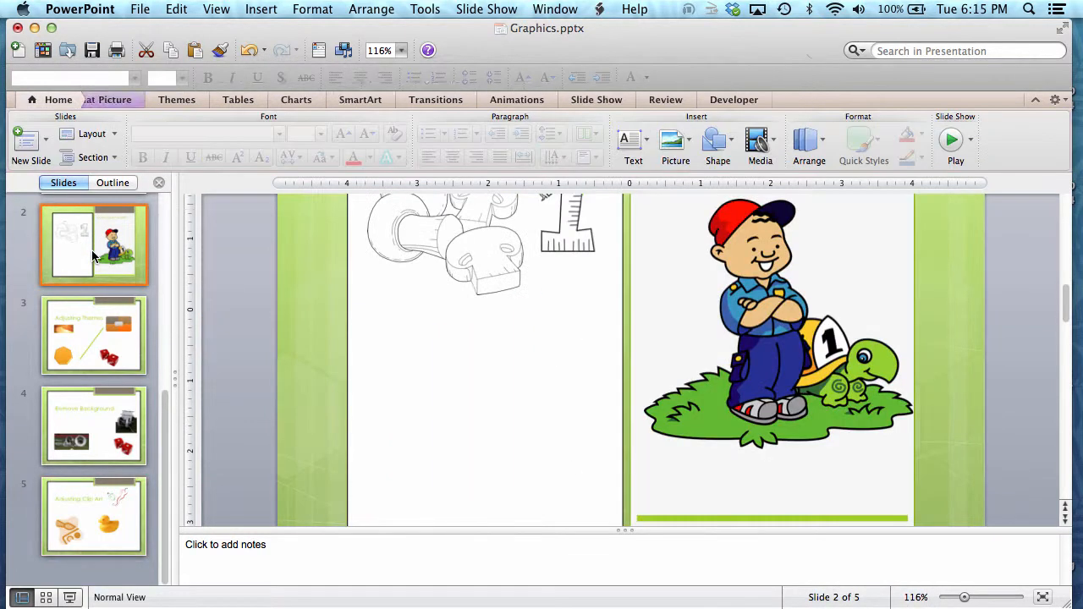
click(140, 10)
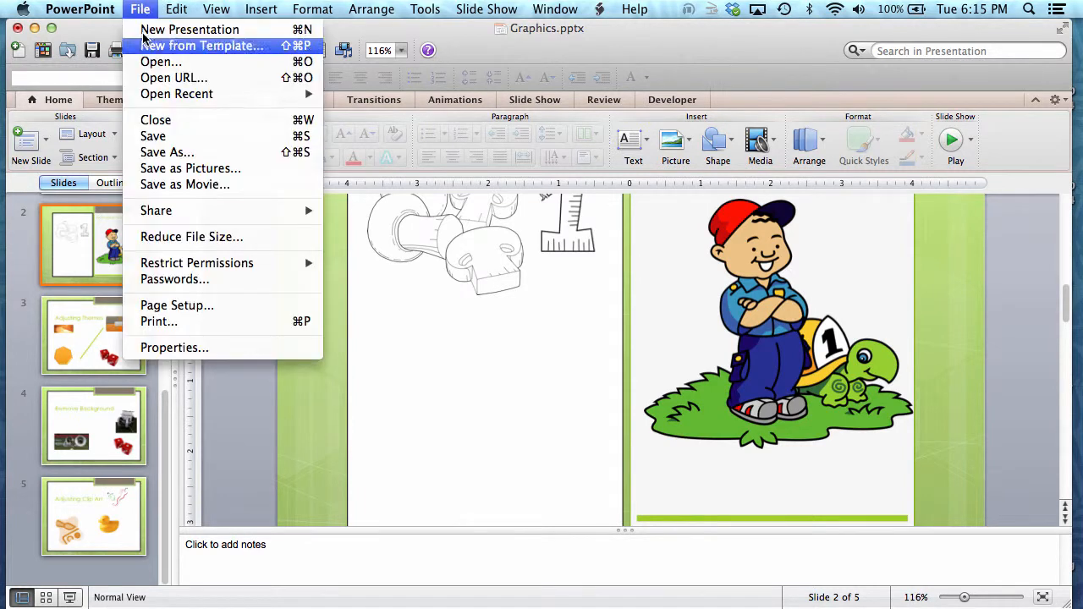
click(166, 138)
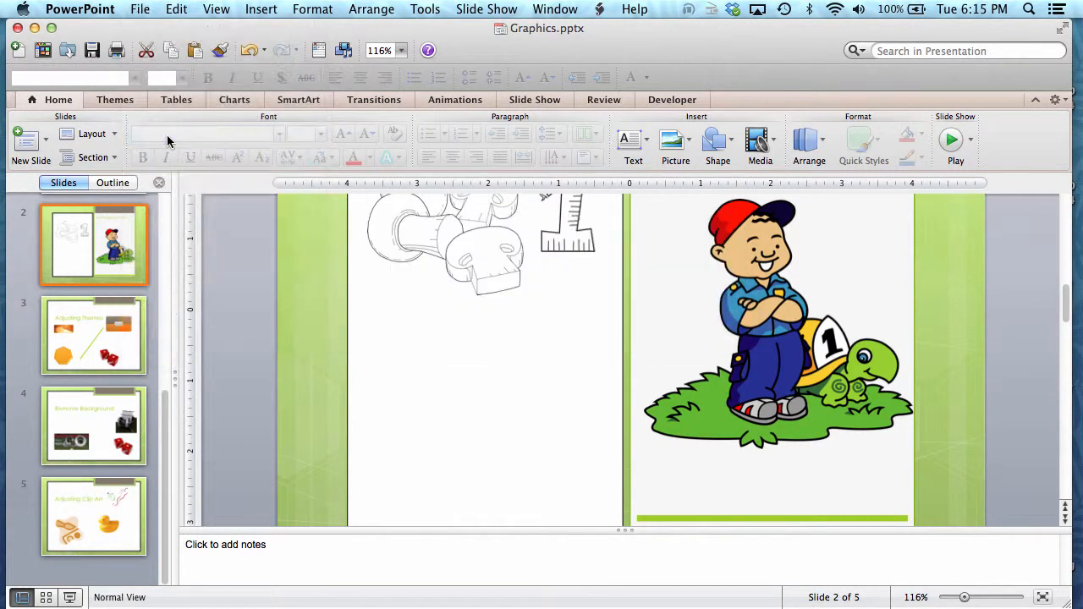
Step: Export all slides as JPEG pictures named Graphics into a new folder called Pics within Primary PowerPoints Udemy
click(139, 10)
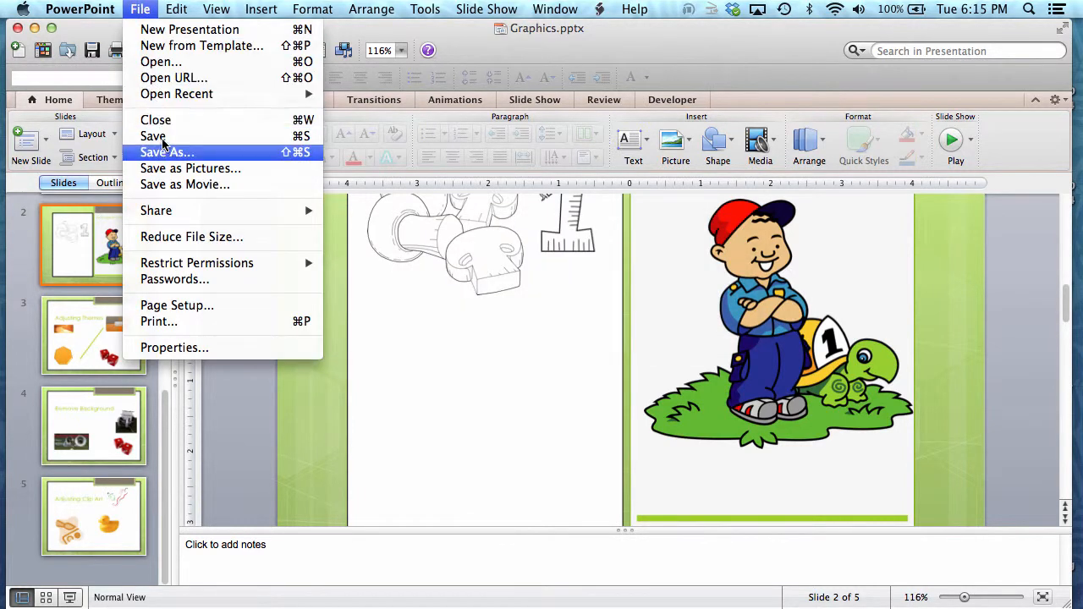
click(172, 172)
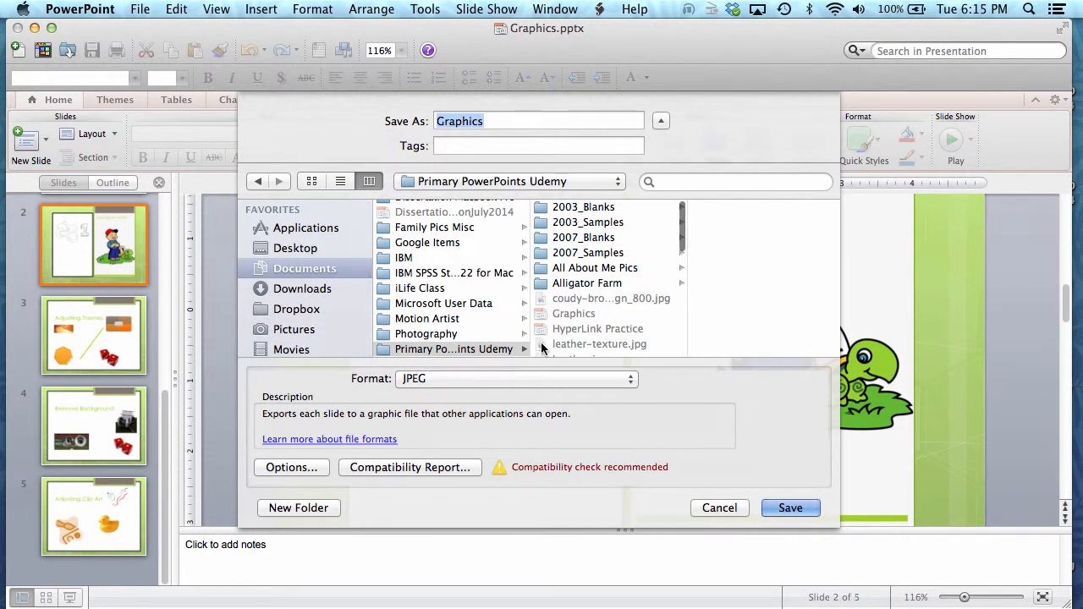
click(321, 506)
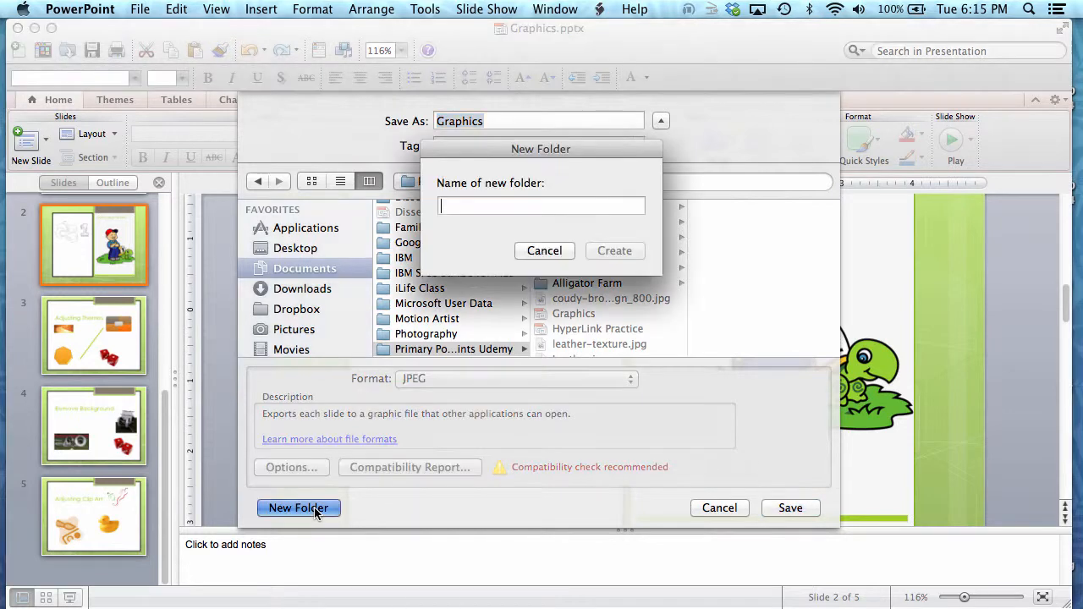
text(Pics)
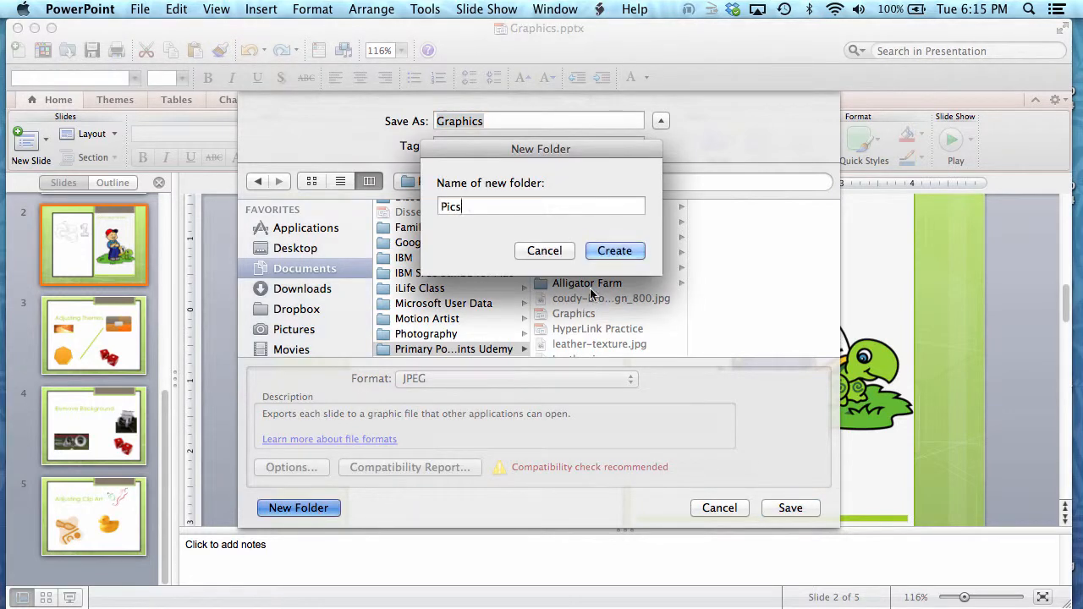
key(Return)
click(799, 509)
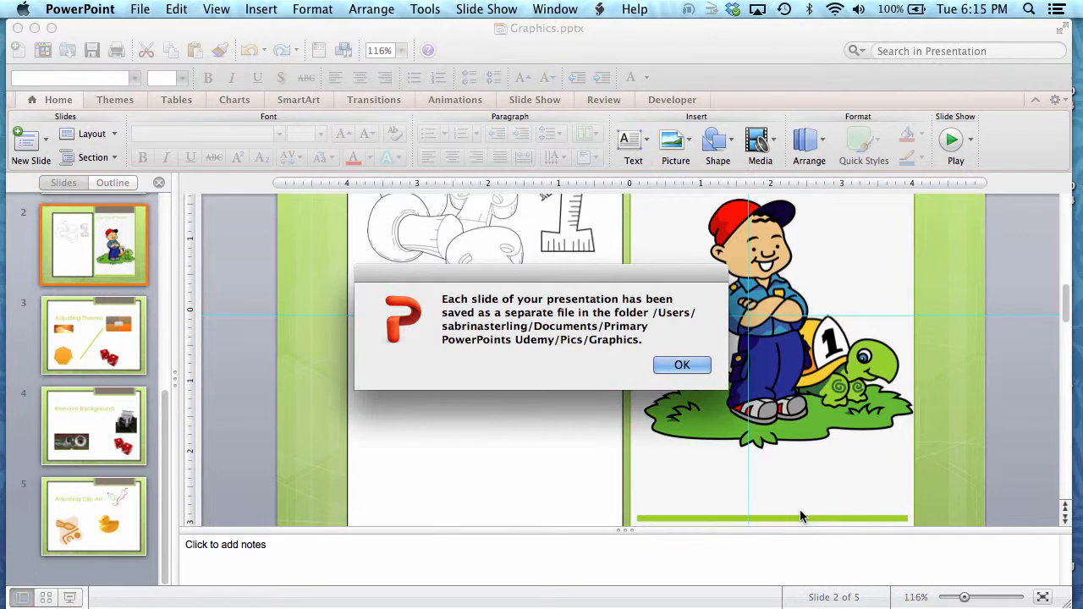
click(681, 365)
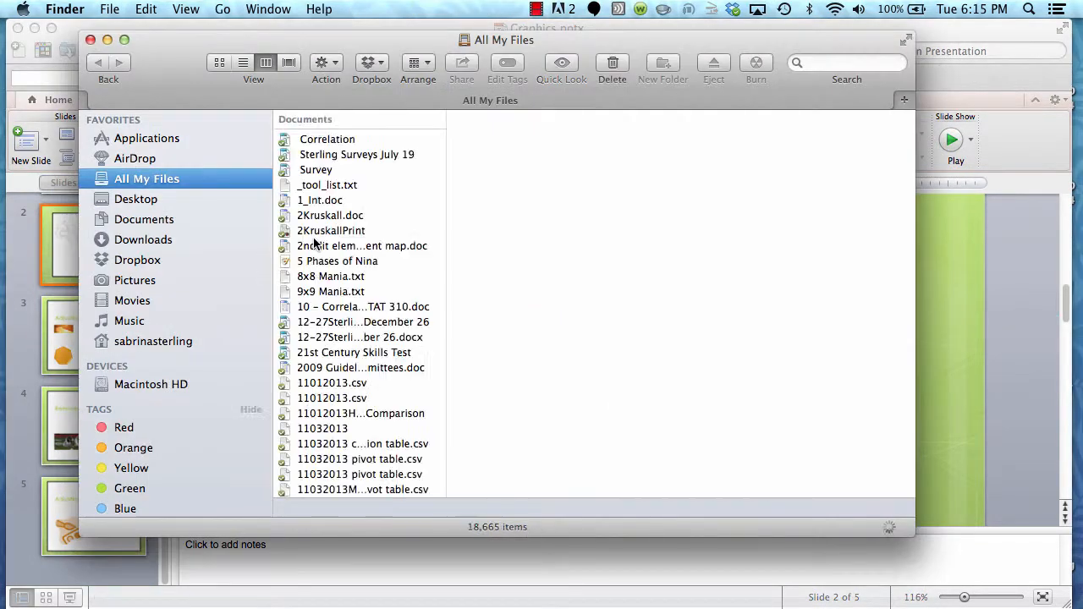
Step: In Finder, open the exported Graphics folder under Documents, Primary PowerPoints Udemy, Pics
click(198, 218)
click(379, 469)
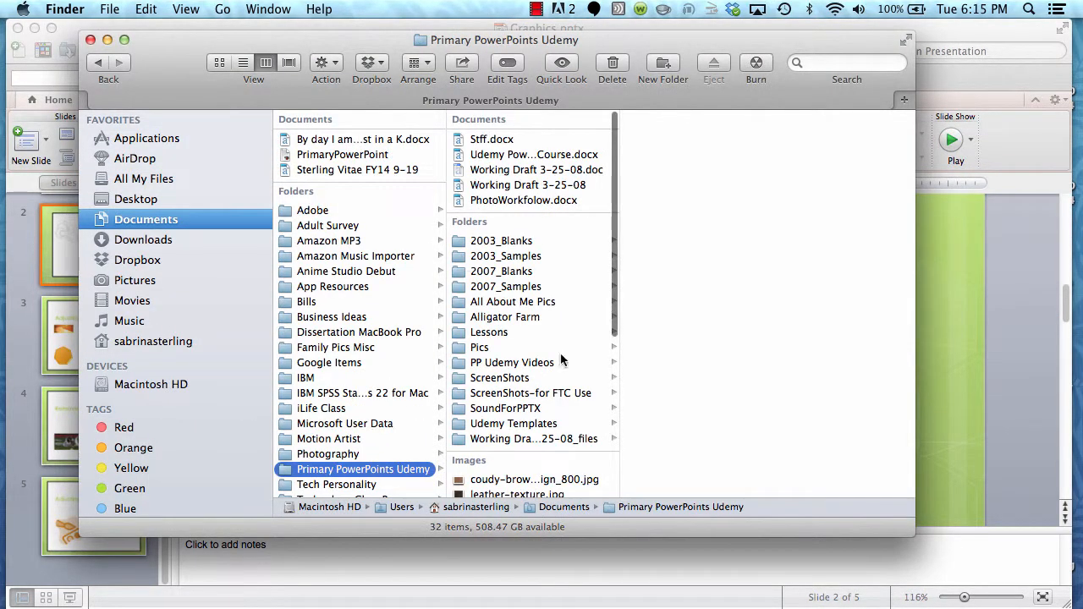
click(523, 349)
click(677, 139)
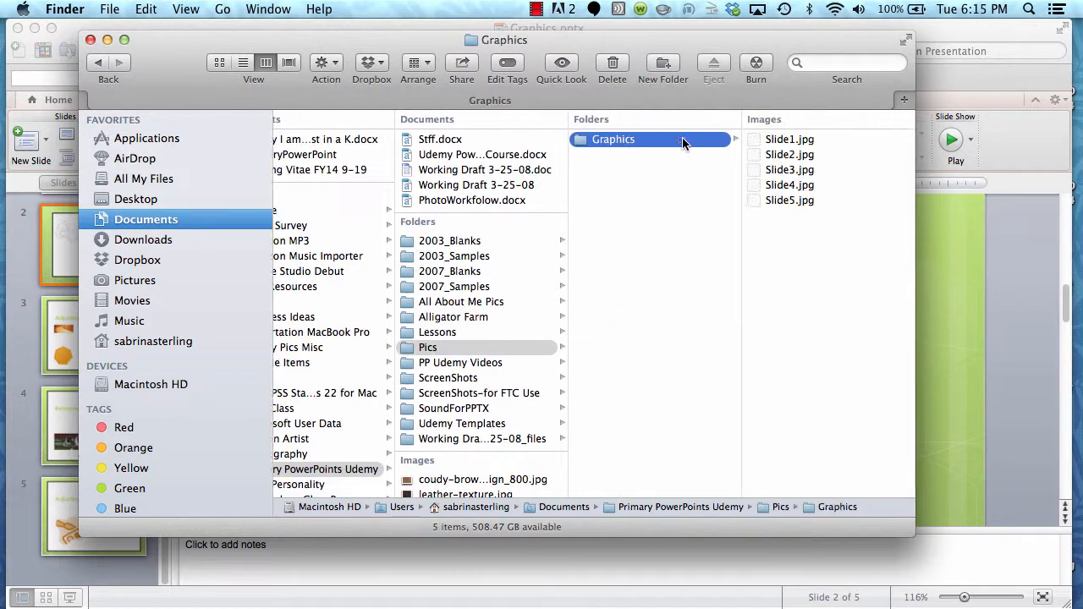
Step: Preview the exported slide images with Quick Look, going from Slide1.jpg through Slide5.jpg
click(761, 140)
click(562, 66)
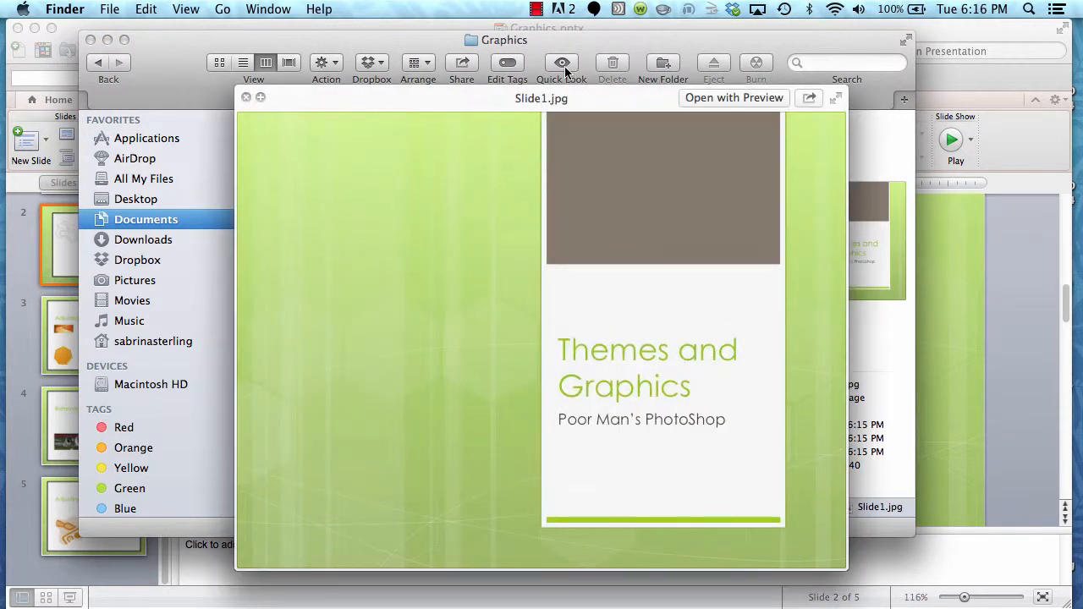
key(Down)
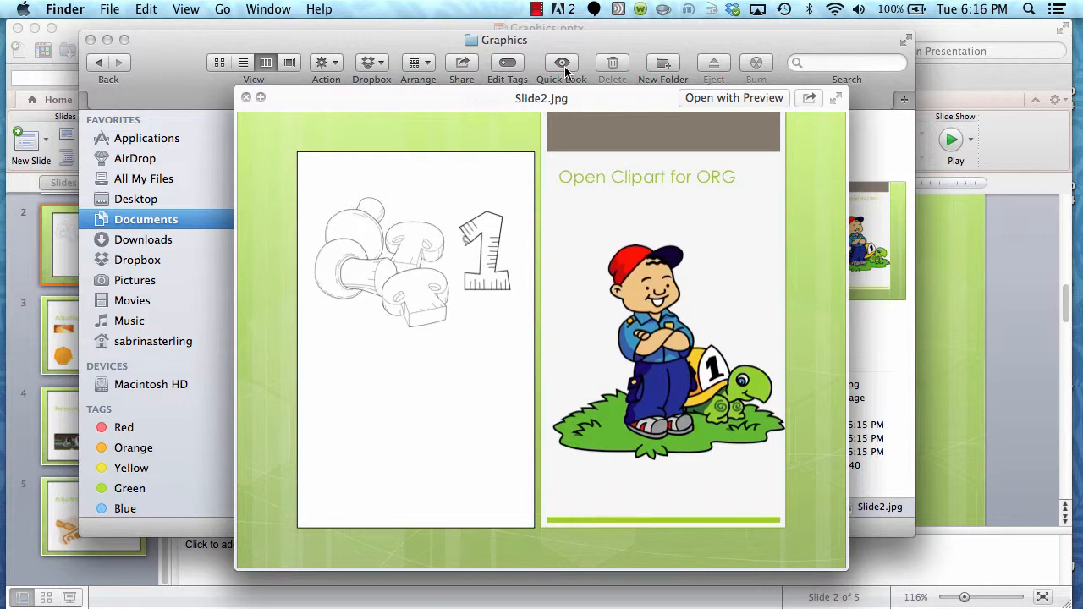
key(Down)
key(Down)
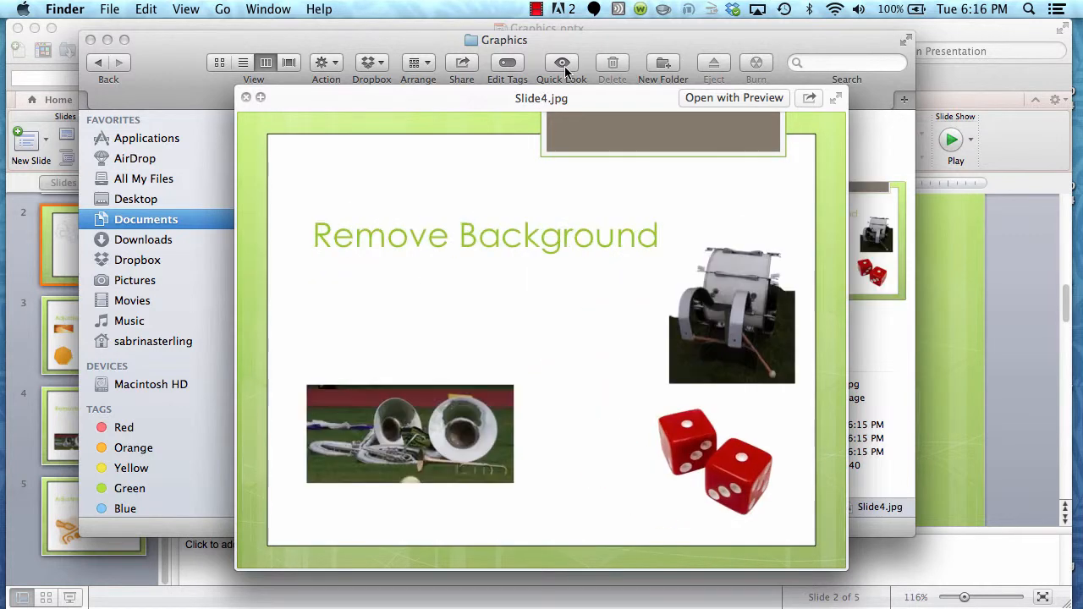
key(Down)
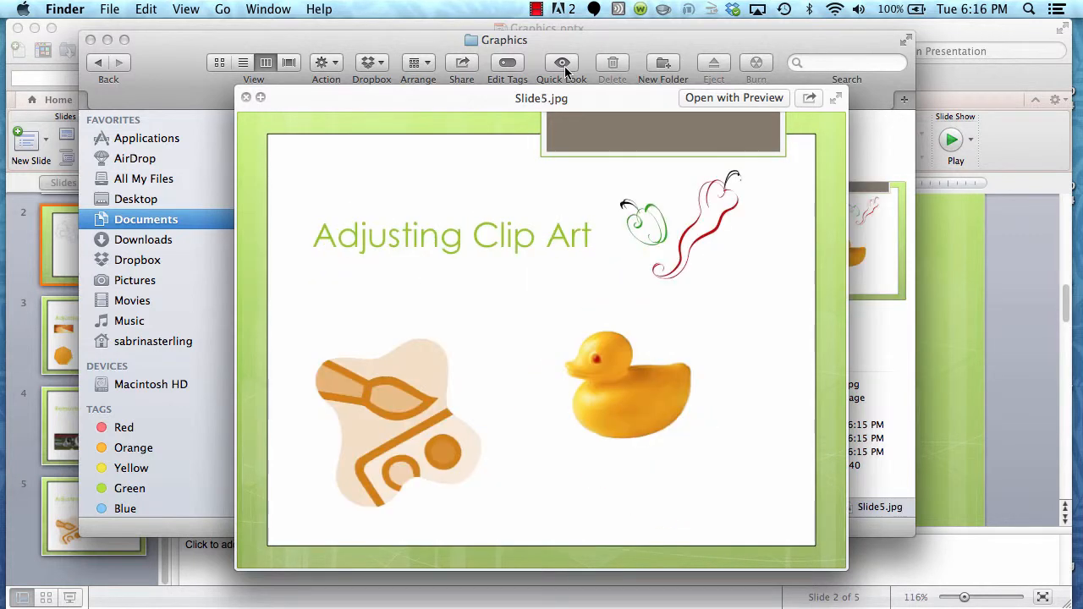